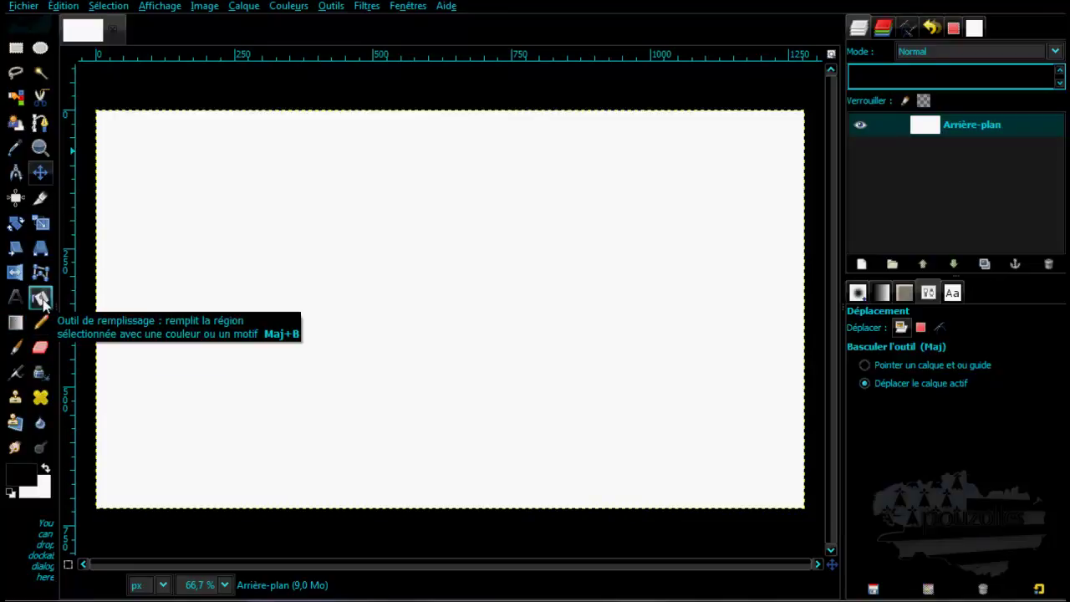
- Activate the Bucket Fill tool, restore its default options and set the similar-colour threshold (Seuil) to 0
click(42, 299)
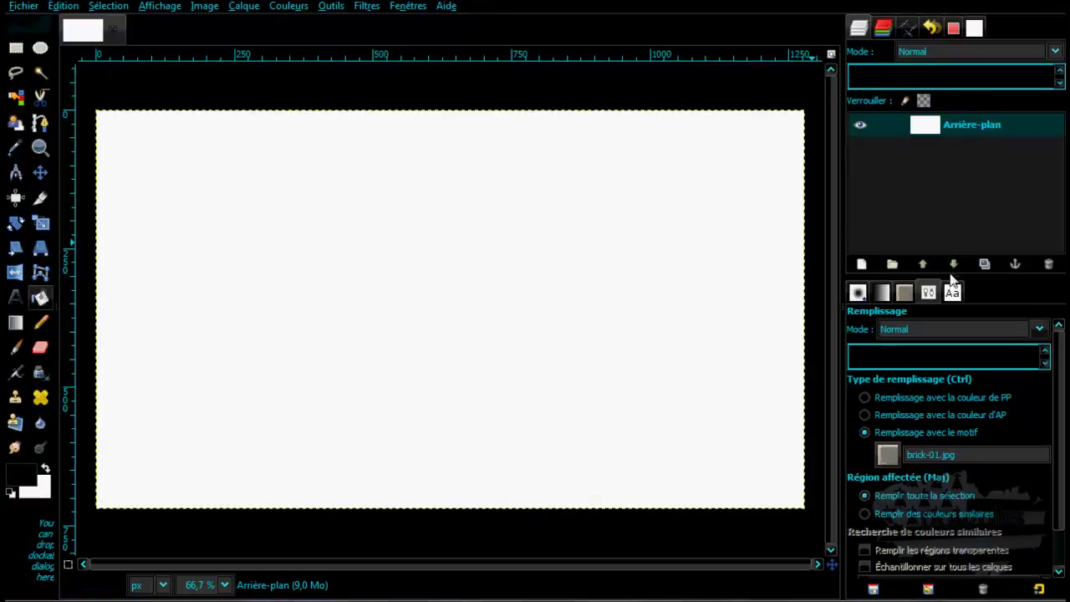
drag(950, 279, 946, 212)
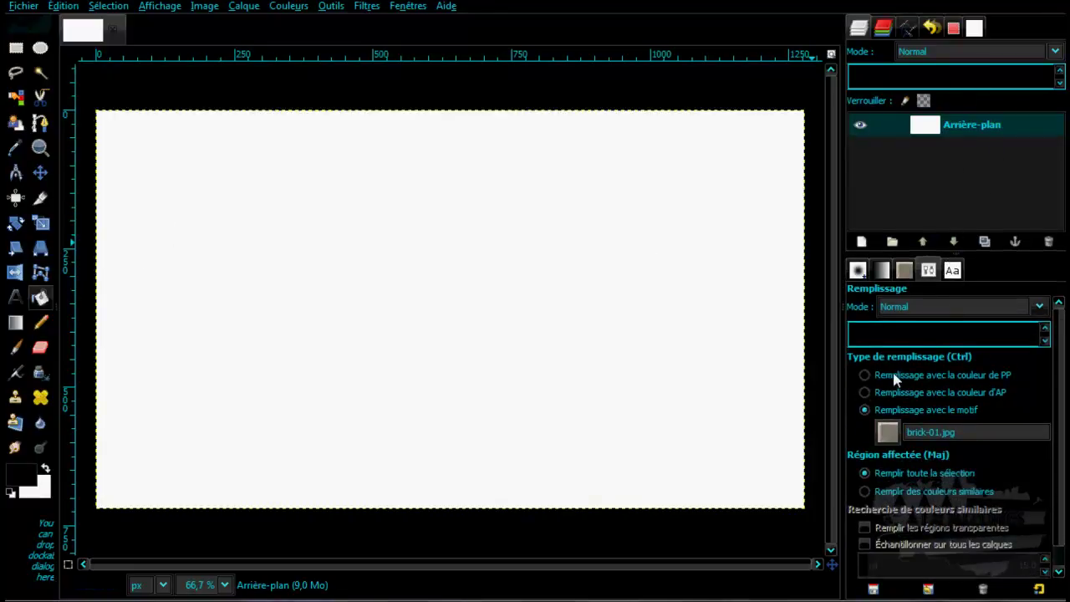
click(865, 375)
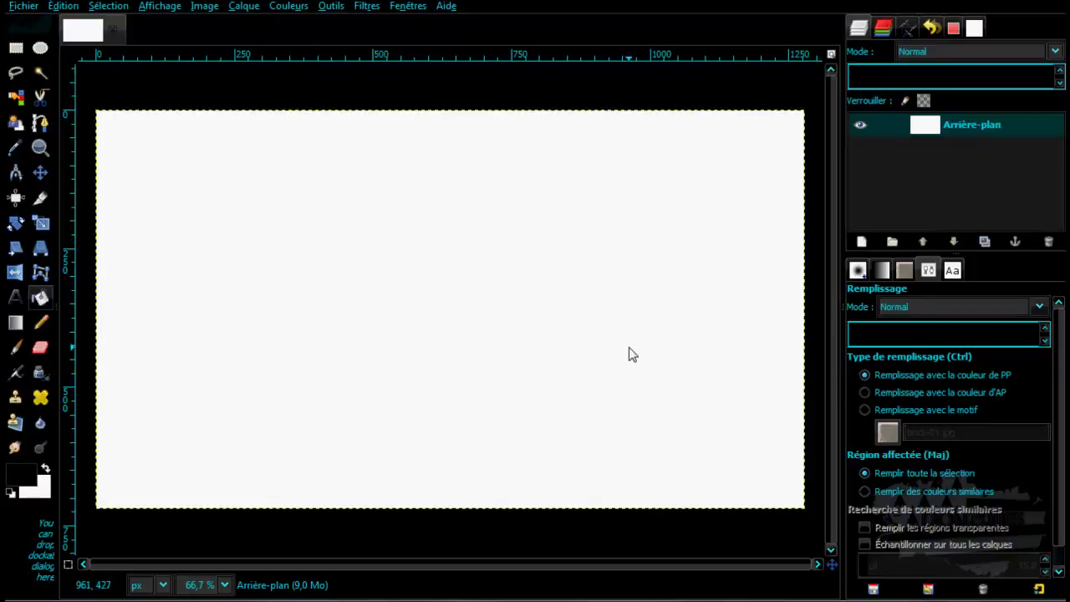
click(1041, 590)
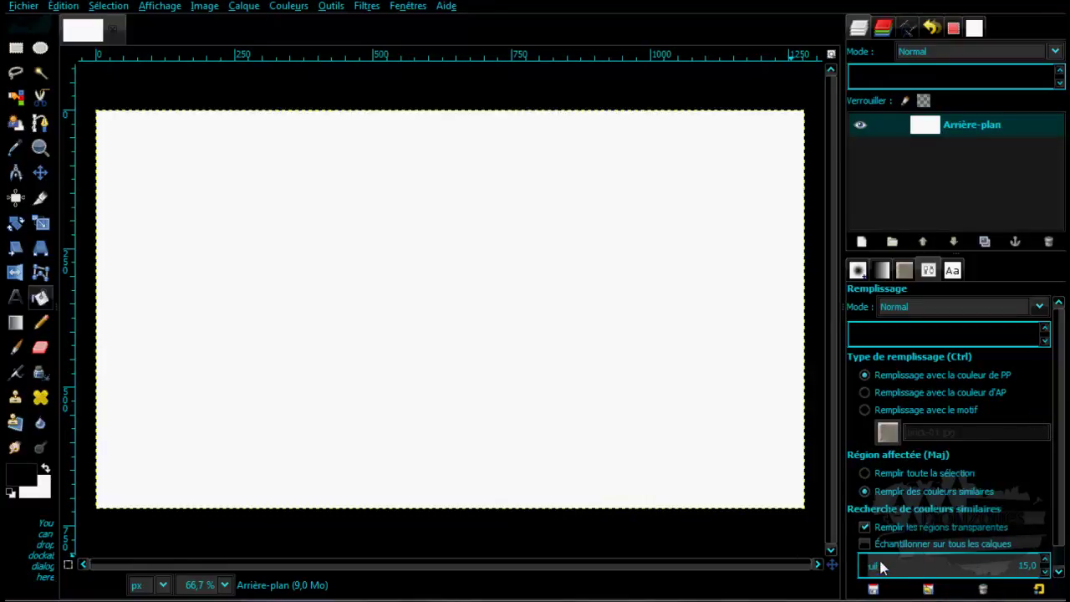
drag(882, 567, 855, 568)
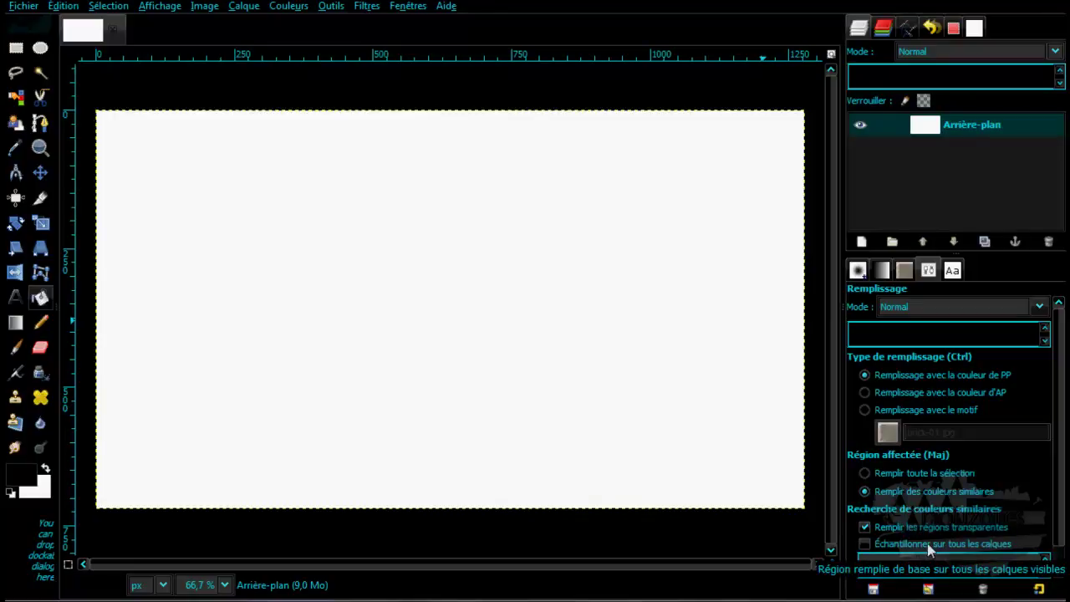
drag(1058, 442, 1053, 484)
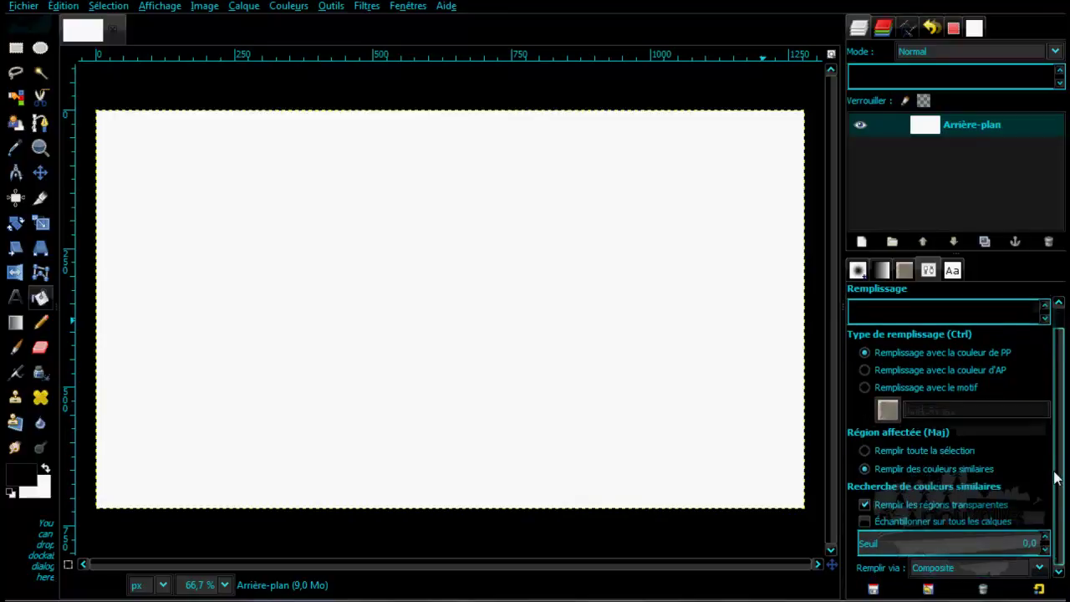
click(1039, 568)
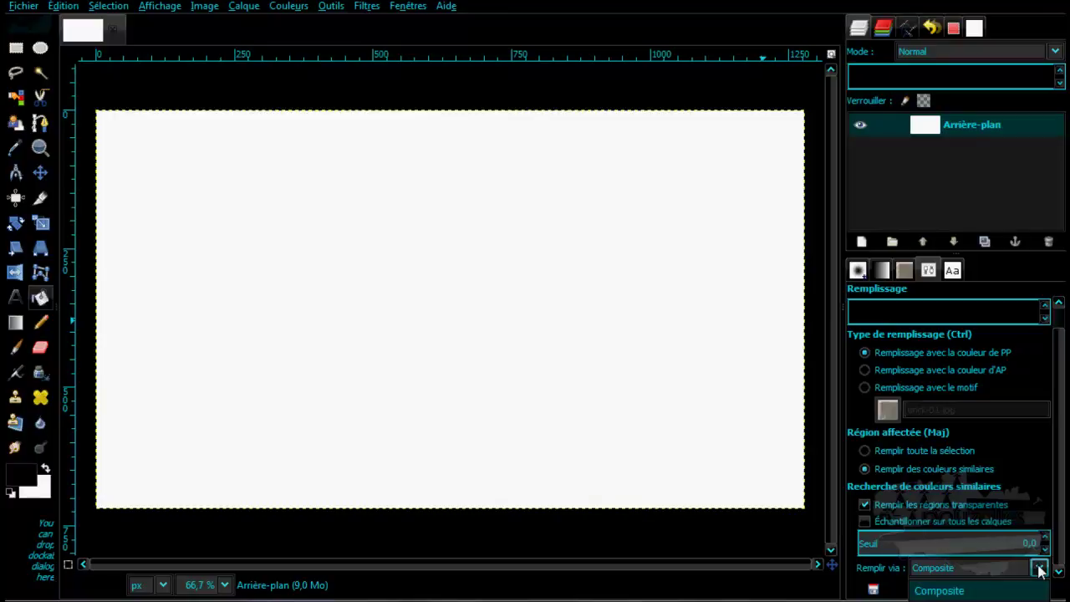
click(1039, 568)
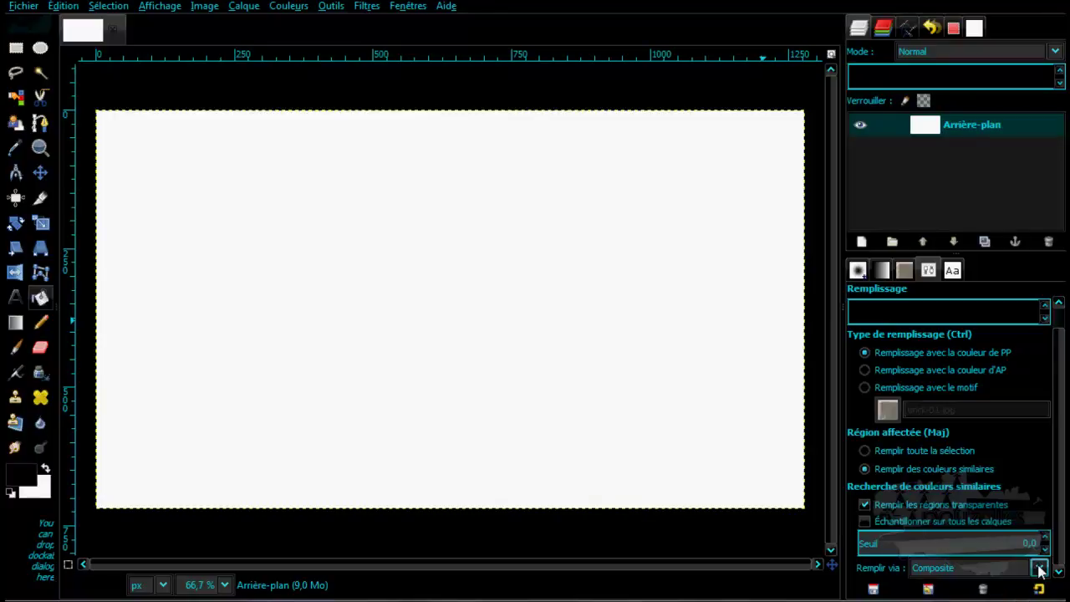
drag(1062, 465, 1058, 429)
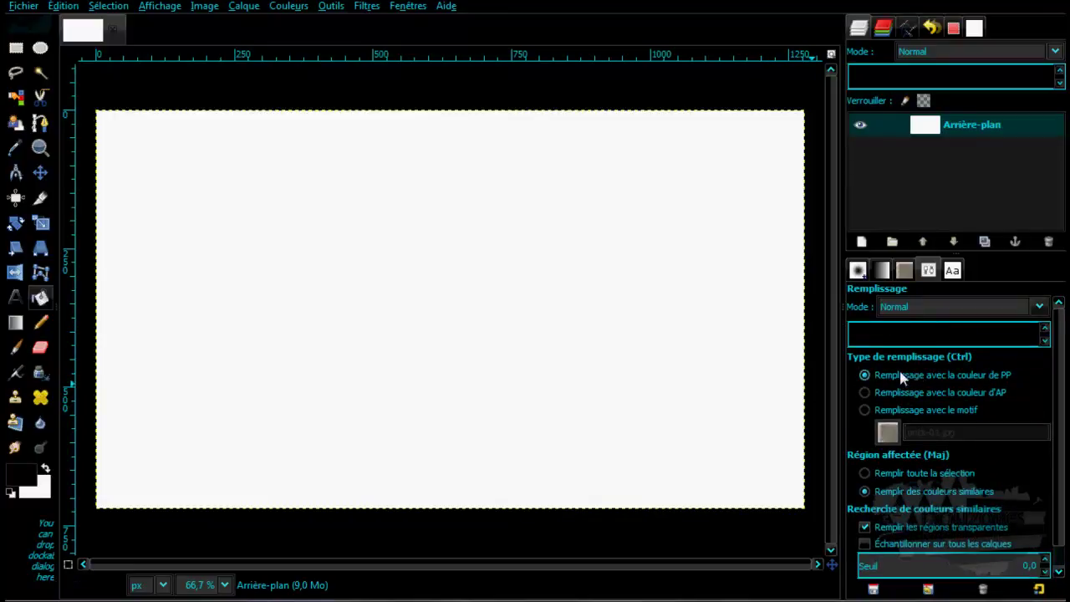
- Set the foreground colour to blue 305af6 and fill the background layer with it
click(21, 476)
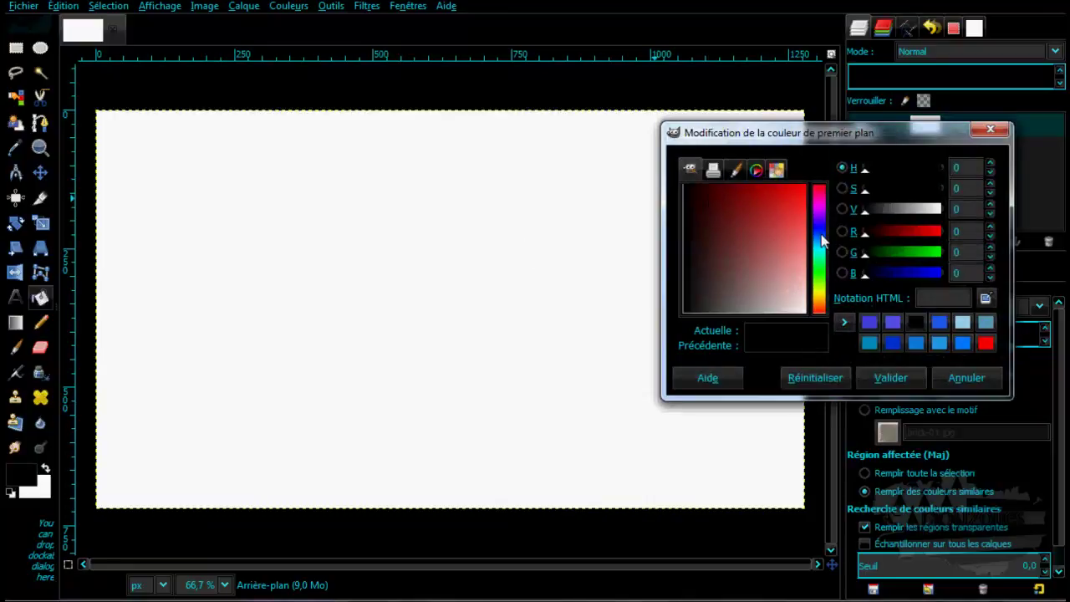
click(818, 238)
click(801, 209)
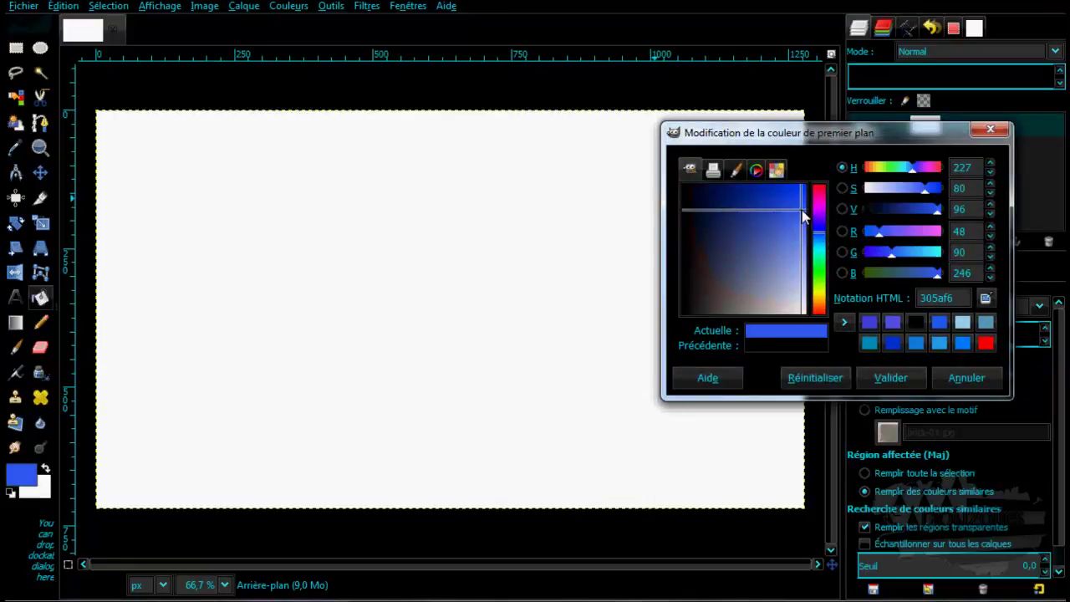
click(890, 380)
click(451, 291)
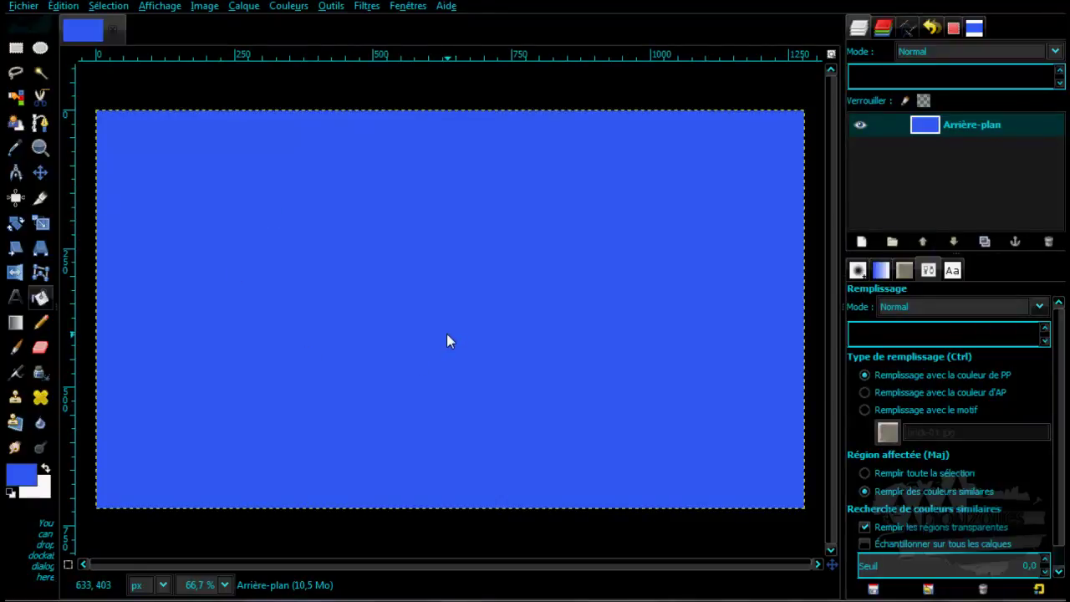
- Set the background colour to golden yellow d2ae33 and fill the layer using the background-colour fill type
click(42, 489)
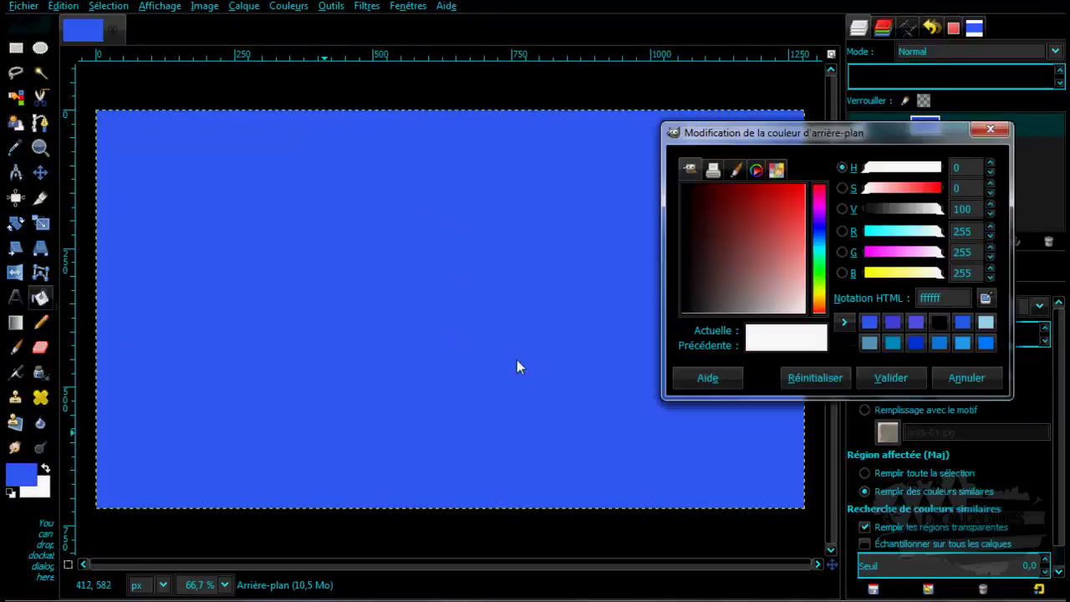
click(820, 294)
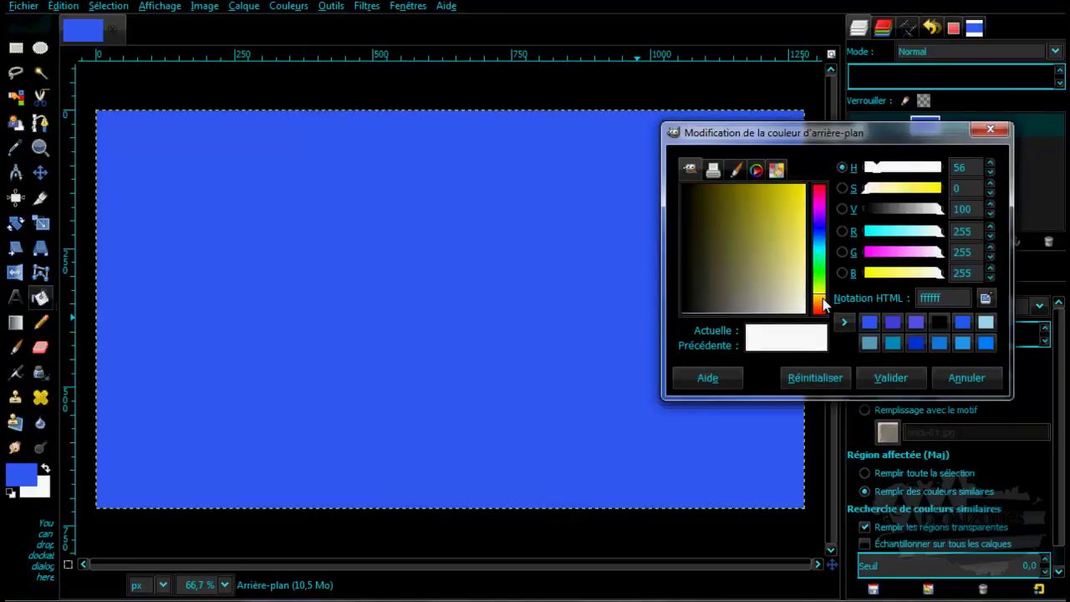
click(784, 216)
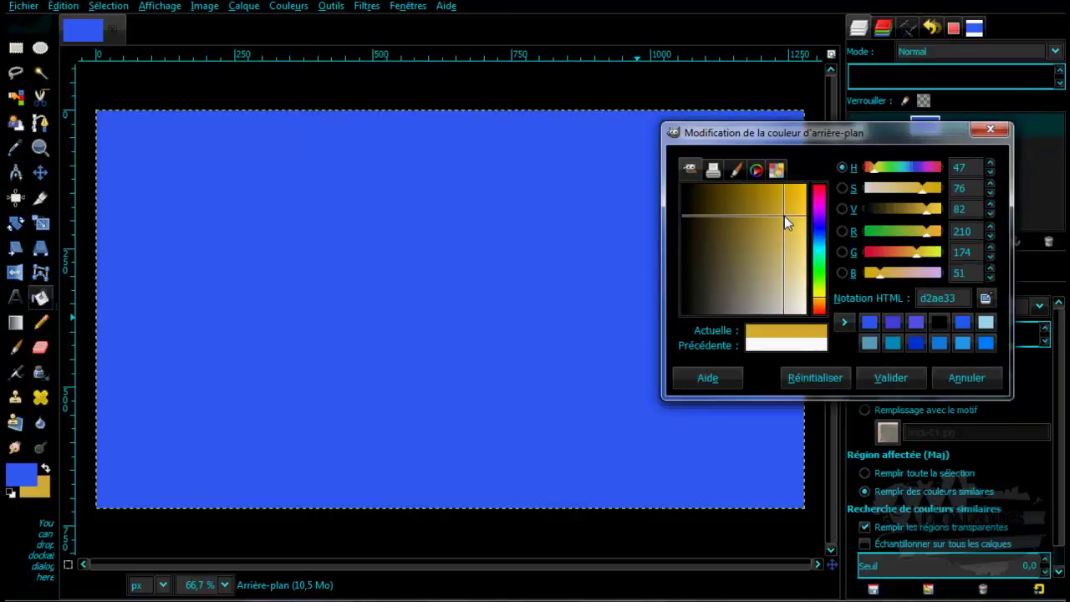
click(886, 378)
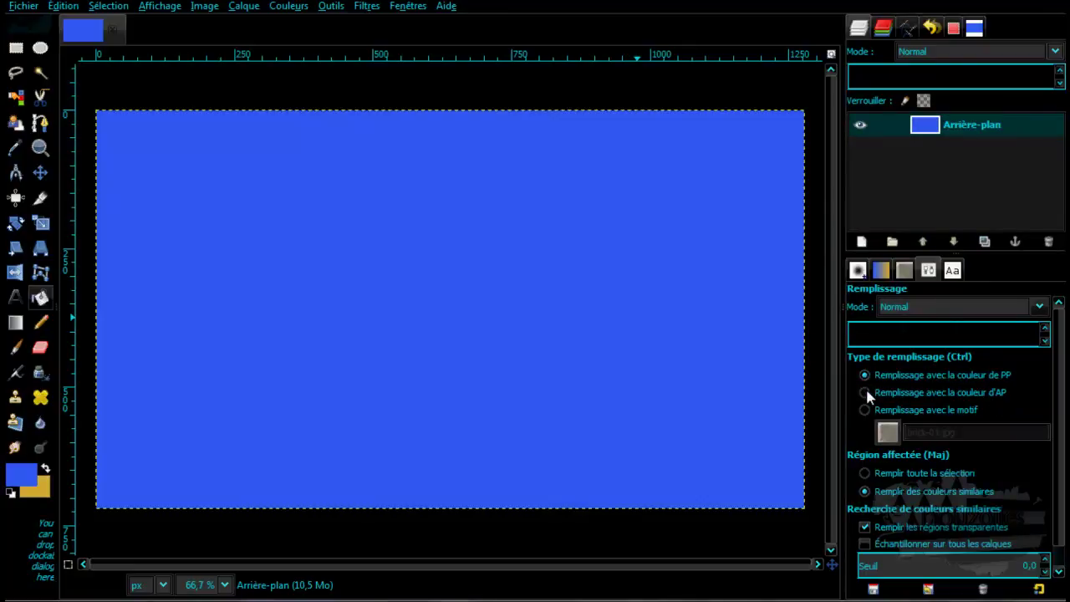
click(865, 392)
click(641, 363)
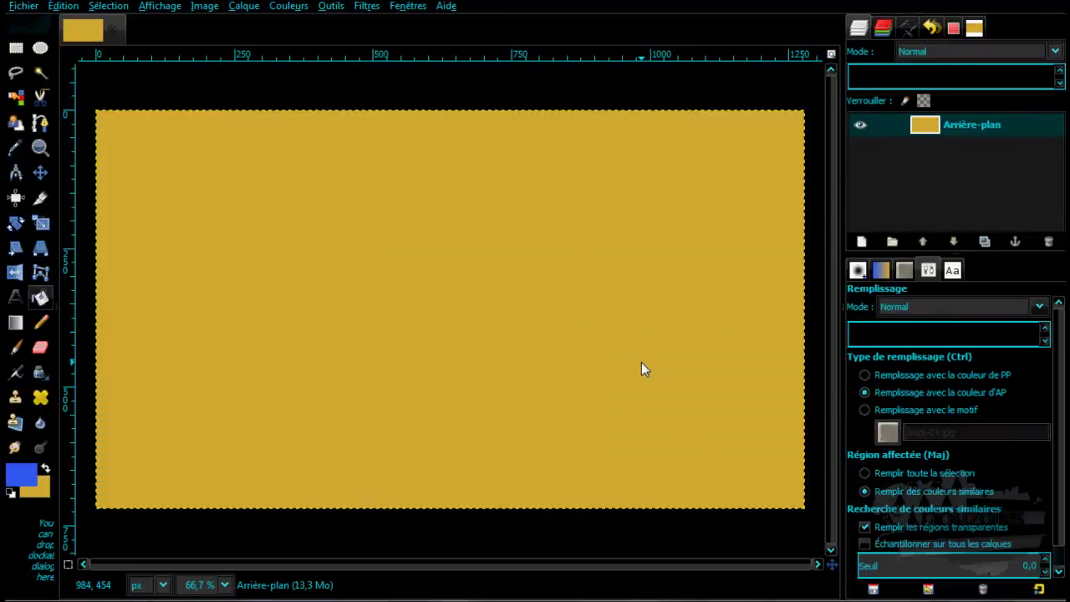
- Switch the fill type to pattern (Remplissage avec le motif) and browse the available patterns
click(865, 410)
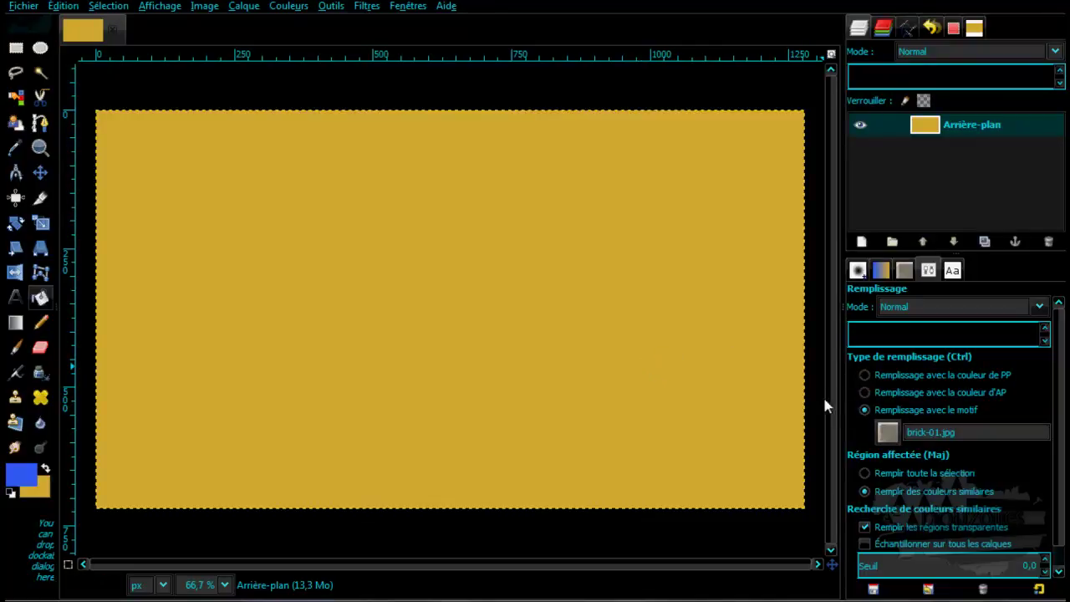
click(888, 433)
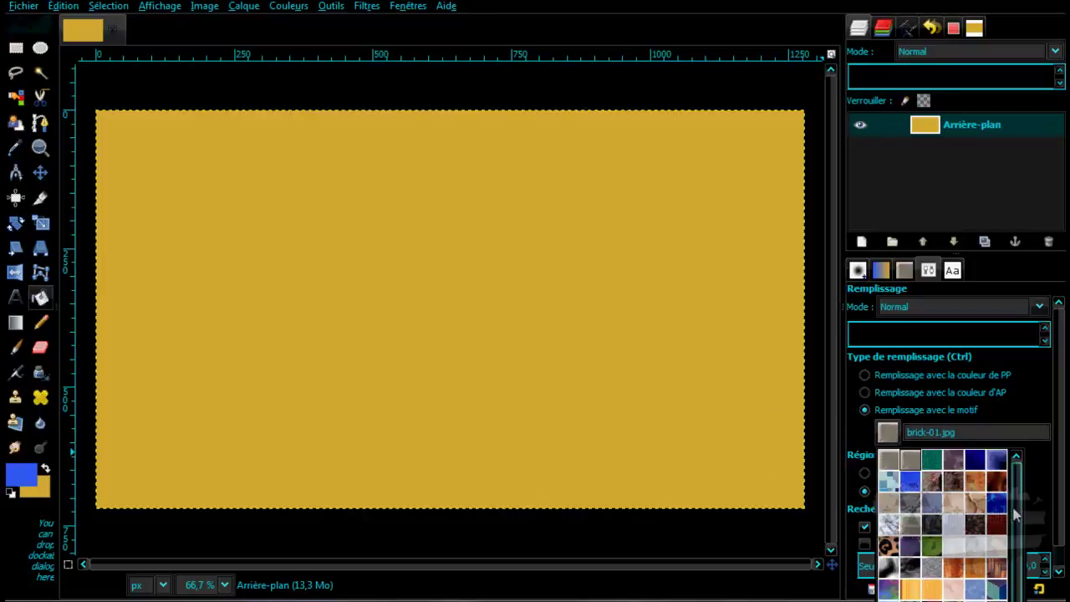
scroll(1020, 516, down, 1)
scroll(1013, 550, up, 1)
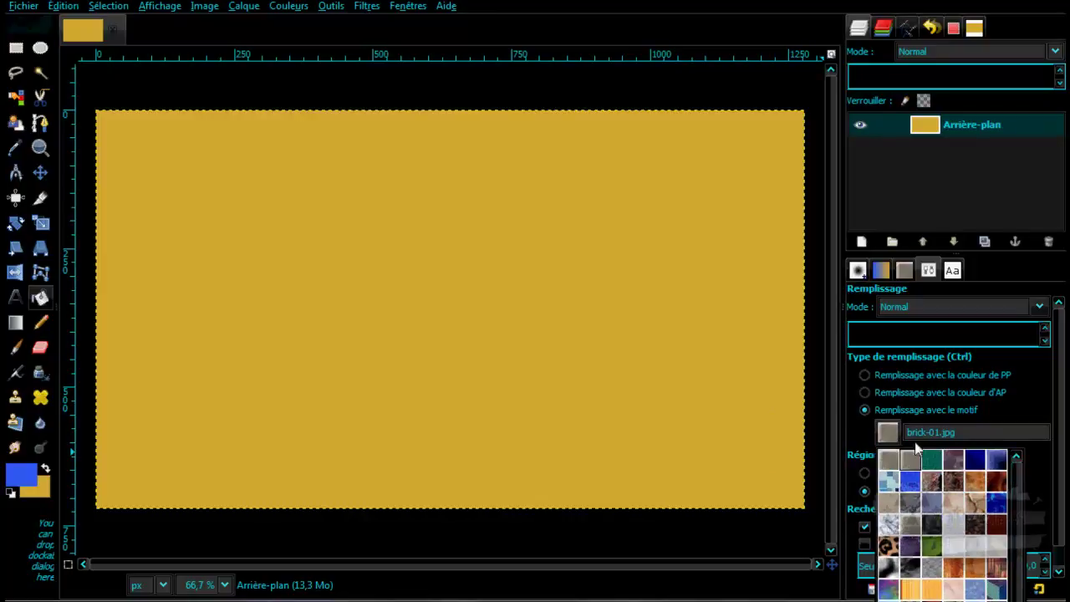
click(945, 437)
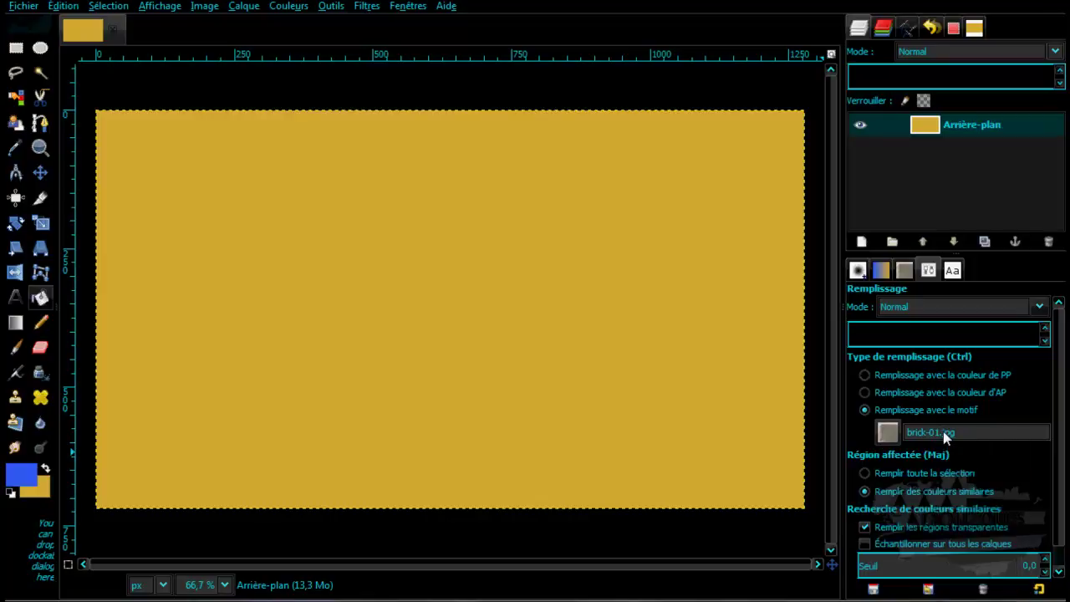
- Choose the Amethyst (64 × 64) pattern, fill the layer with it and inspect its tiles up close
click(904, 270)
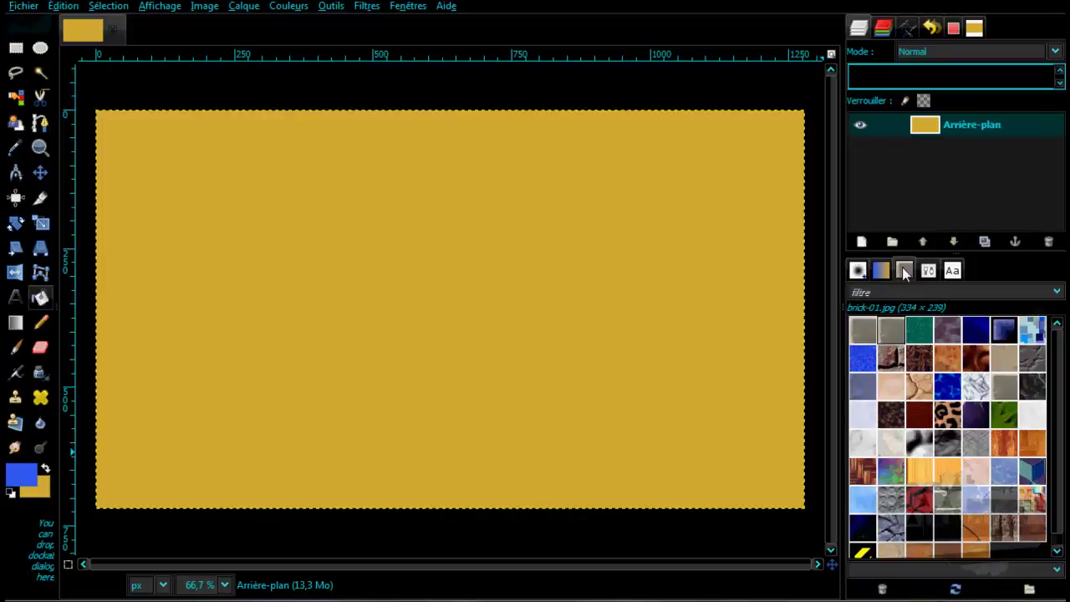
click(891, 333)
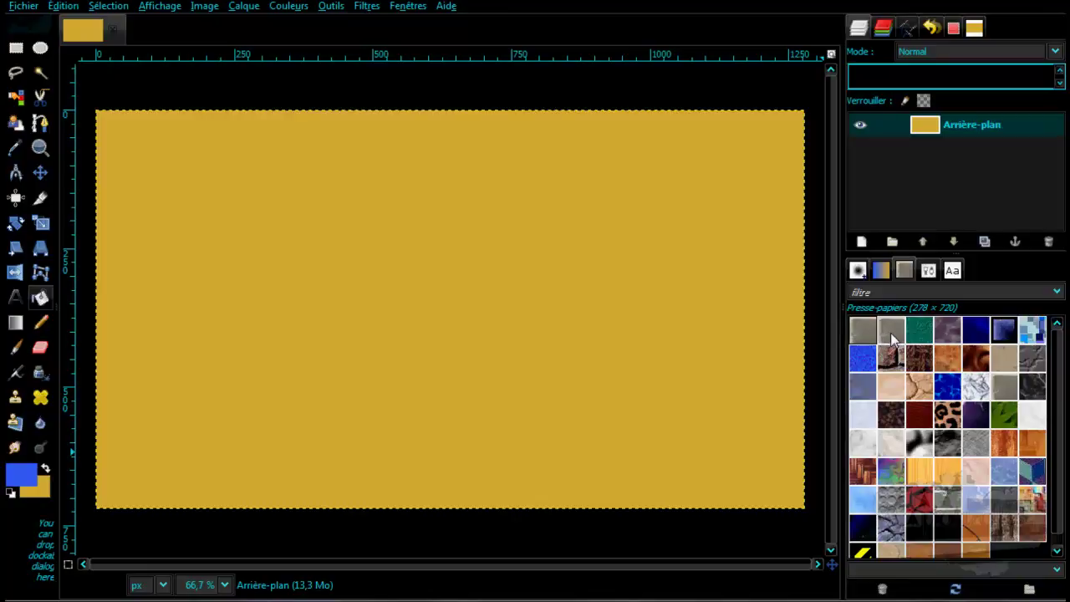
click(892, 331)
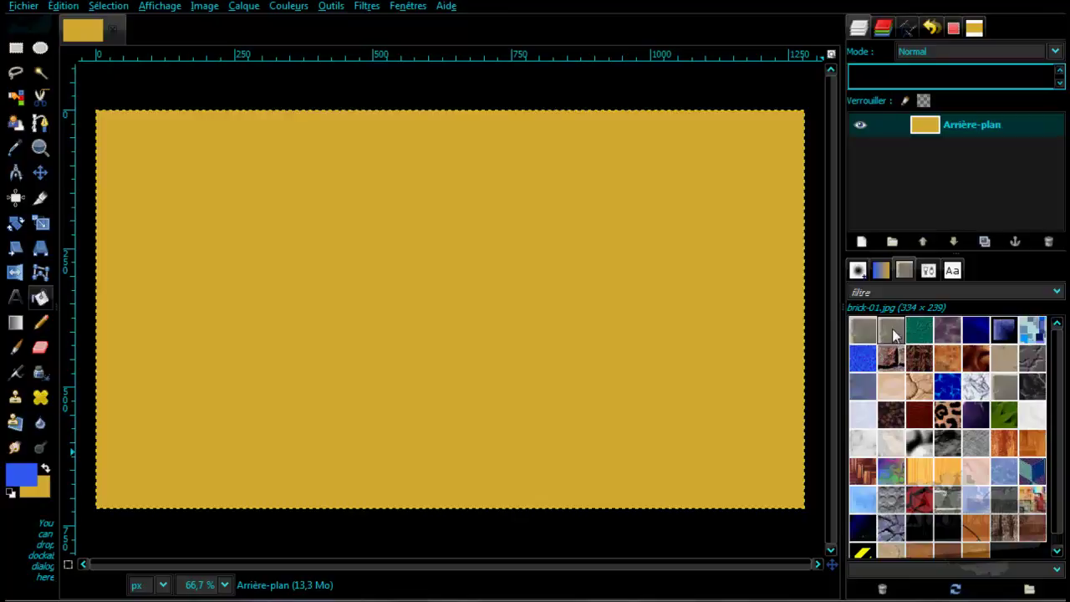
click(948, 333)
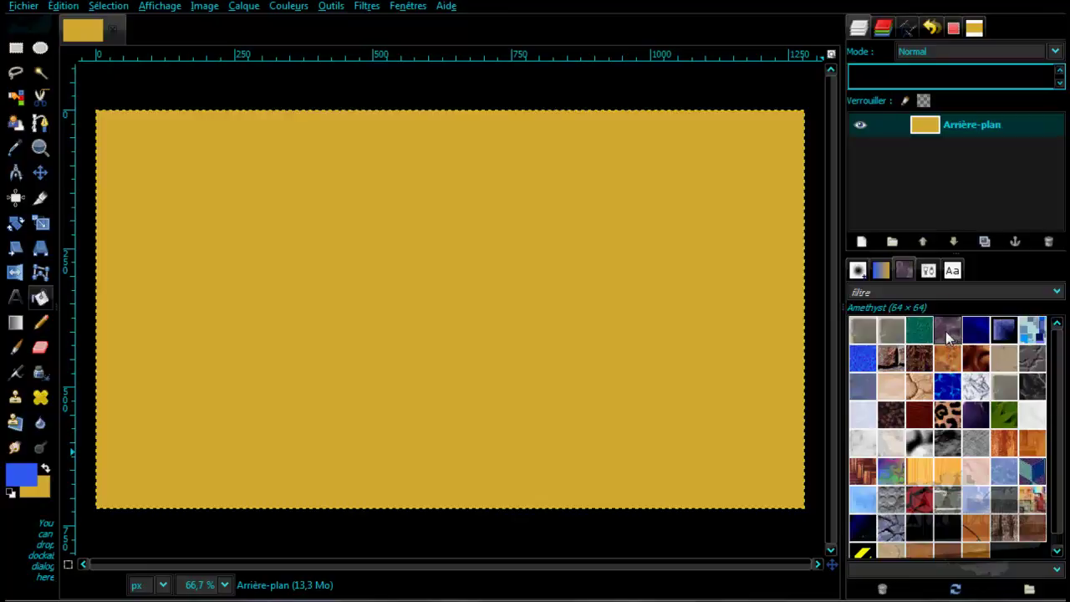
click(598, 333)
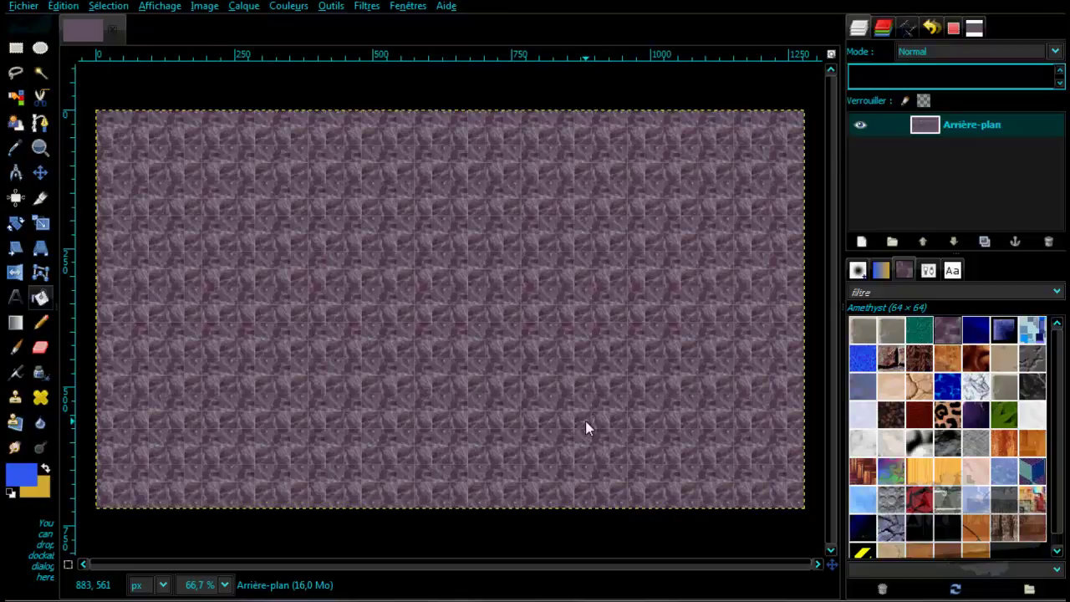
scroll(585, 421, up, 4)
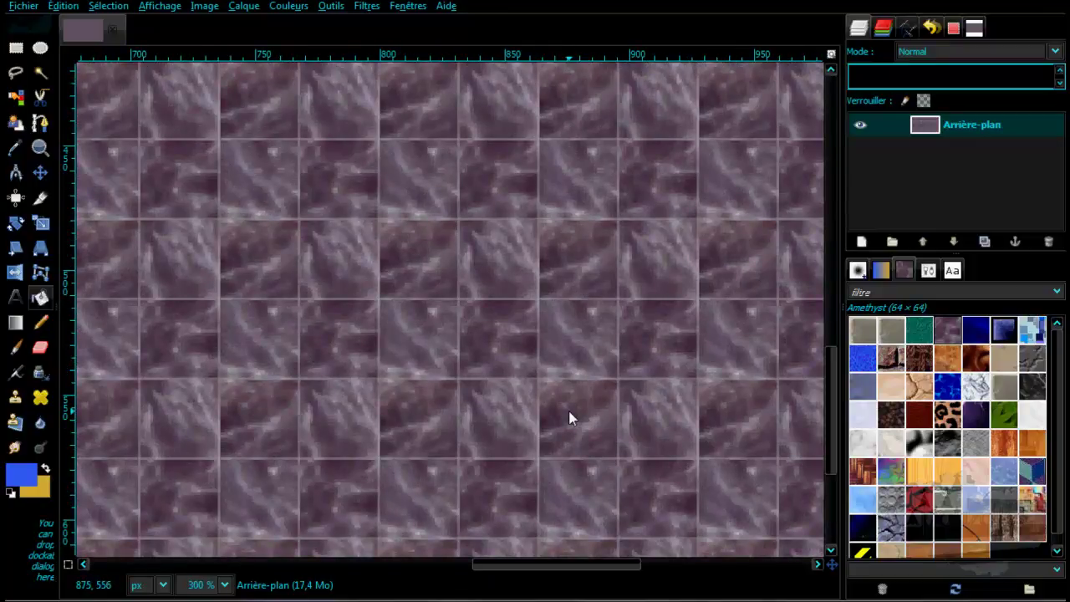
scroll(576, 311, down, 4)
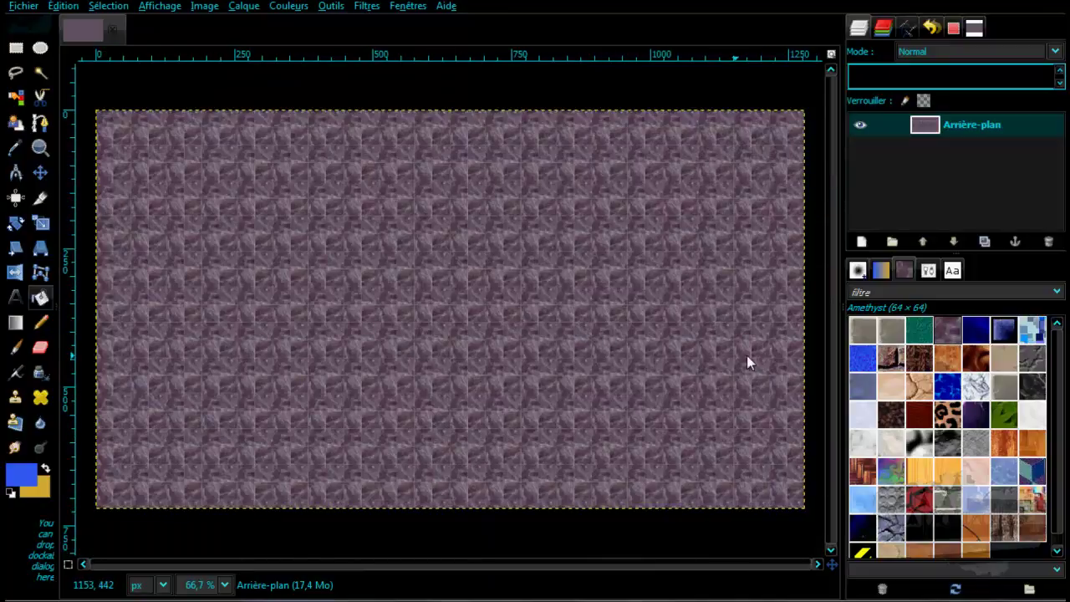
- Undo the Amethyst fill and fill the layer with the 3D Green (45 × 45) pattern instead
click(922, 333)
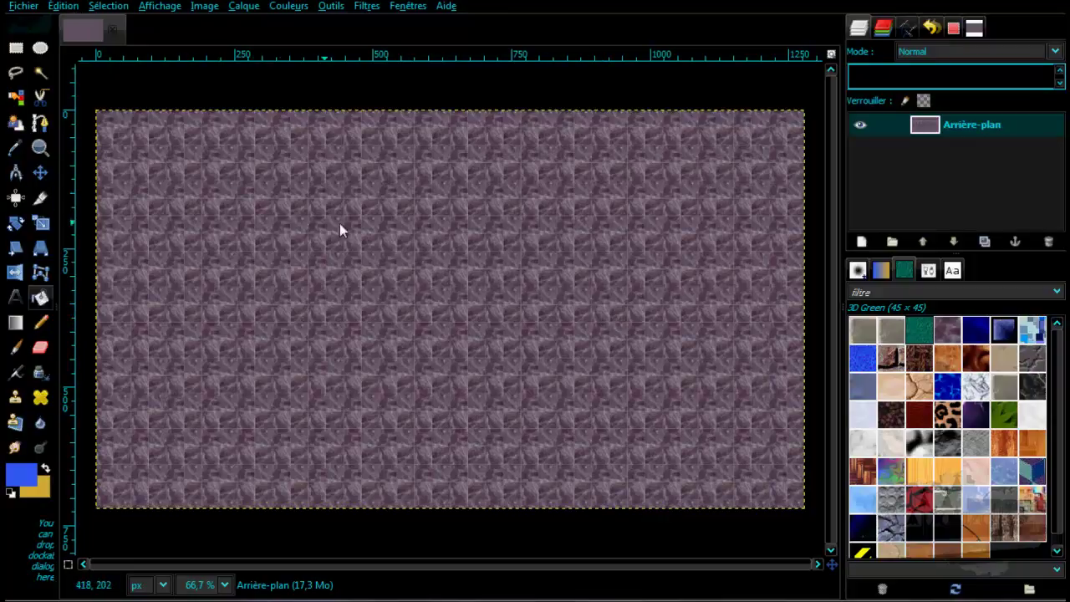
click(426, 299)
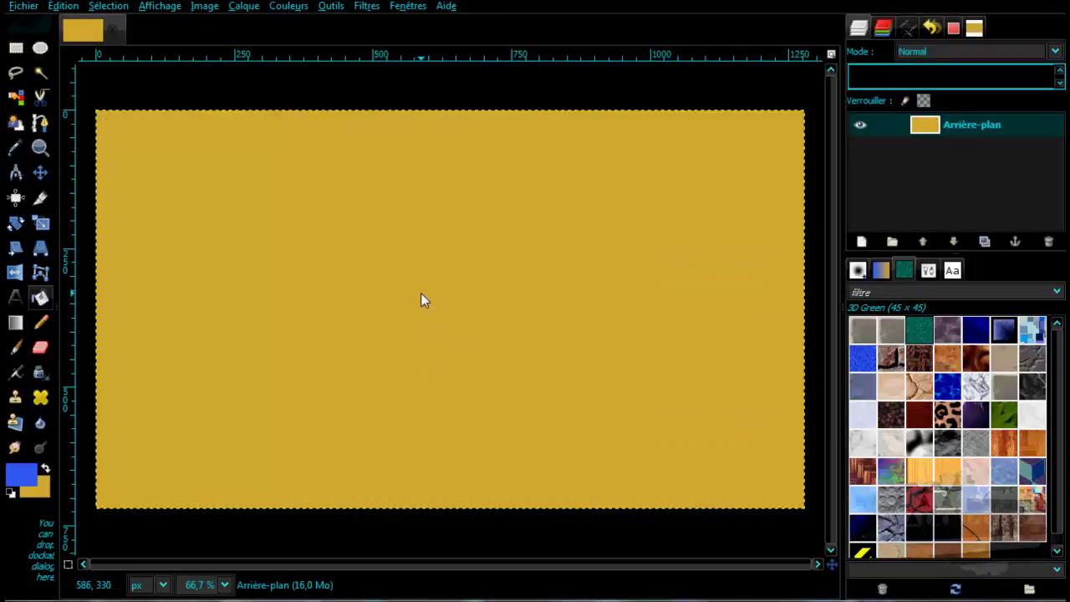
click(422, 296)
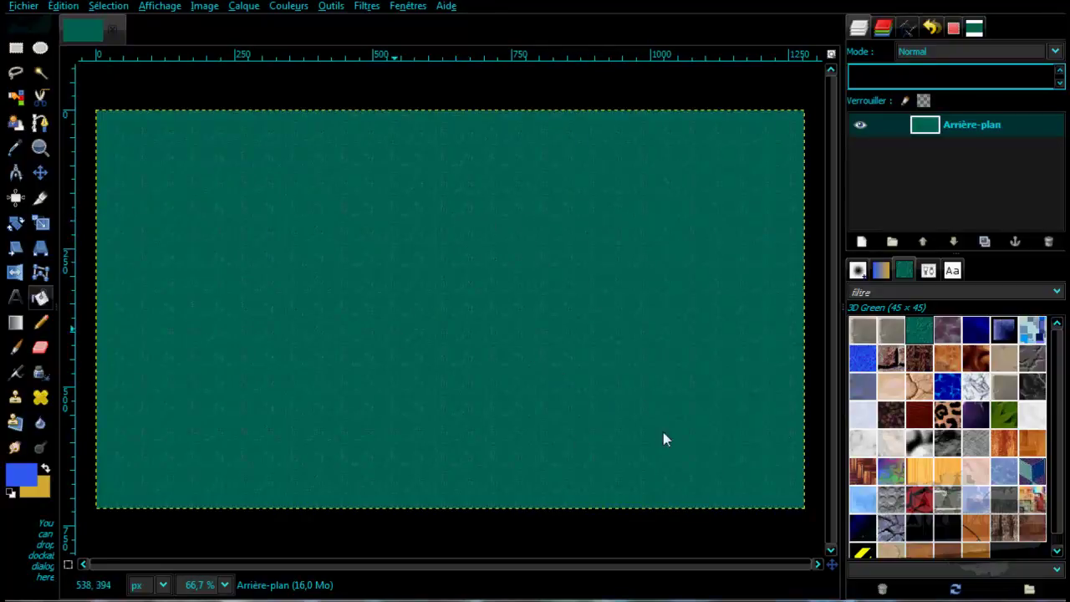
- Choose the brick-01.jpg pattern, set the affected region to the whole selection (Remplir toute la sélection) and fill the layer
click(892, 328)
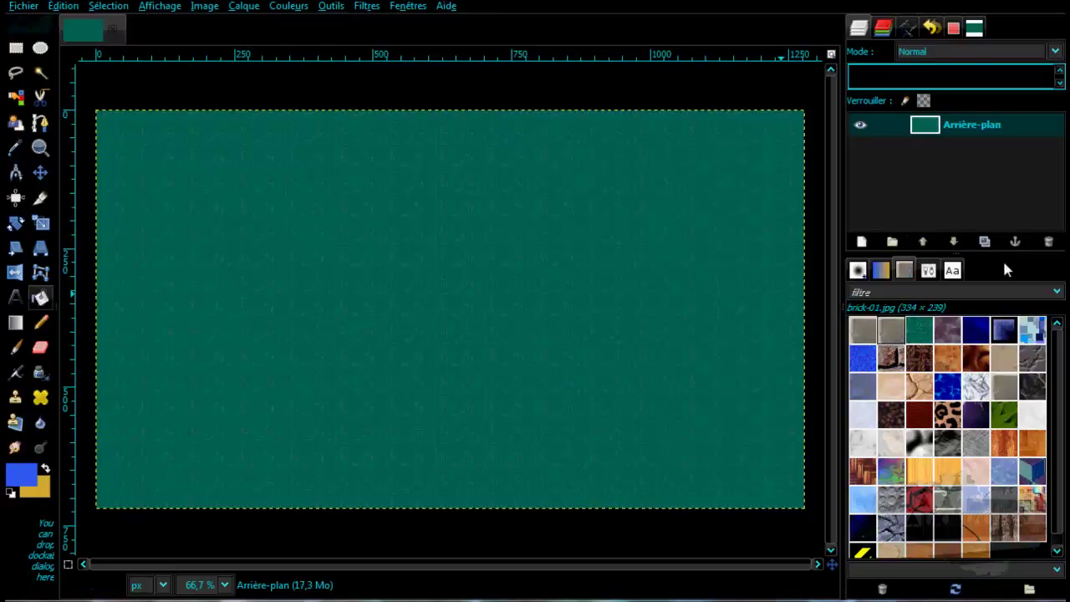
click(928, 270)
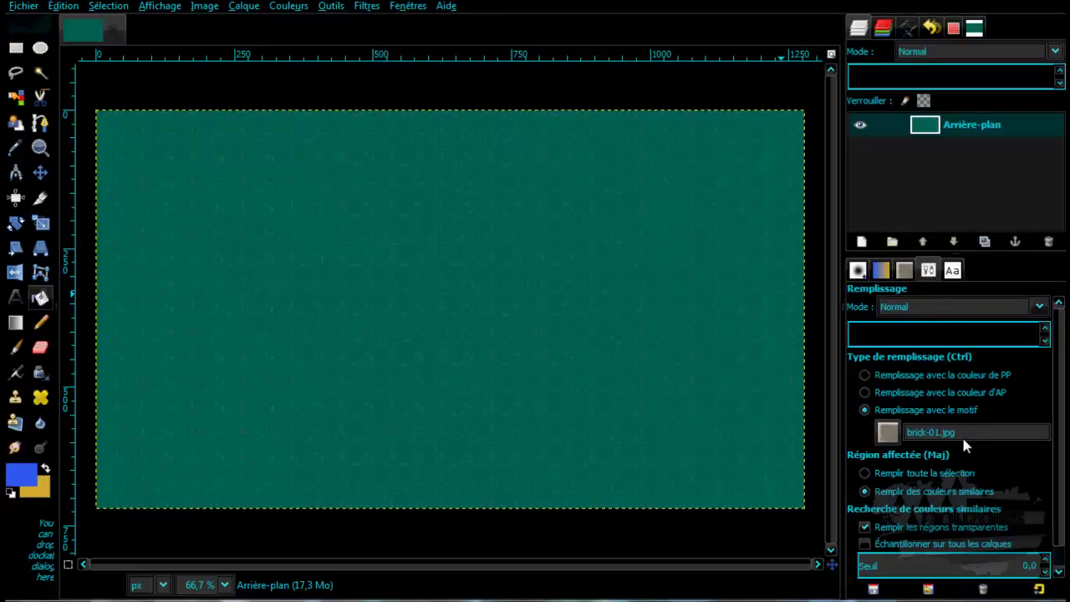
click(865, 473)
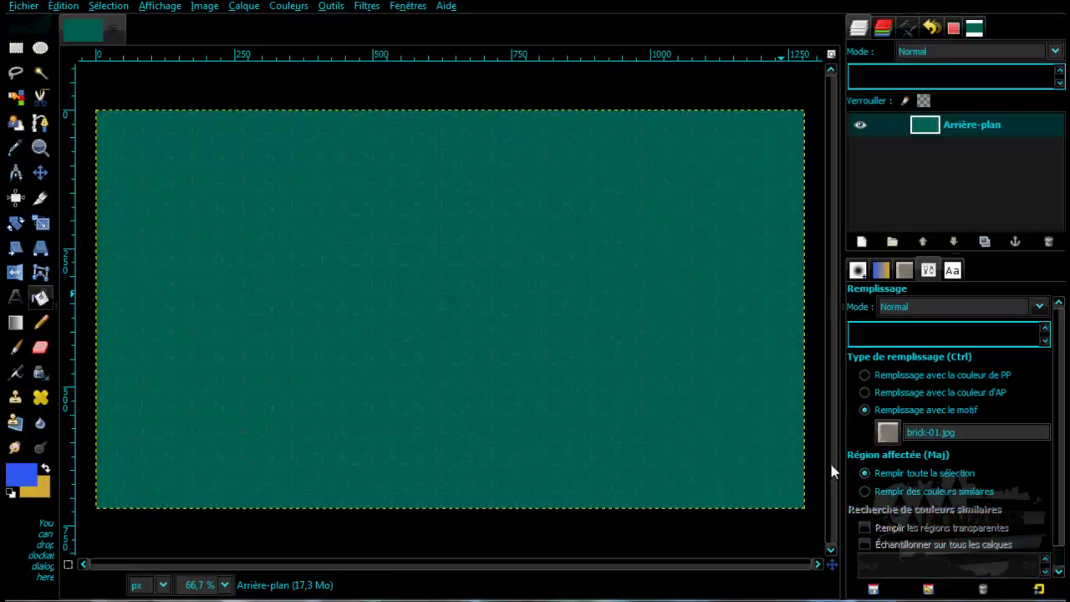
click(455, 293)
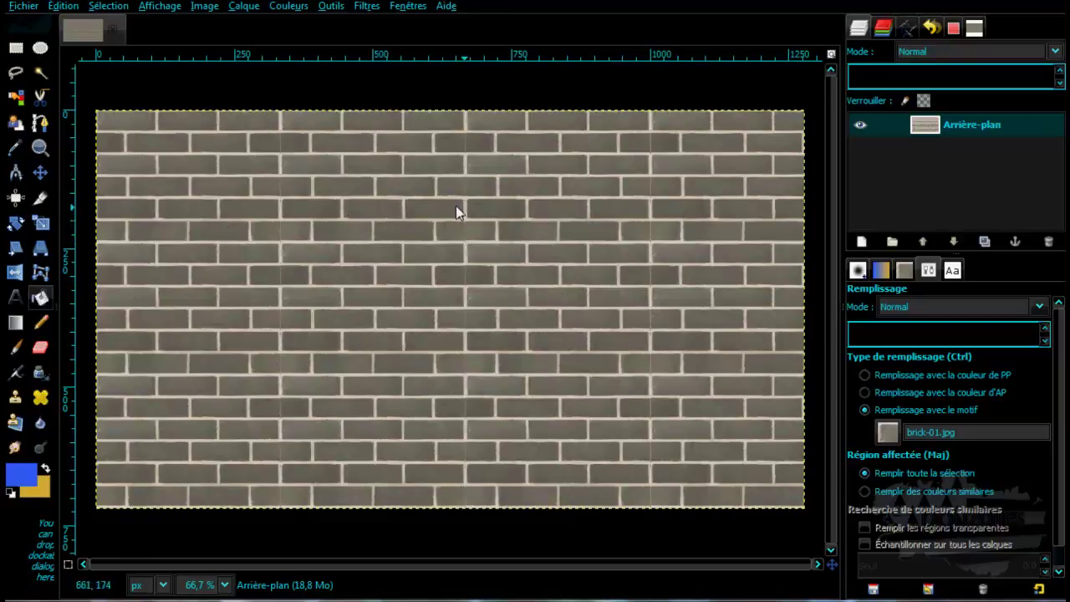
- Browse several patterns, choose Parque #3 (64 × 64) and fill the background layer with it
click(904, 270)
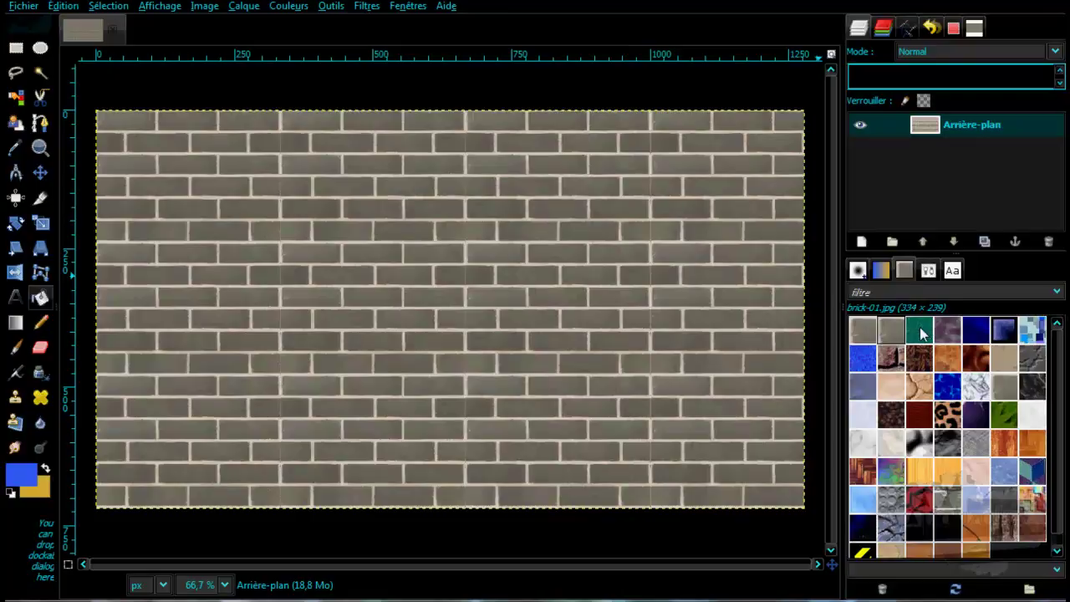
click(919, 331)
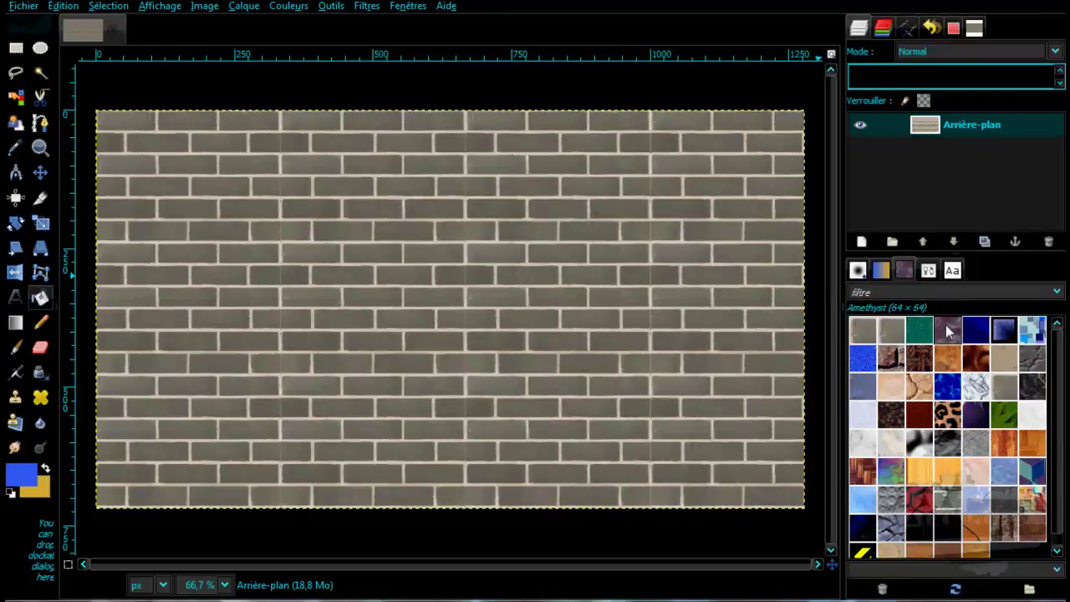
click(978, 333)
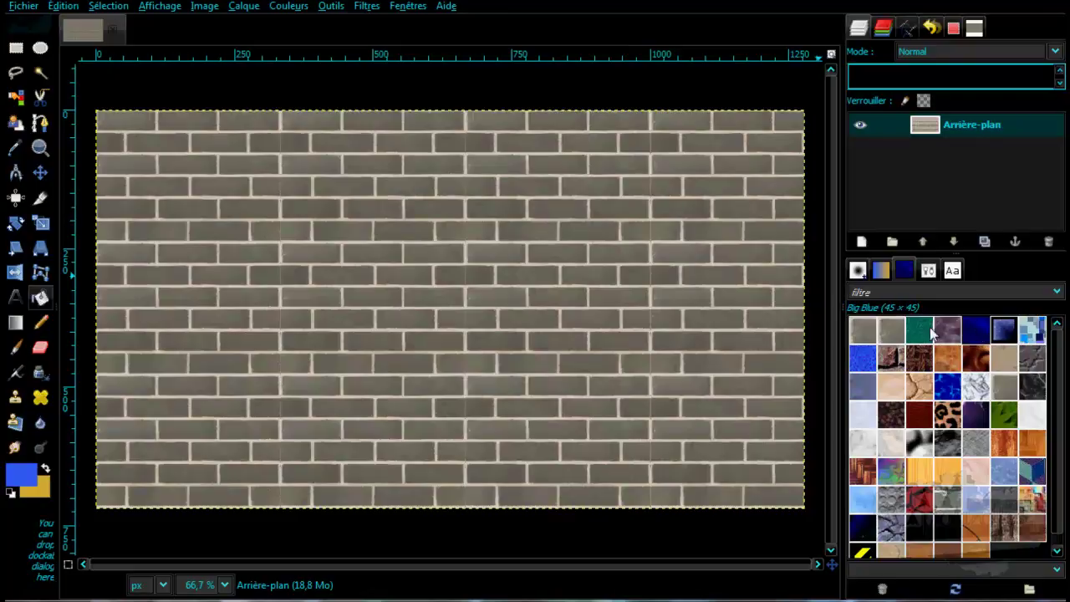
click(1034, 336)
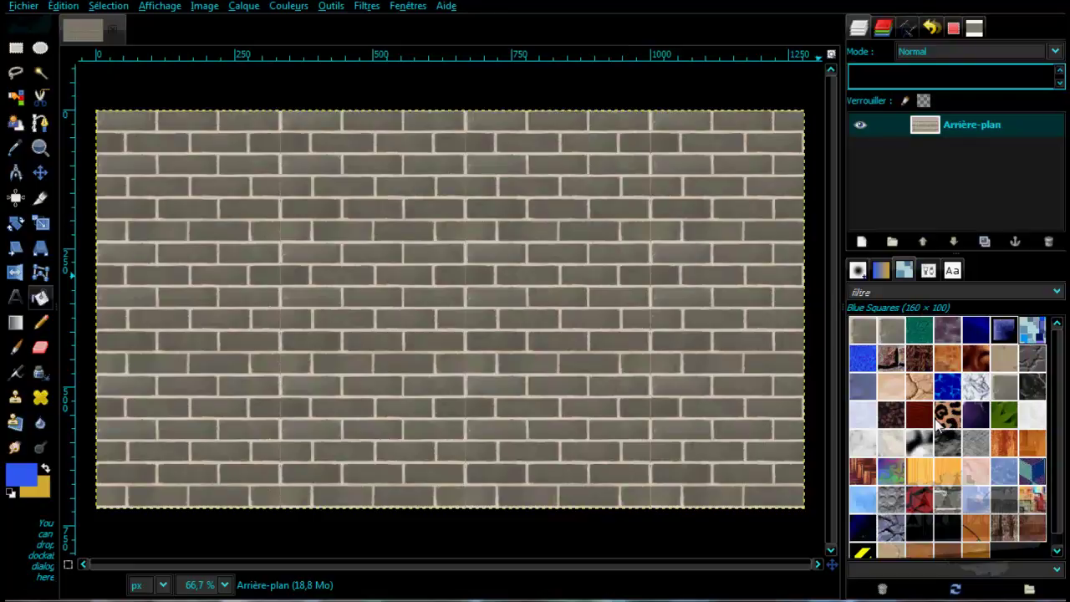
scroll(936, 427, down, 1)
click(864, 458)
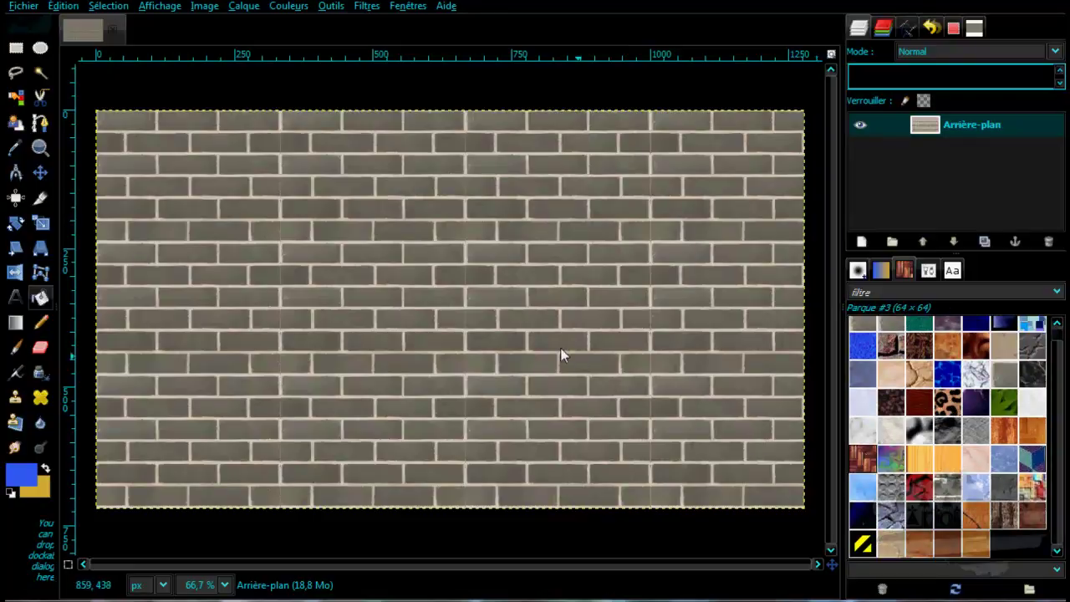
click(560, 355)
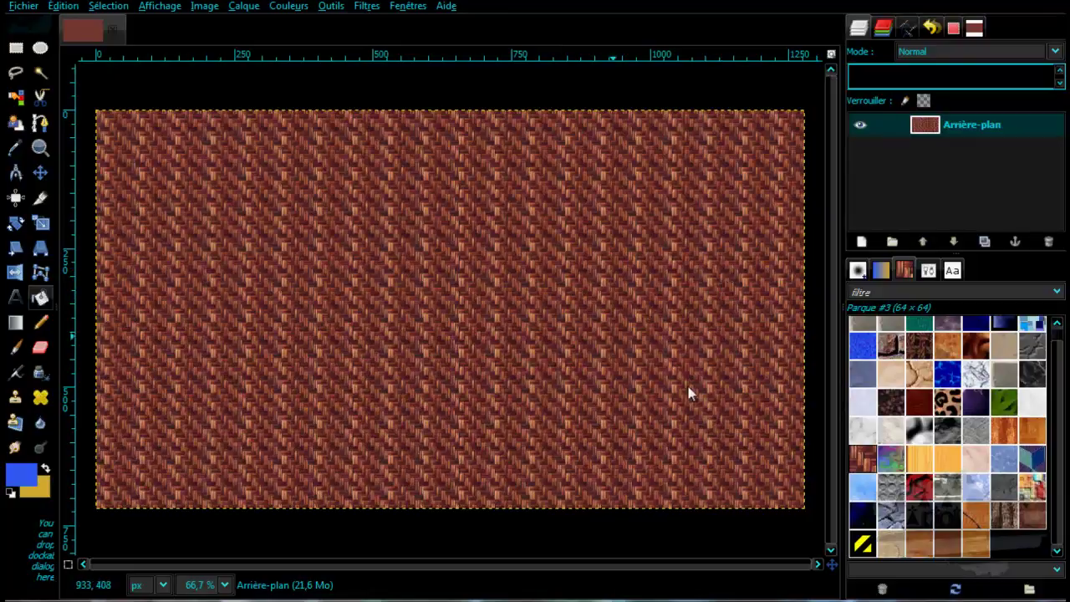
- Fill the background layer with the Red Cubes (64 × 64) pattern and then with the recessed (80 × 80) pattern
click(919, 487)
click(514, 351)
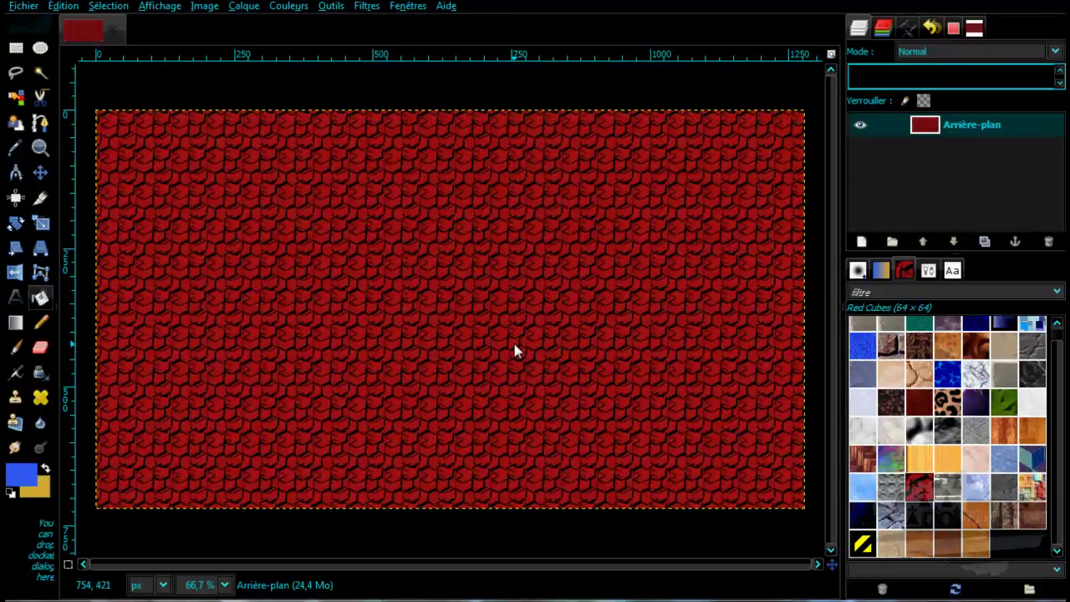
click(892, 489)
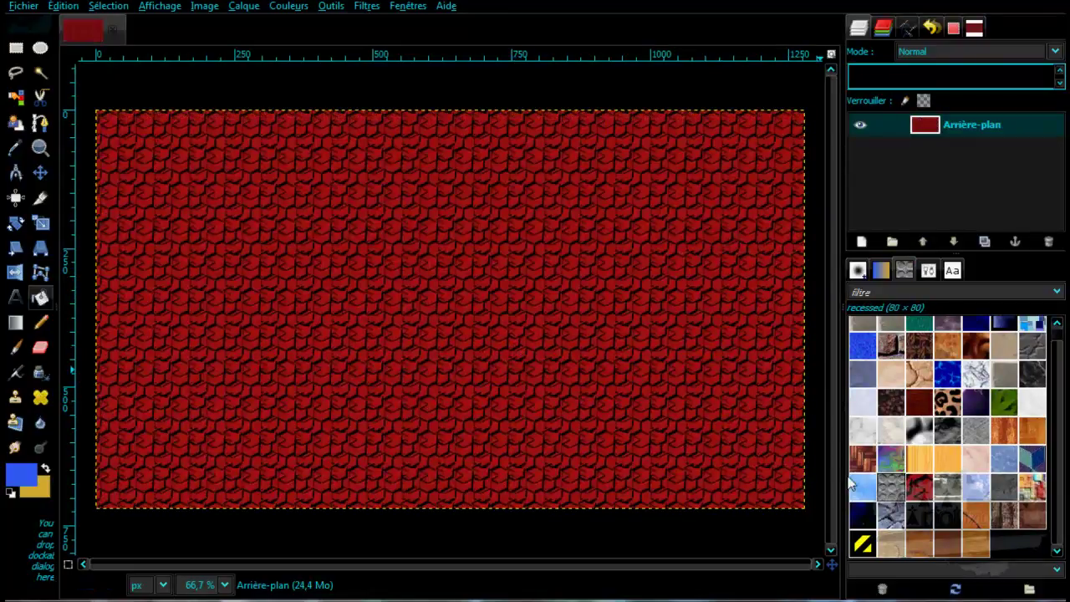
click(571, 384)
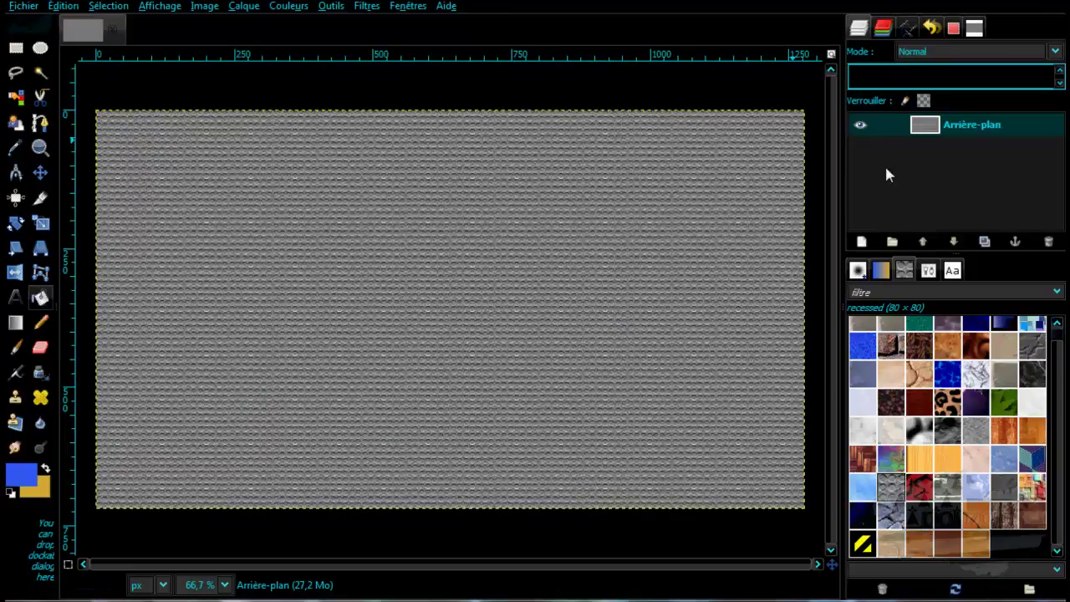
- Switch the fill type to the foreground colour (Remplissage avec la couleur de PP) and fill the layer with blue
click(927, 270)
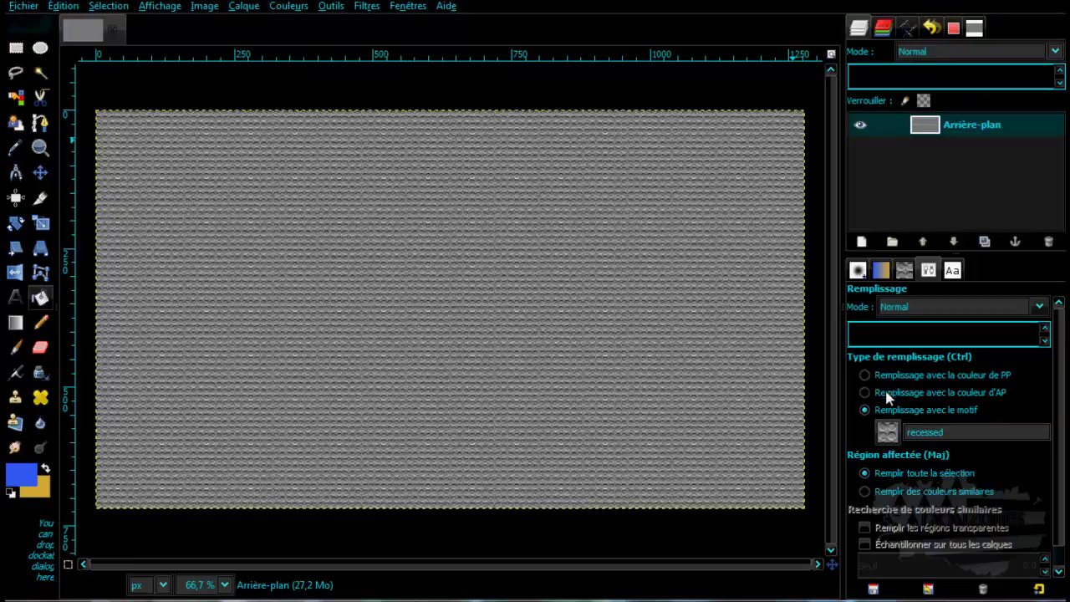
click(864, 374)
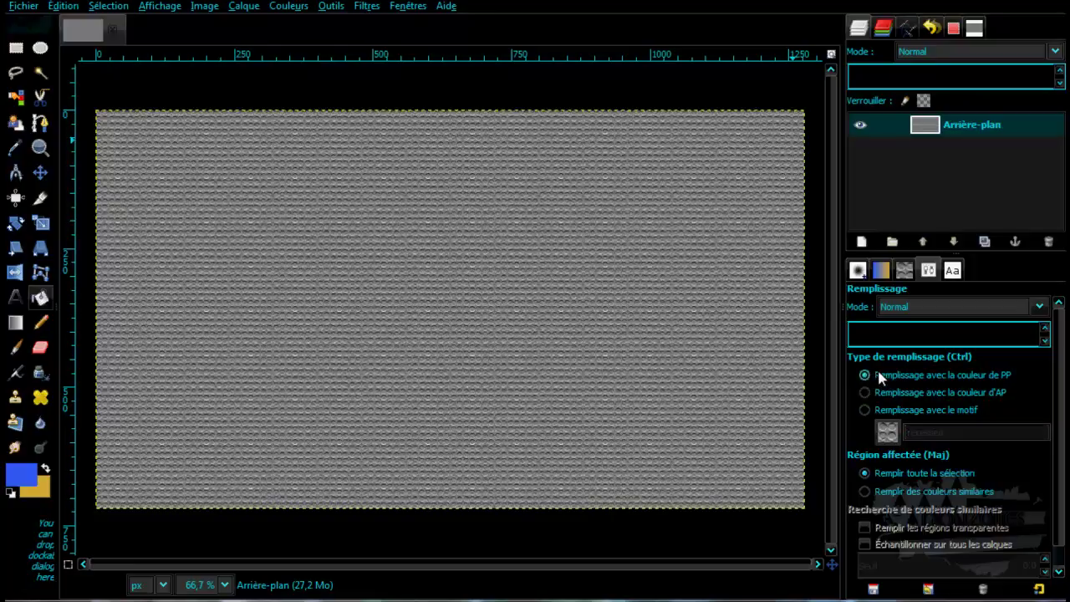
click(546, 362)
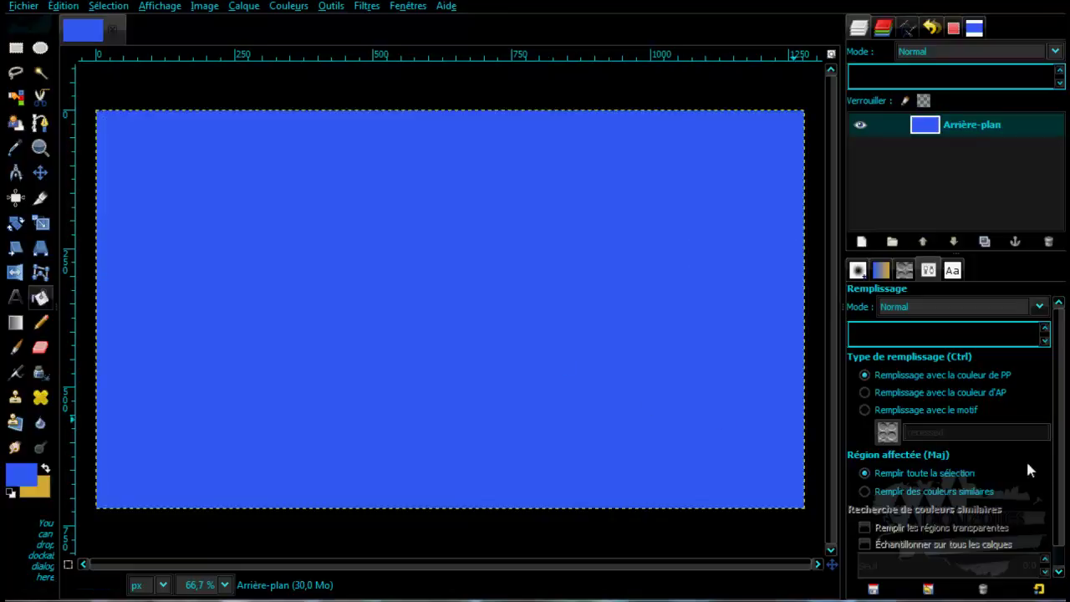
- Set the affected region to similar colours (Remplir des couleurs similaires), swap the foreground and background colours and fill the layer with gold
drag(1058, 466, 1058, 493)
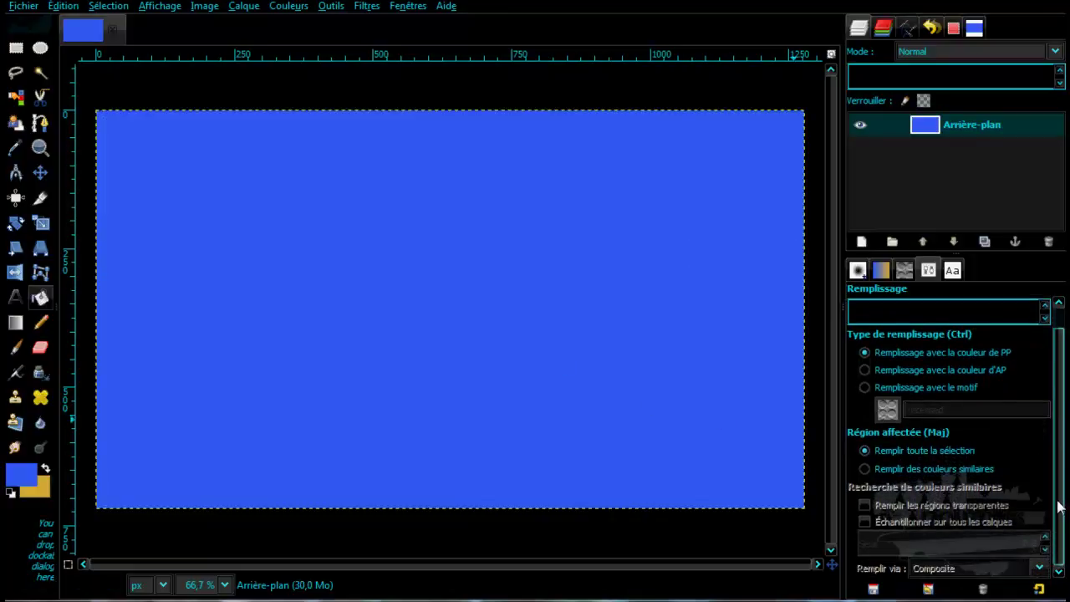
click(865, 469)
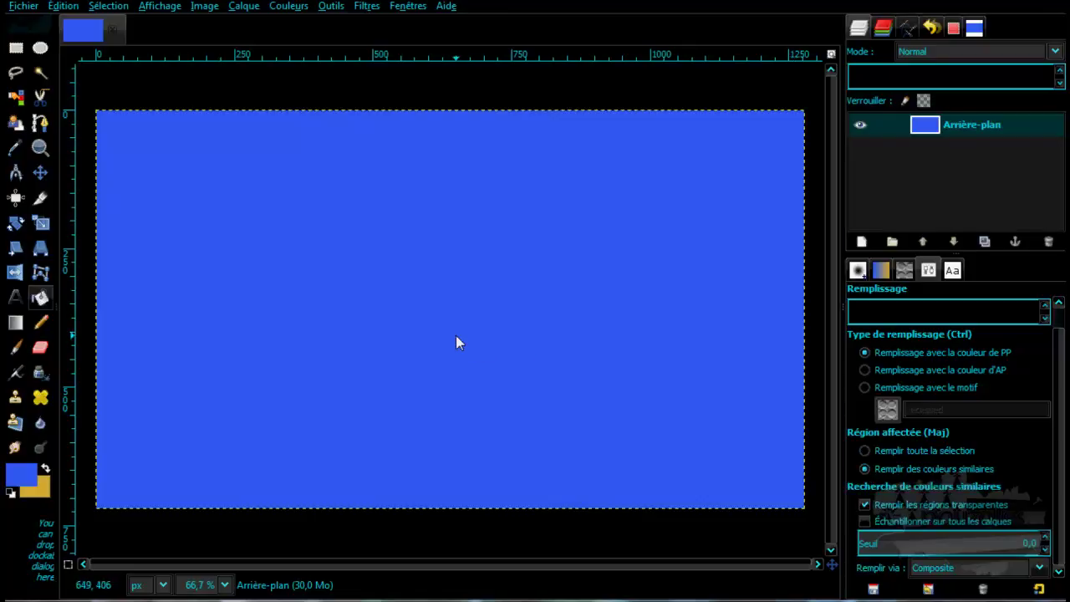
click(46, 469)
click(388, 361)
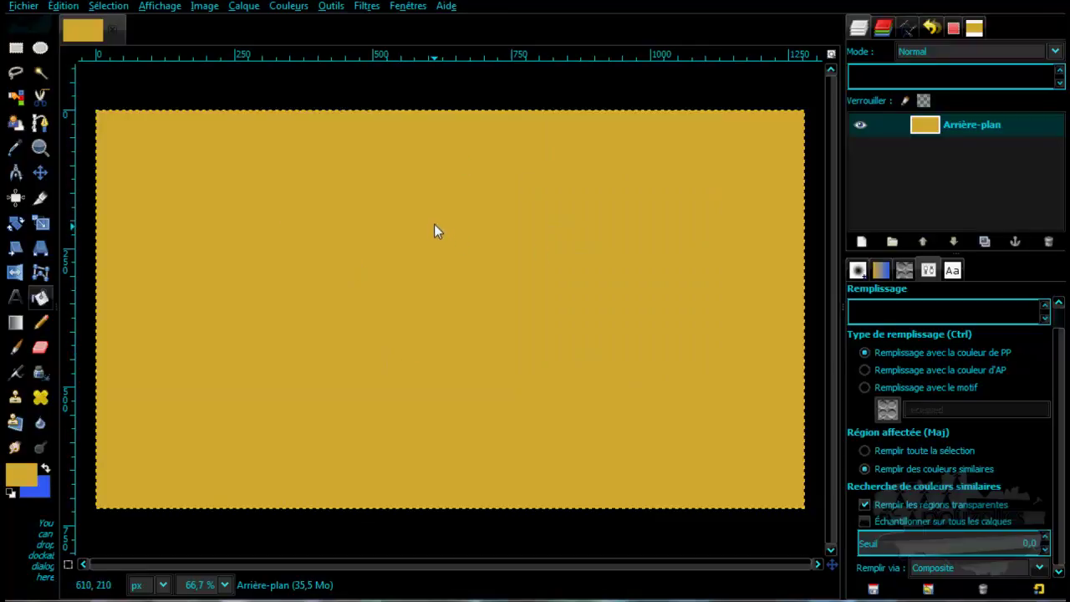
- Apply a linear foreground-to-background gradient diagonally across the layer from the upper-left corner to the lower-right corner
click(15, 322)
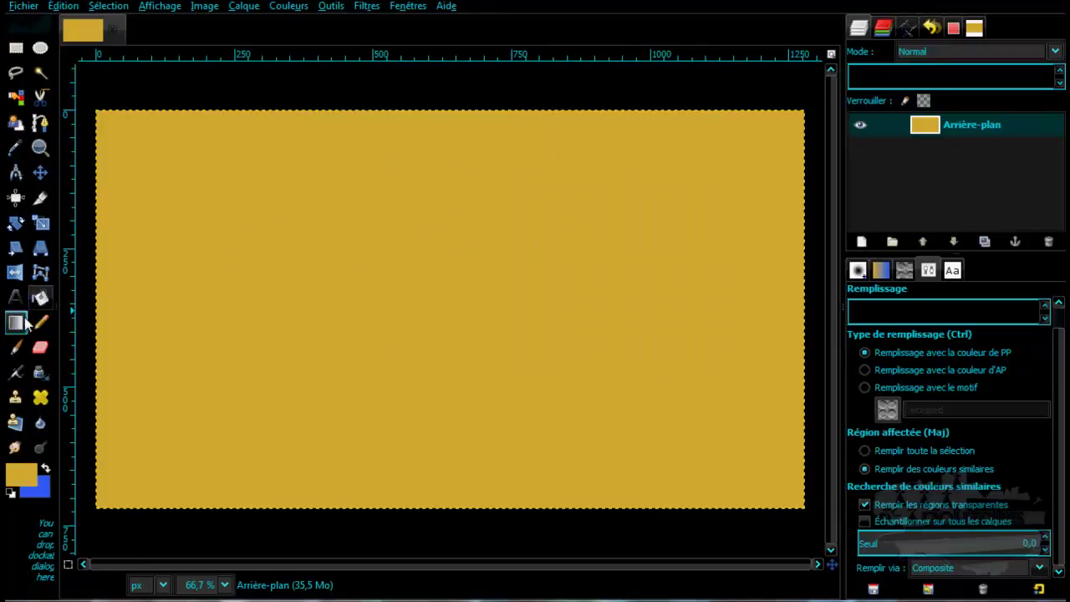
drag(108, 124, 148, 150)
drag(308, 240, 798, 504)
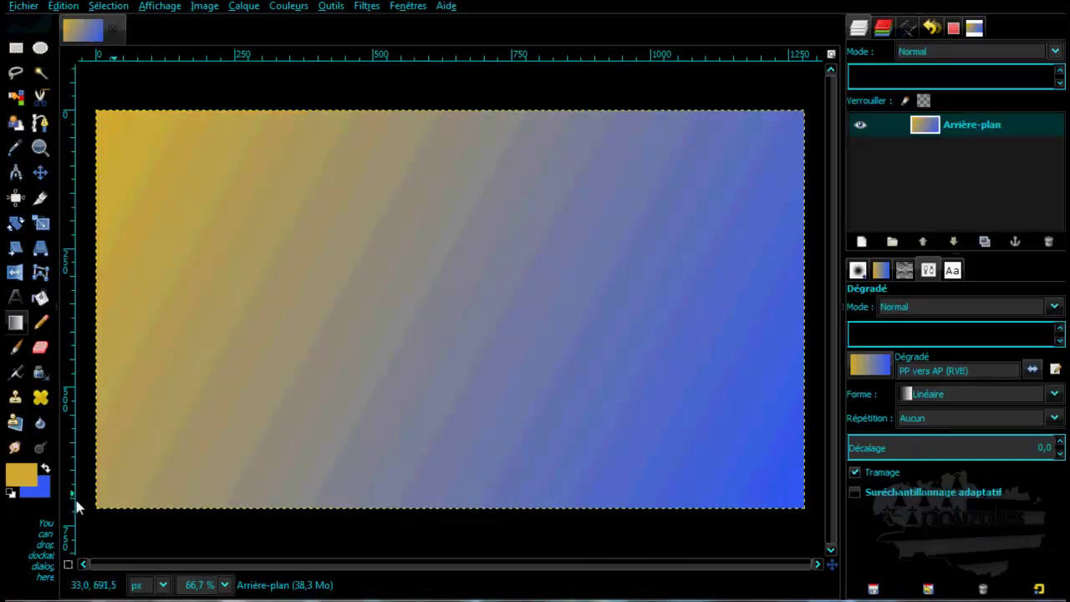
- Change the foreground colour to pink and bucket-fill similar colours near the gradient's lower-right and upper-left corners
click(21, 474)
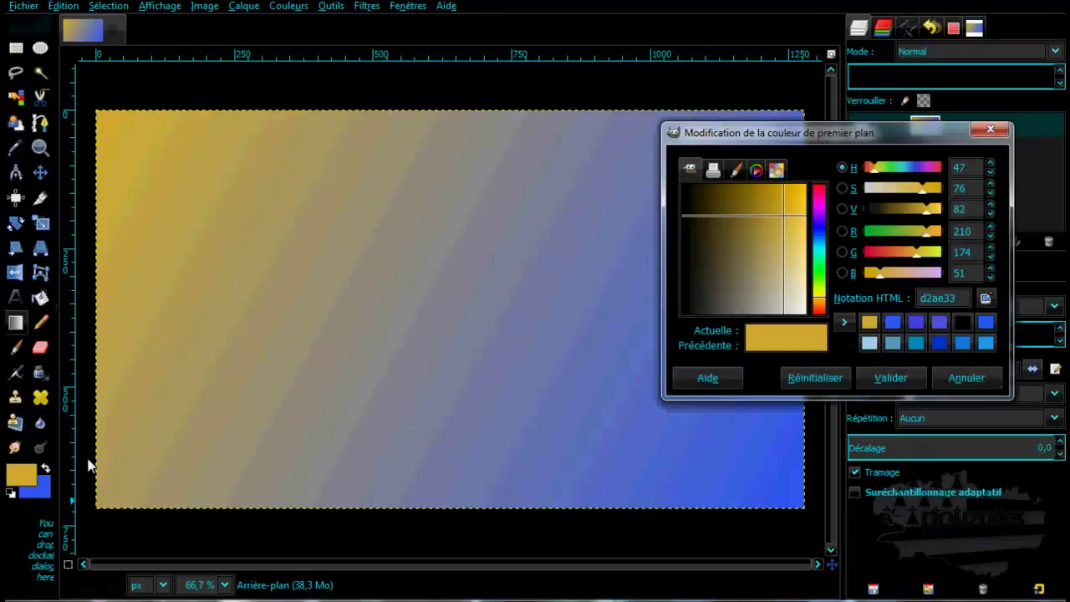
click(820, 196)
click(891, 377)
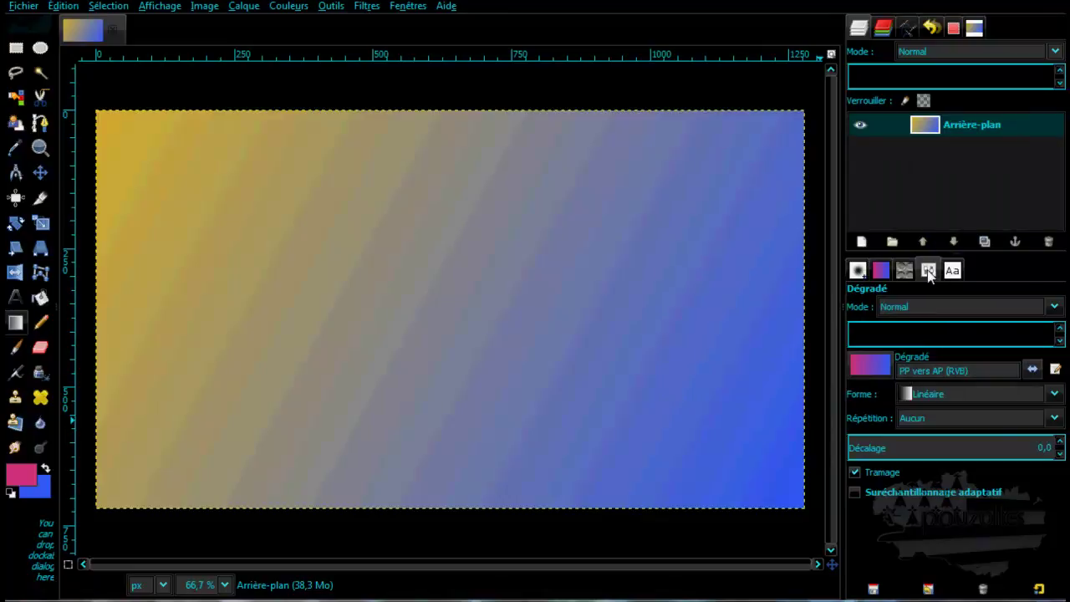
click(41, 298)
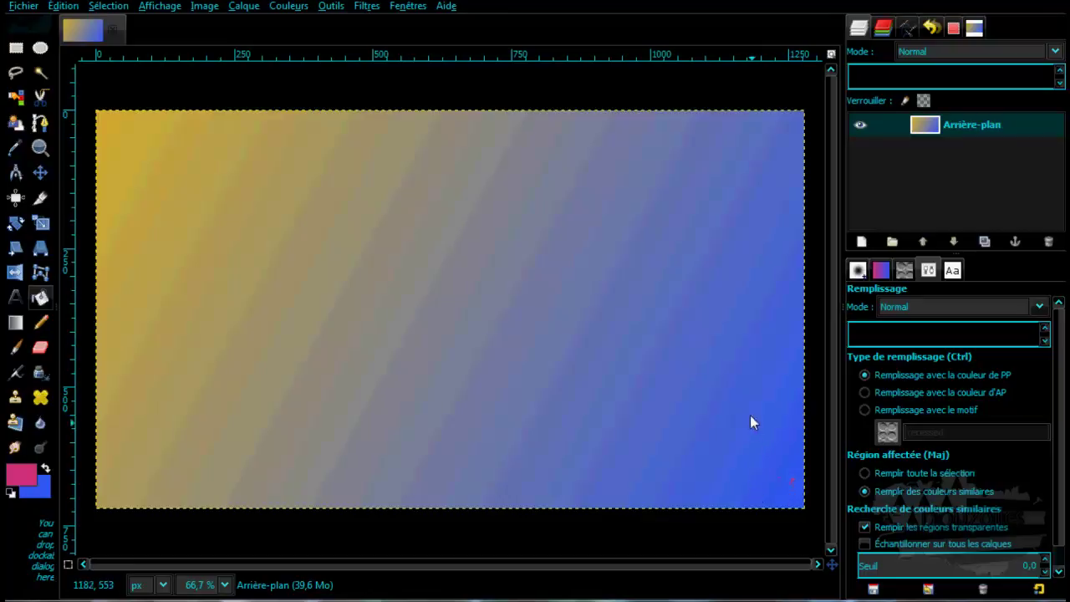
click(114, 121)
- Select three separate rectangles diagonally across the gradient, the first about 202 × 248 px and the last about 181 × 222 px
click(15, 47)
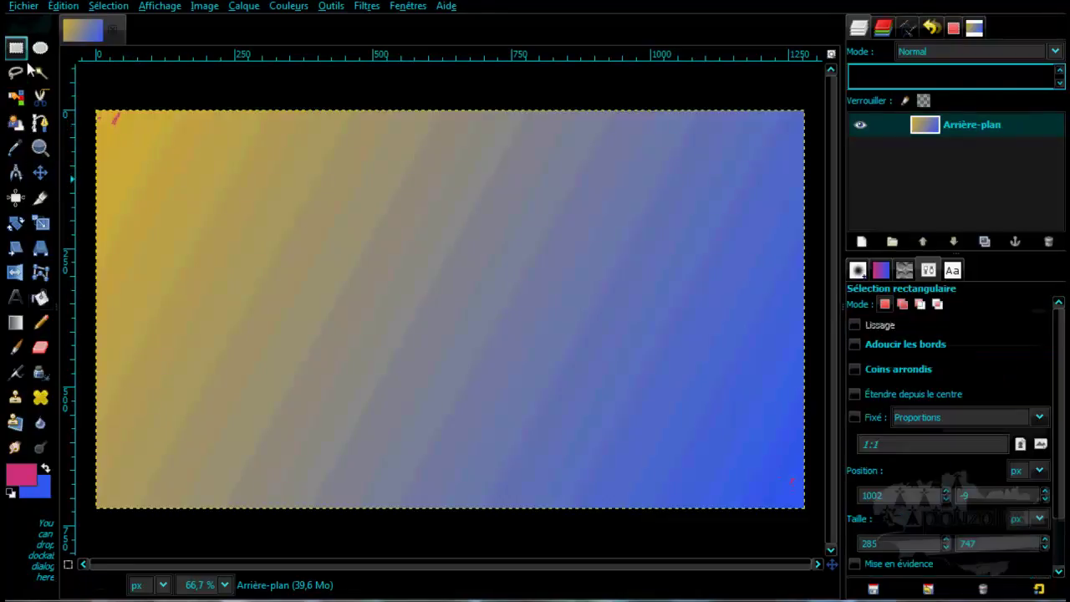
drag(156, 151, 266, 286)
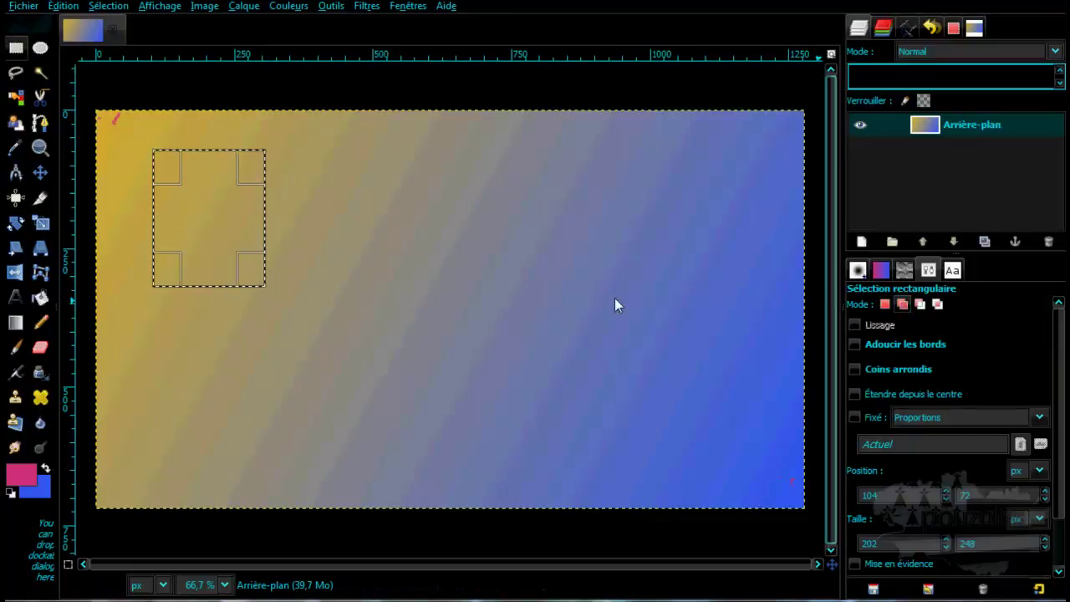
drag(357, 235, 452, 351)
drag(625, 360, 725, 482)
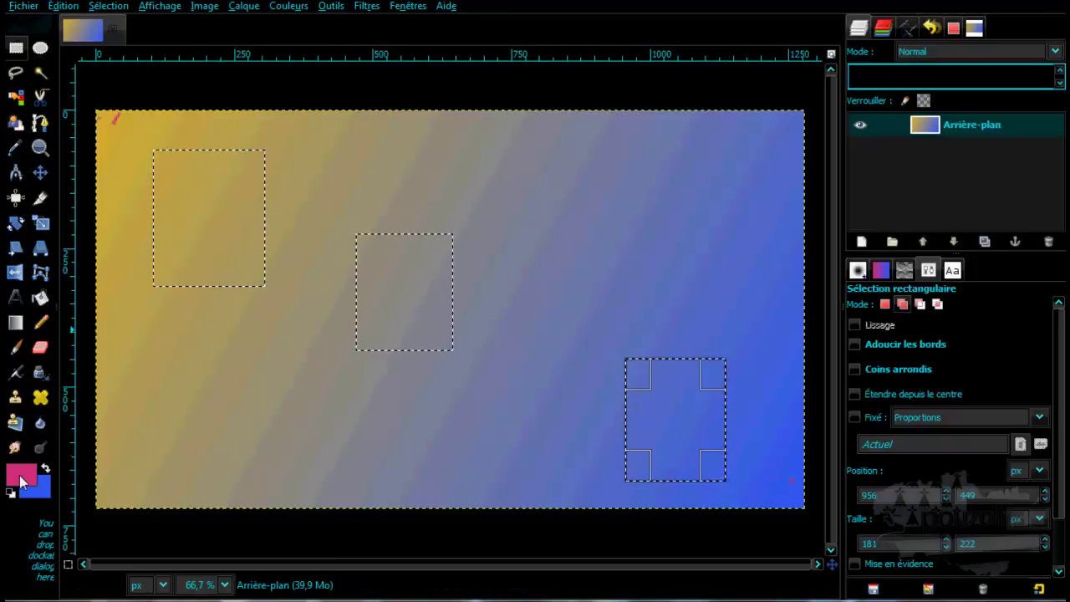
- Turn off filling of transparent regions for the Bucket Fill tool and add a transparent 1280 × 720 px layer
click(40, 299)
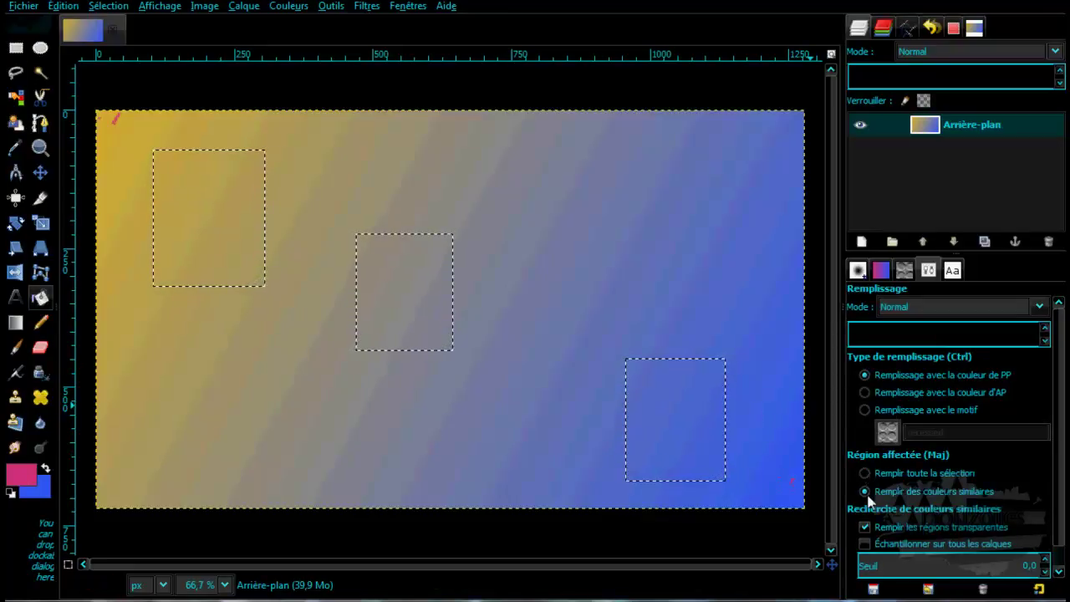
click(865, 527)
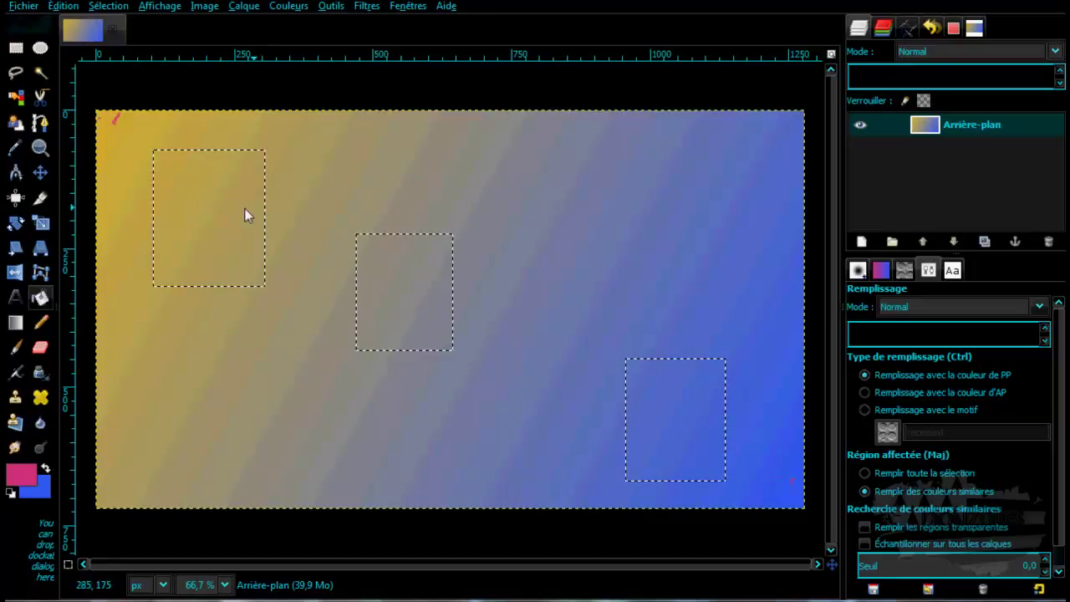
click(863, 242)
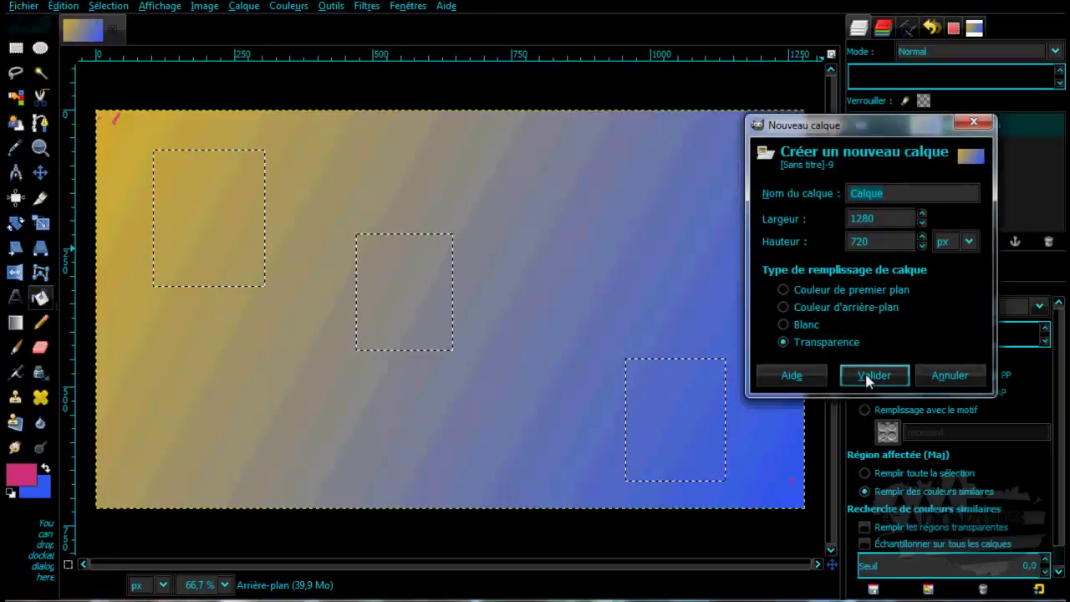
click(874, 376)
- Try filling two rectangles by similar colours, and fill all three with pink using the whole-selection option (Remplir toute la sélection)
click(212, 240)
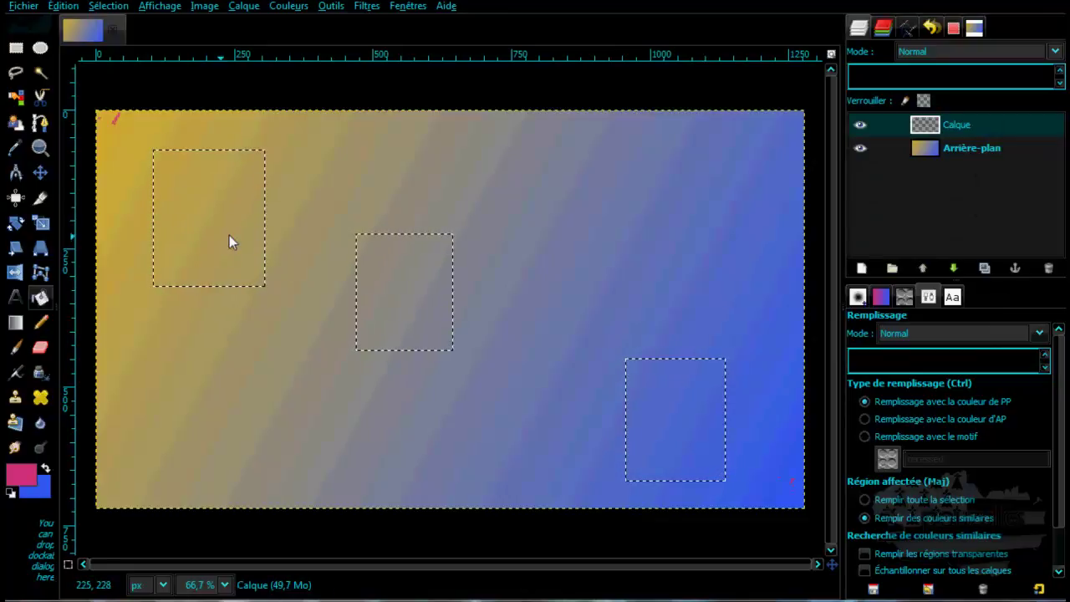
click(401, 284)
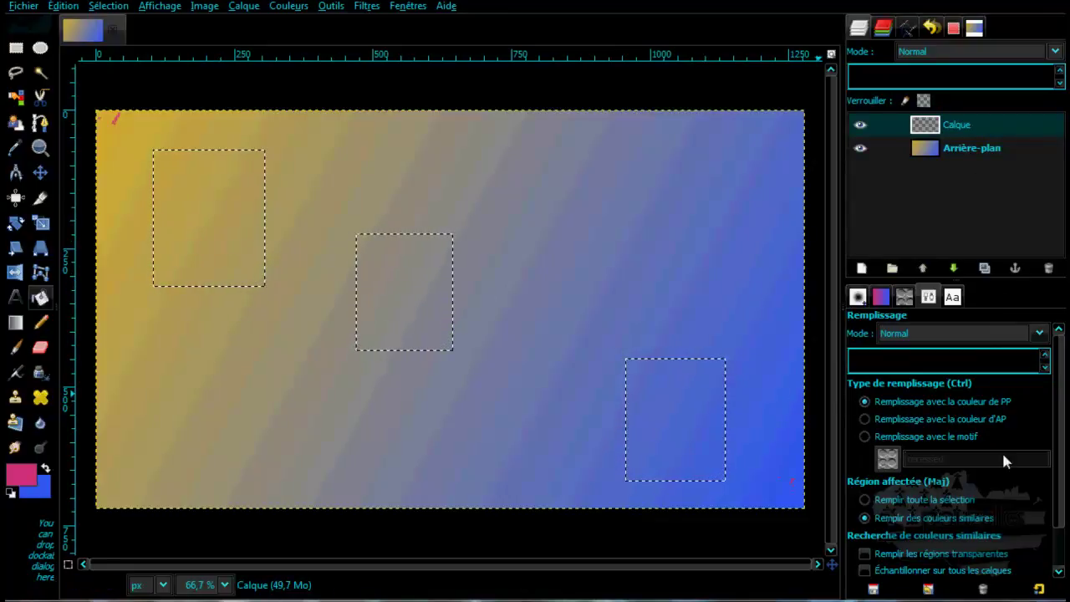
scroll(1063, 503, down, 1)
drag(1063, 503, 1063, 524)
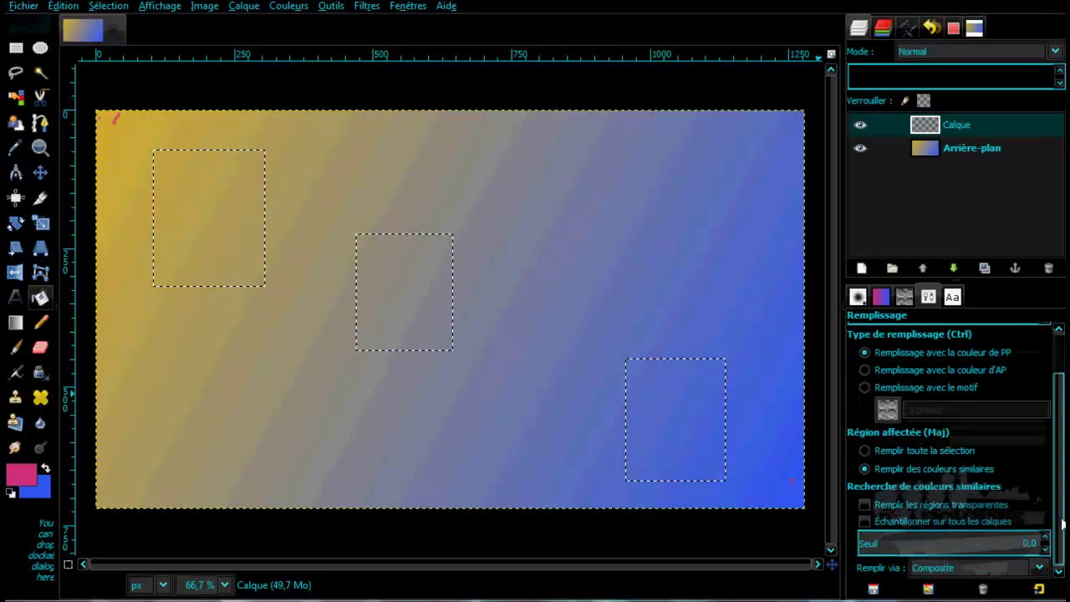
click(865, 449)
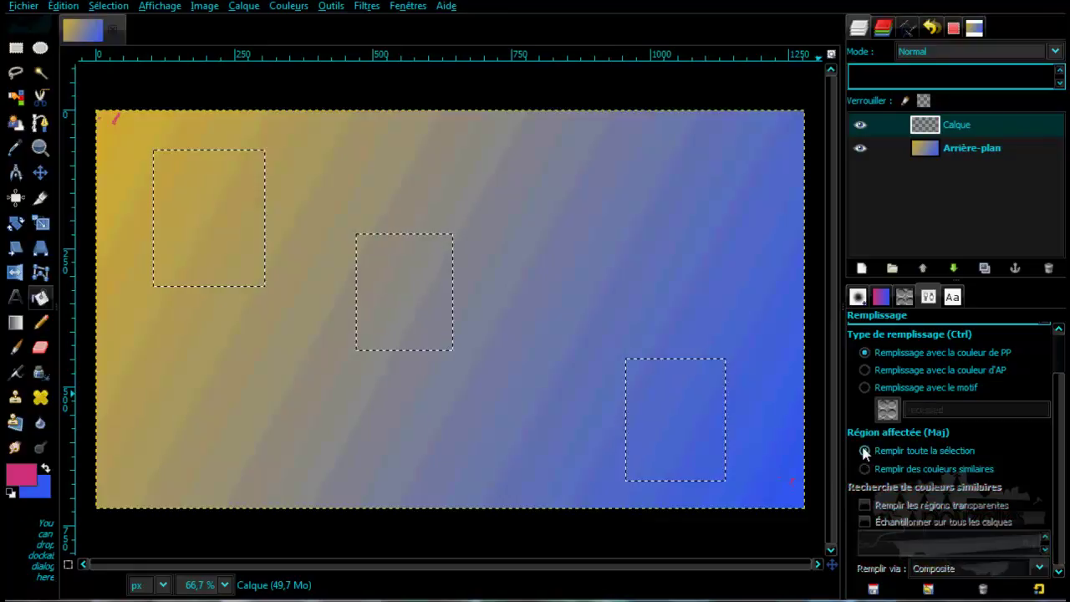
click(184, 196)
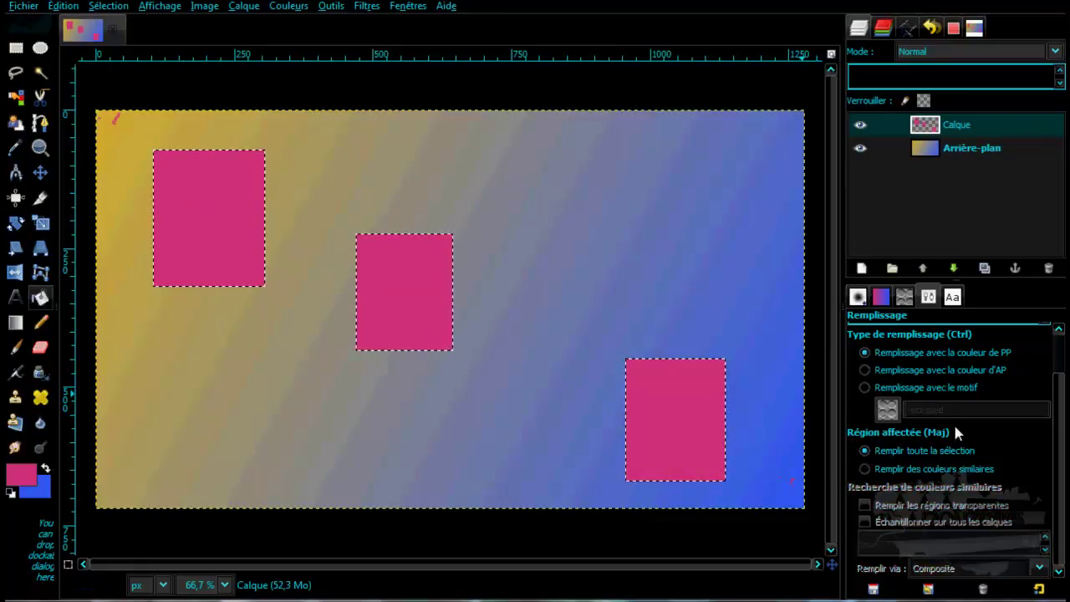
- Prepare a similar-colours fill (Remplir des couleurs similaires) with a blue foreground colour and clear the selection
click(865, 469)
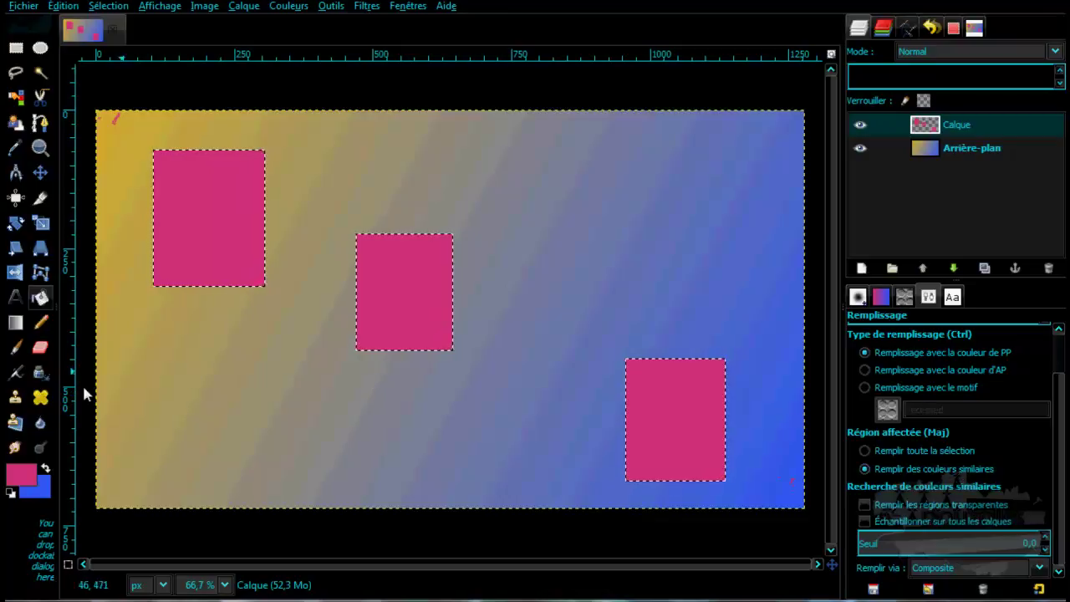
click(42, 491)
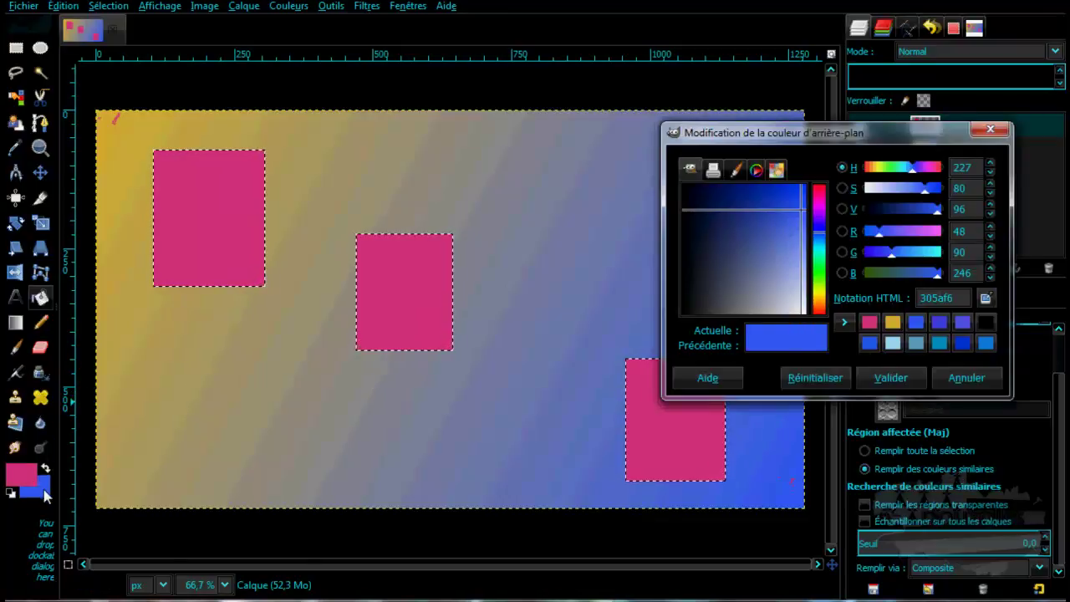
click(890, 377)
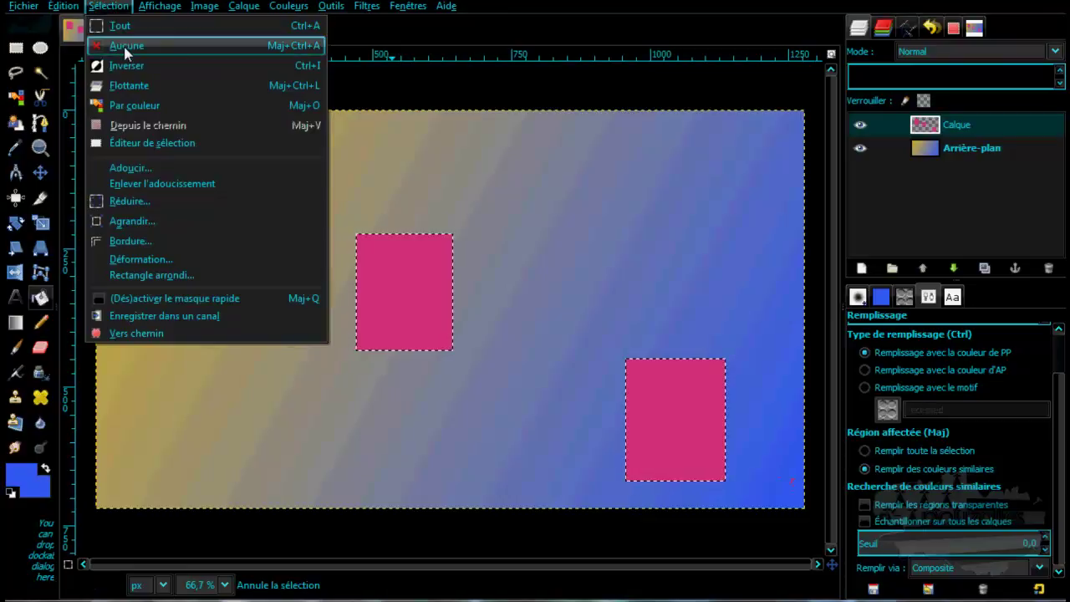
click(126, 46)
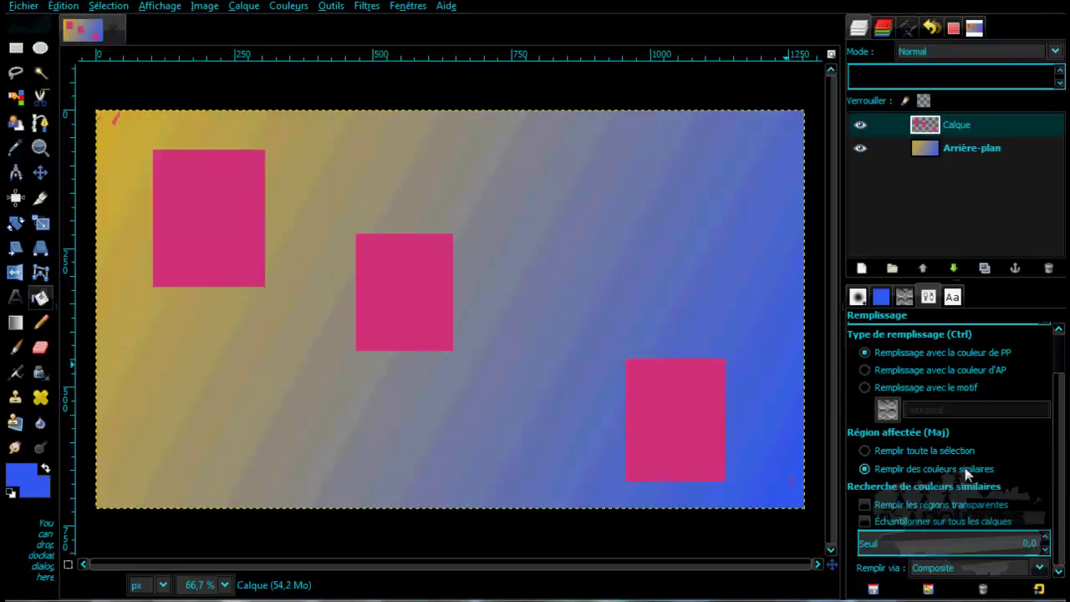
- Fill the three pink rectangles one by one with the blue foreground colour
click(221, 218)
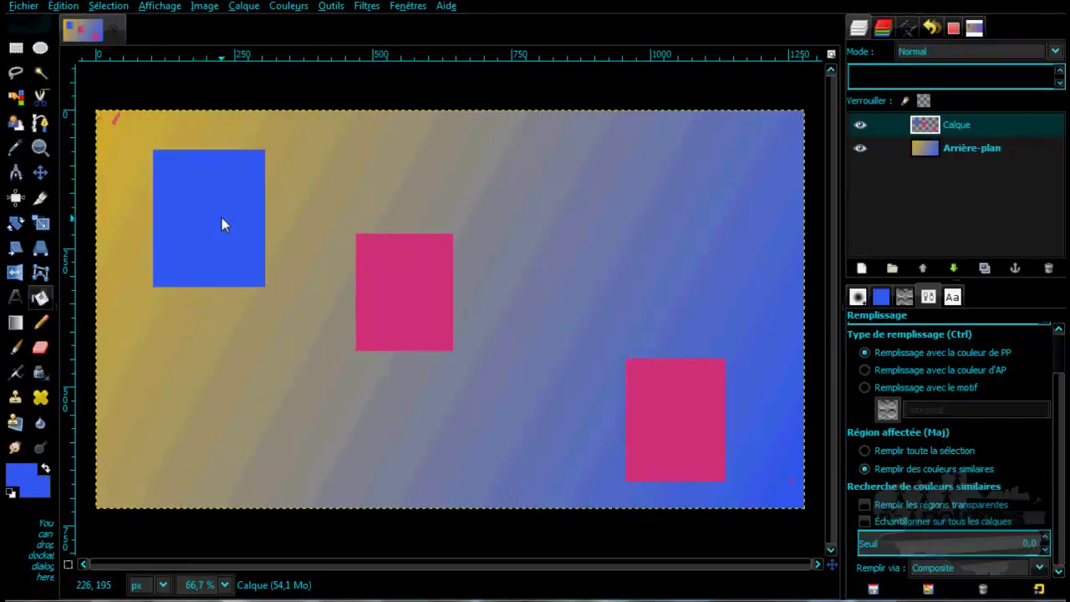
click(372, 295)
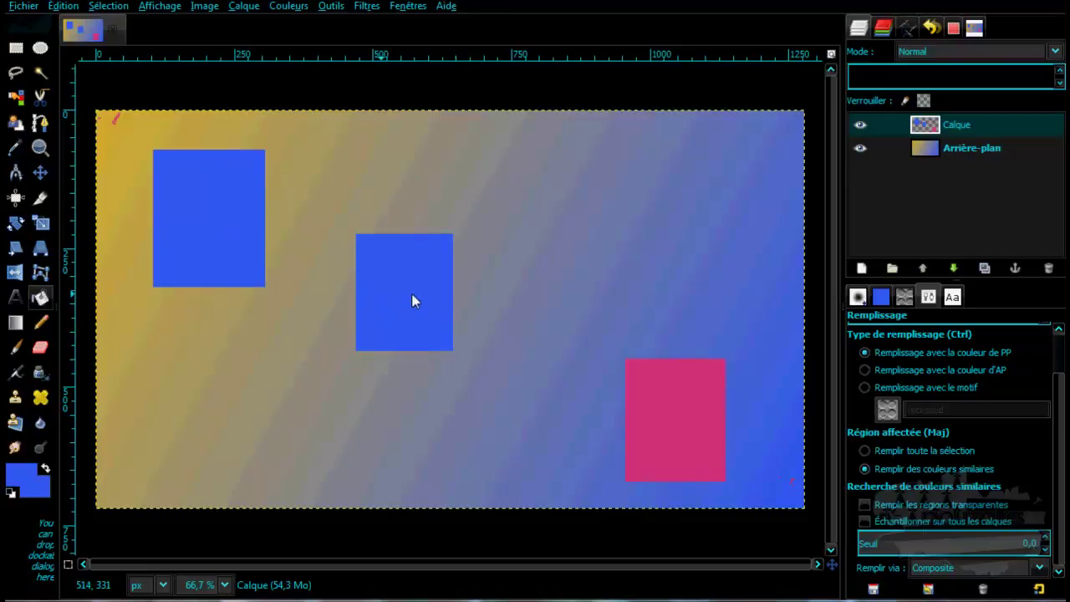
click(687, 424)
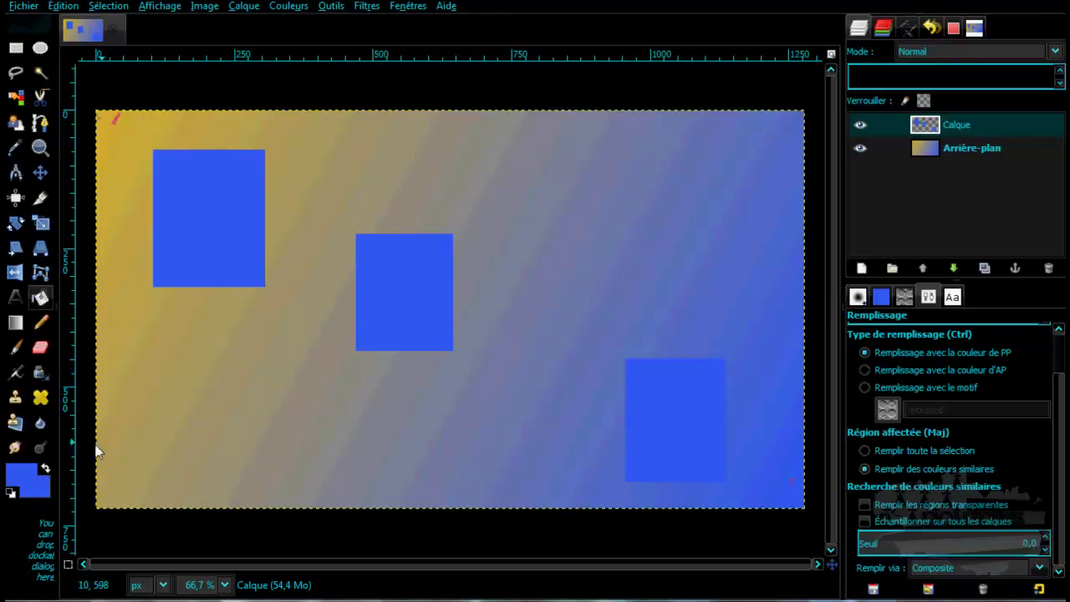
- Set the foreground colour to red (f63035) and fill each of the three rectangles with it
click(23, 477)
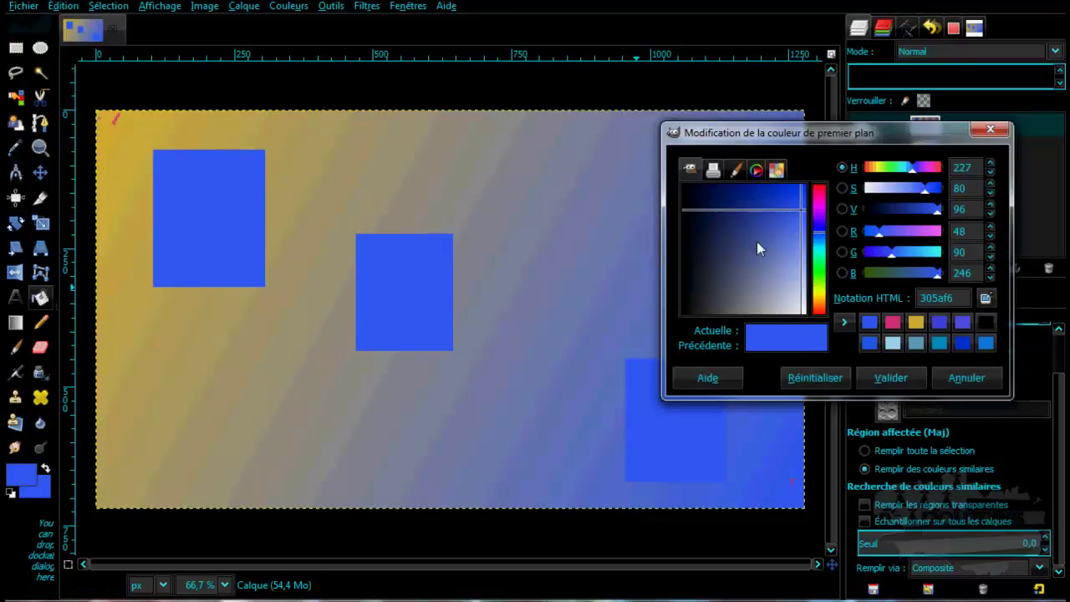
click(821, 191)
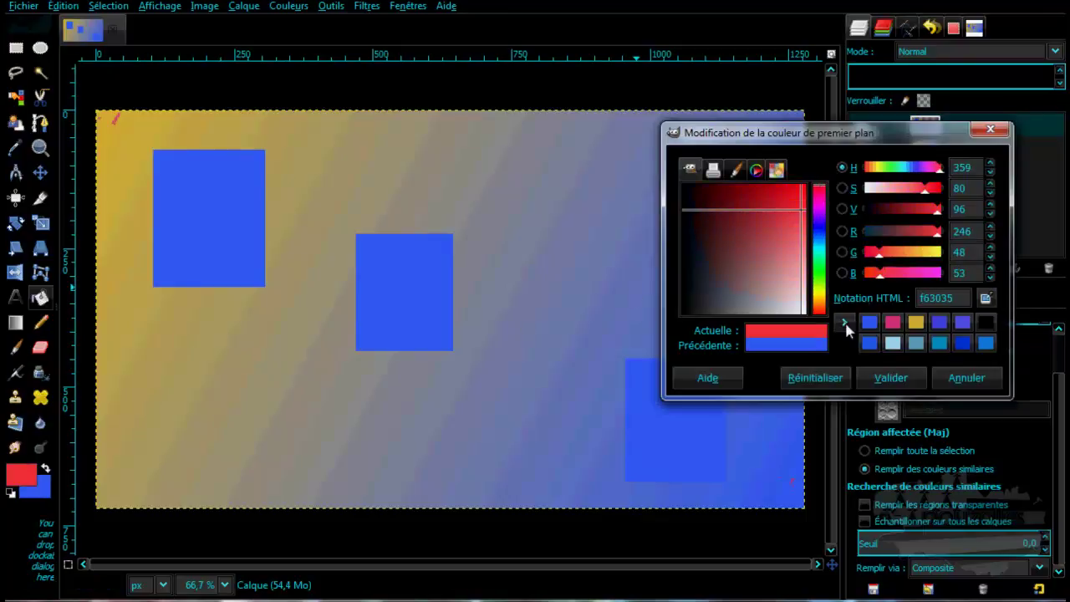
click(896, 385)
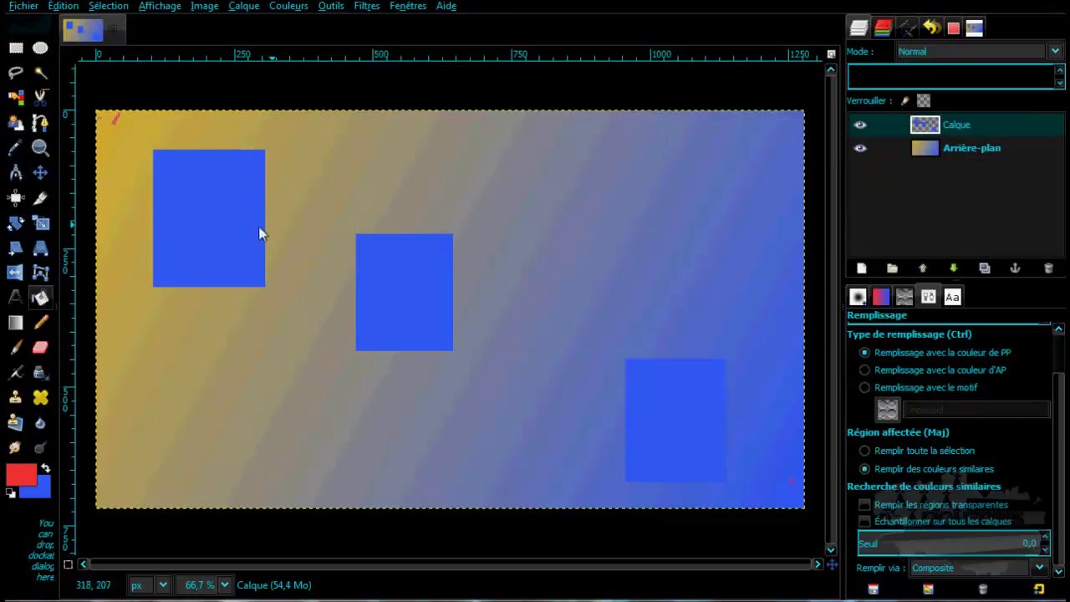
click(227, 232)
click(420, 301)
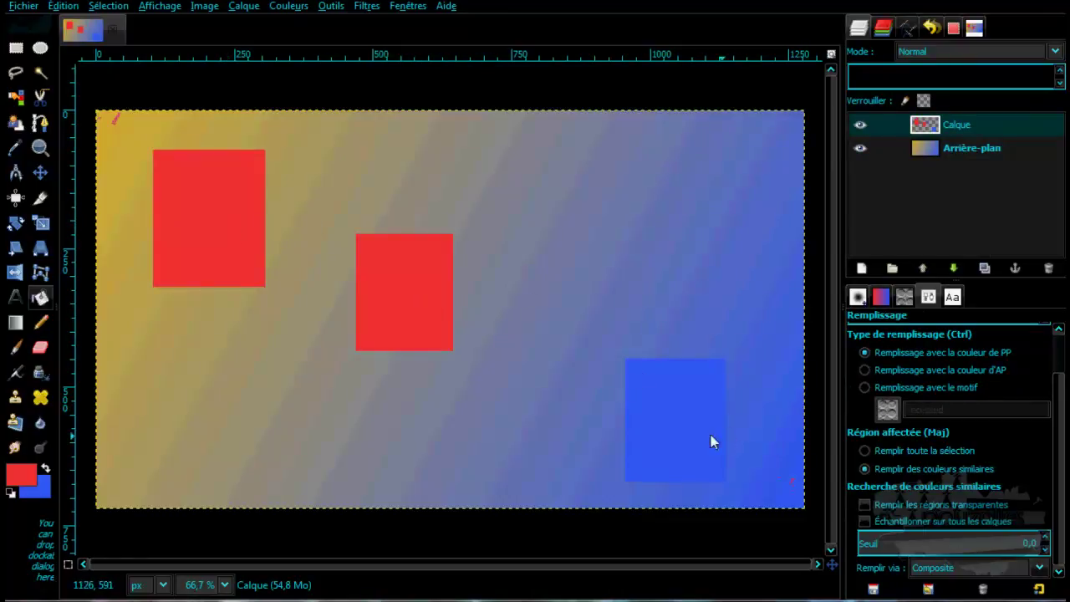
click(708, 438)
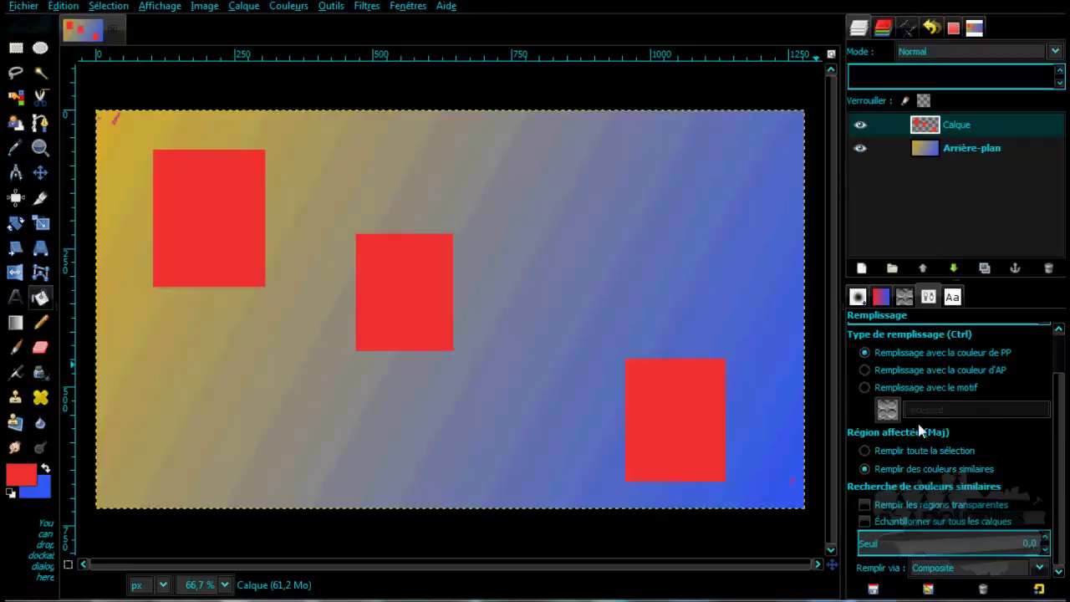
- Keep the fill on similar colours (Remplir des couleurs similaires) and enable filling of transparent regions for the rectangles layer
click(865, 452)
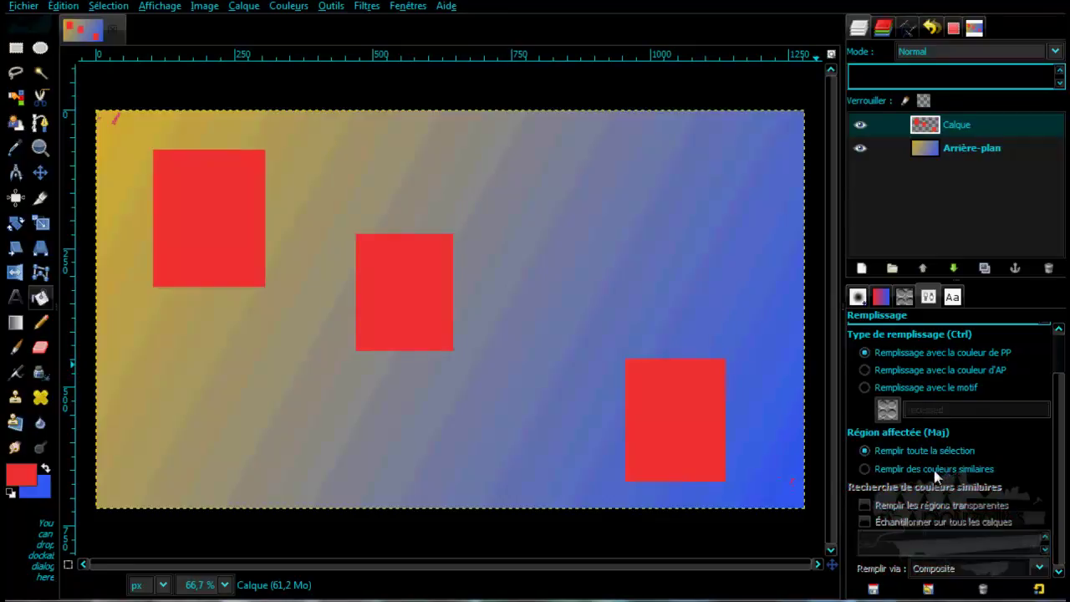
click(934, 470)
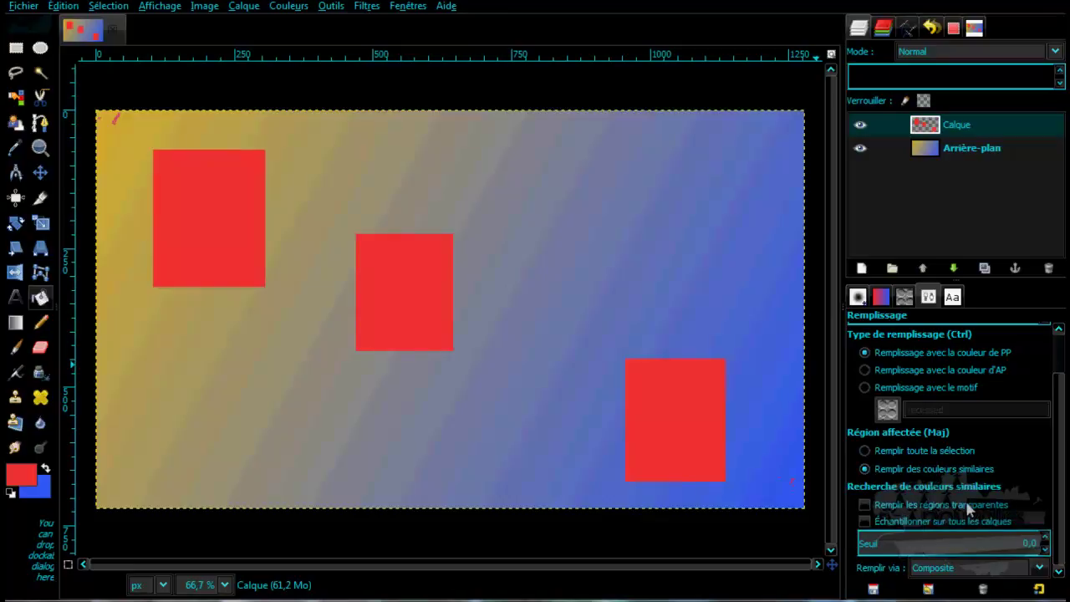
click(864, 505)
click(933, 127)
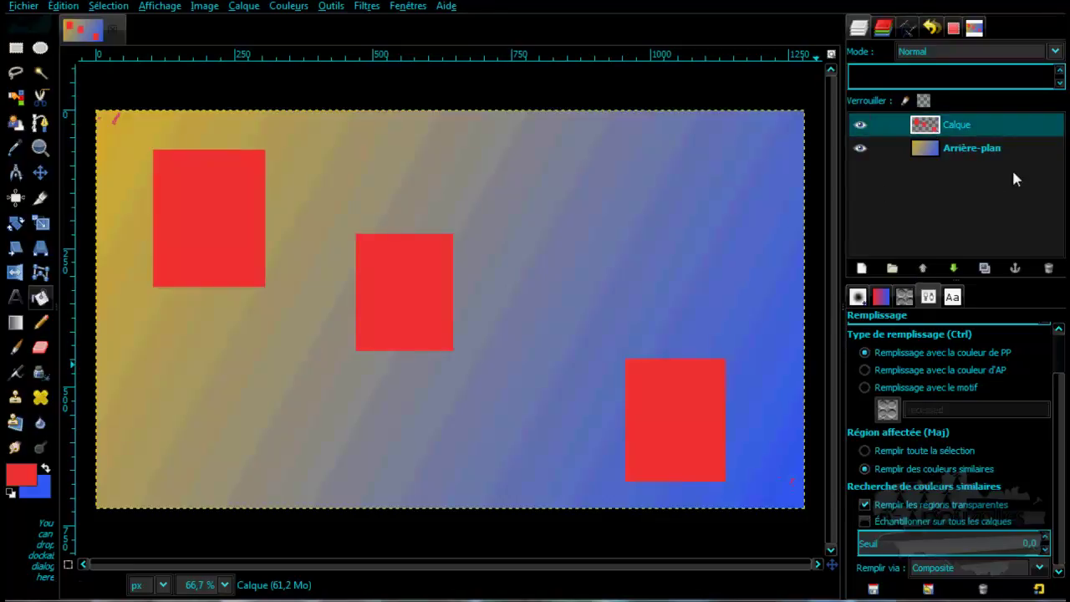
- Try filling the transparent area around the rectangles with red, and undo the fill
click(423, 178)
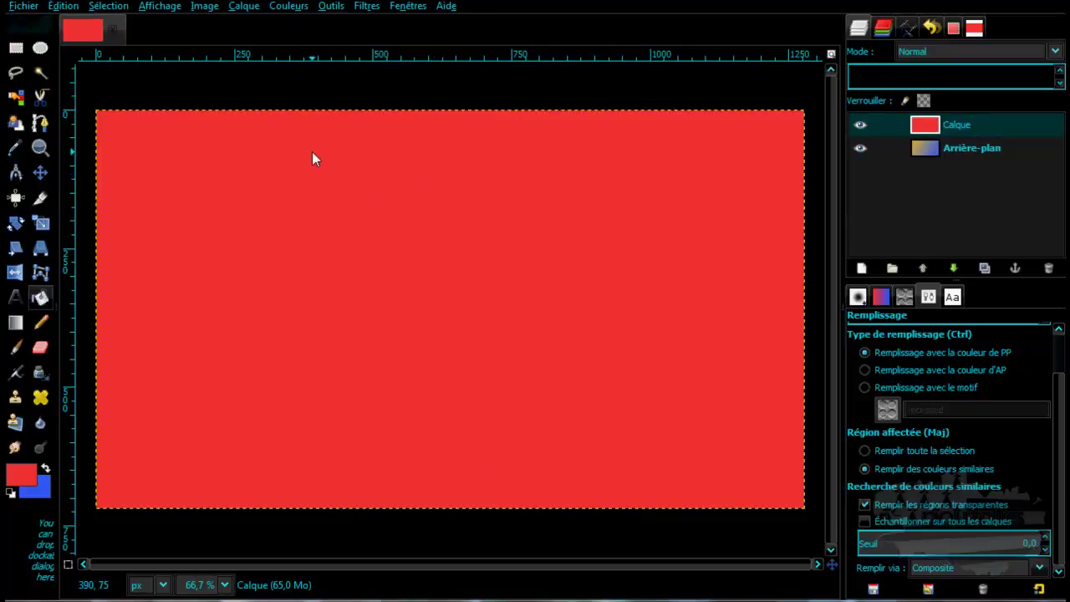
key(ctrl)
key(ctrl+z)
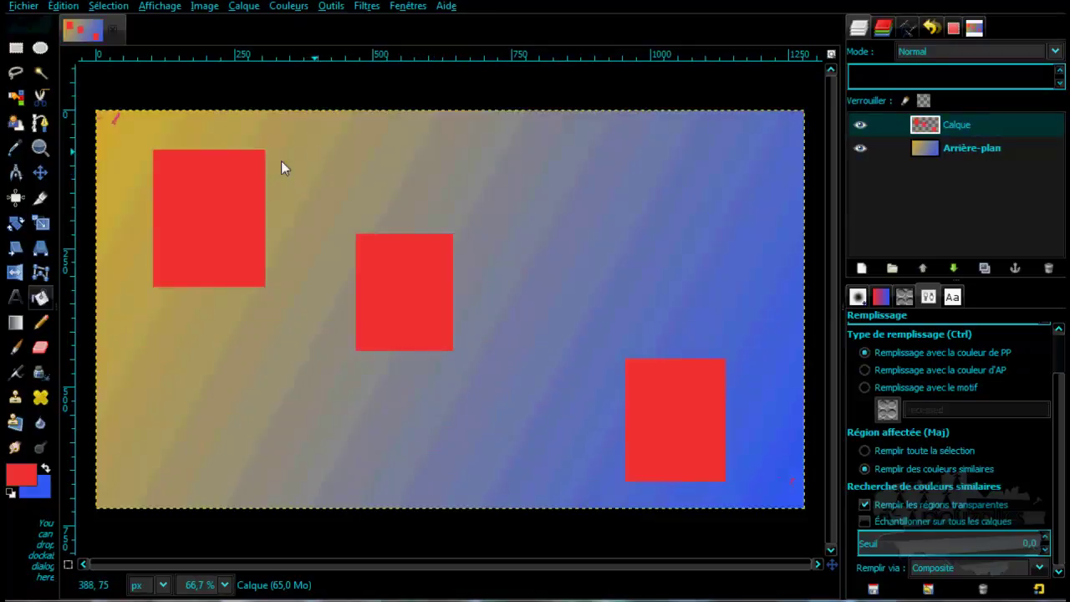
- Swap the foreground and background colours and fill the transparent area around the red rectangles with blue
click(46, 470)
click(403, 156)
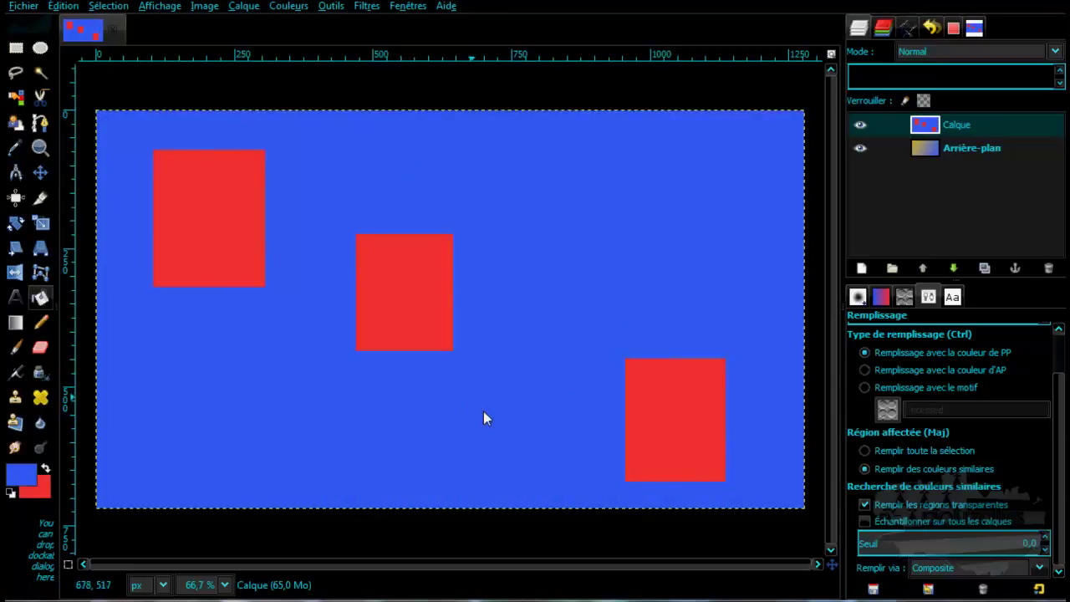
- Enable sampling on all layers (Échantillonner sur tous les calques) and add a transparent layer directly below the rectangles layer
click(865, 522)
click(862, 267)
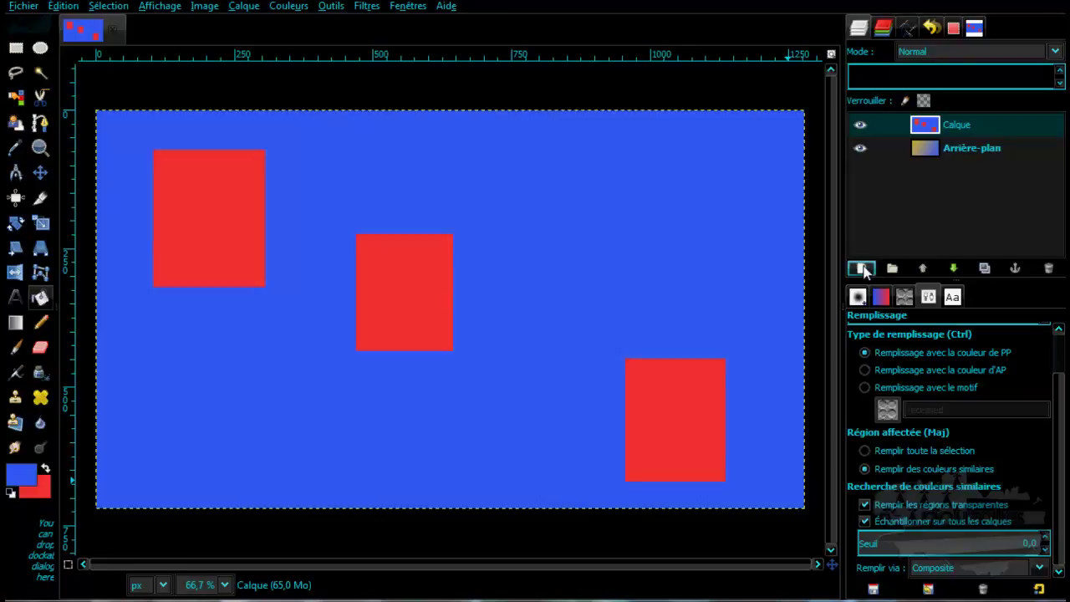
click(872, 401)
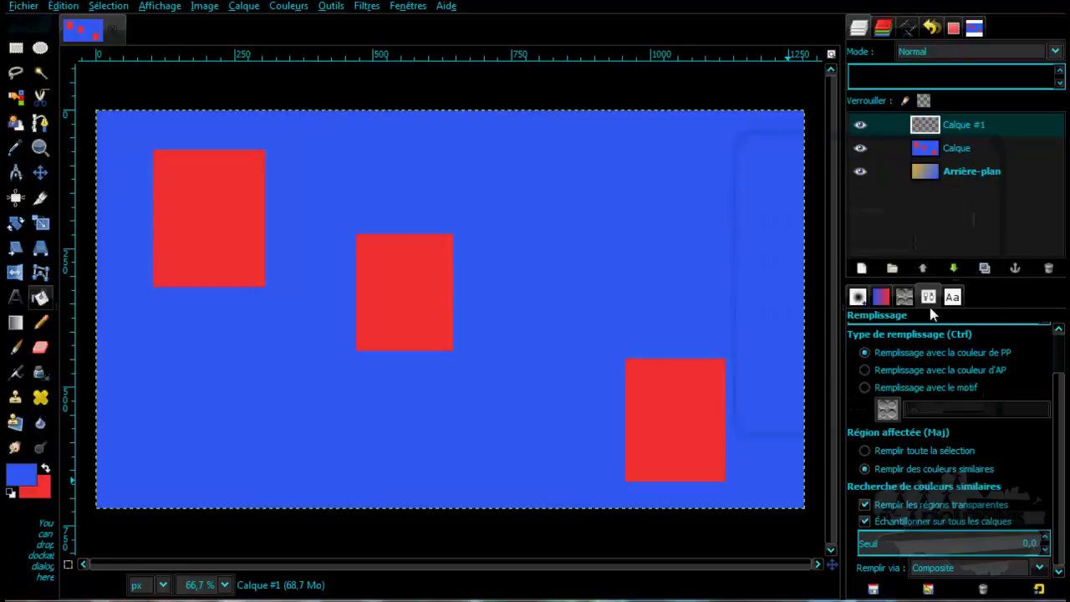
click(953, 269)
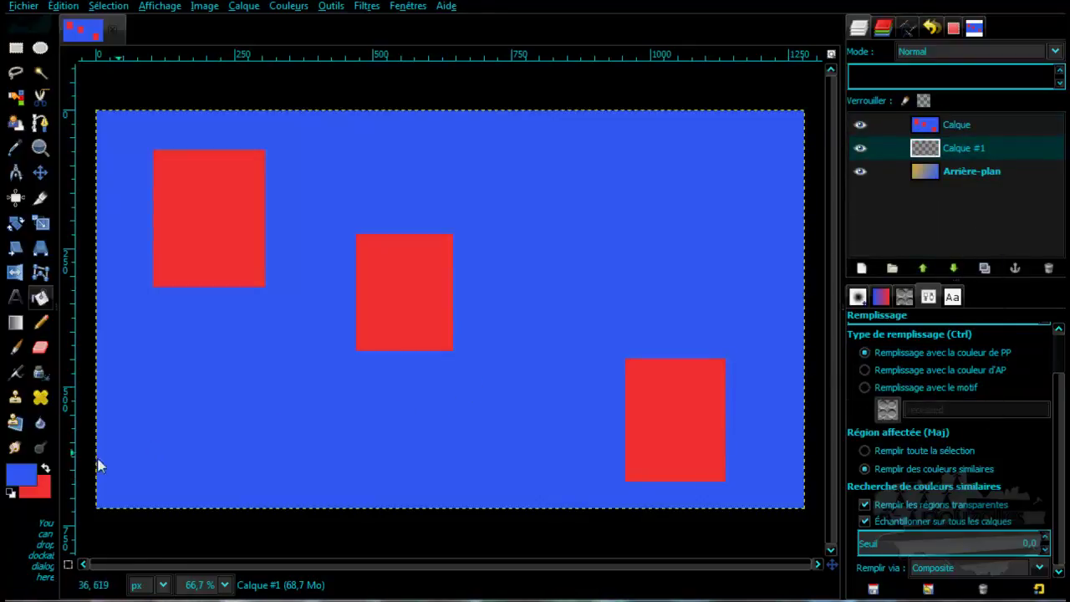
- Set the foreground colour to green (35f630), fill around the rectangles on the new layer, and check it with the upper layer briefly hidden
click(32, 474)
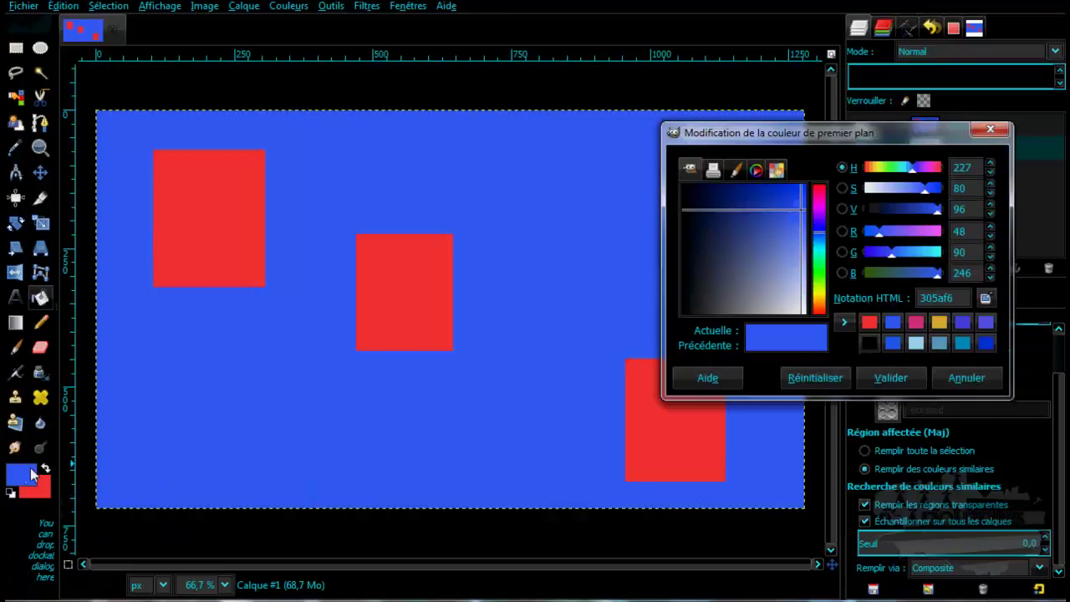
click(820, 286)
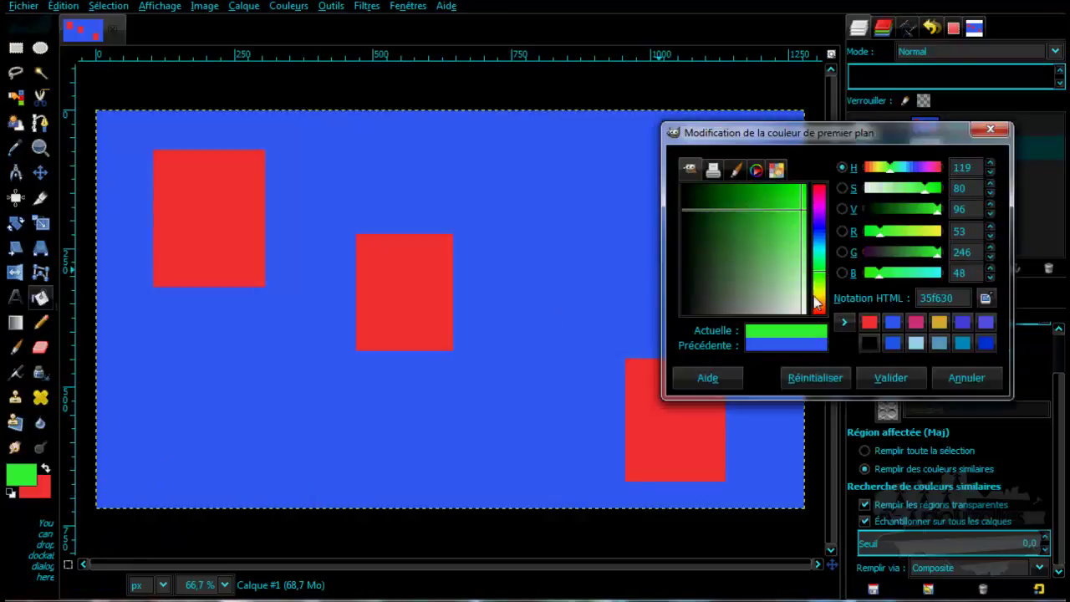
click(886, 378)
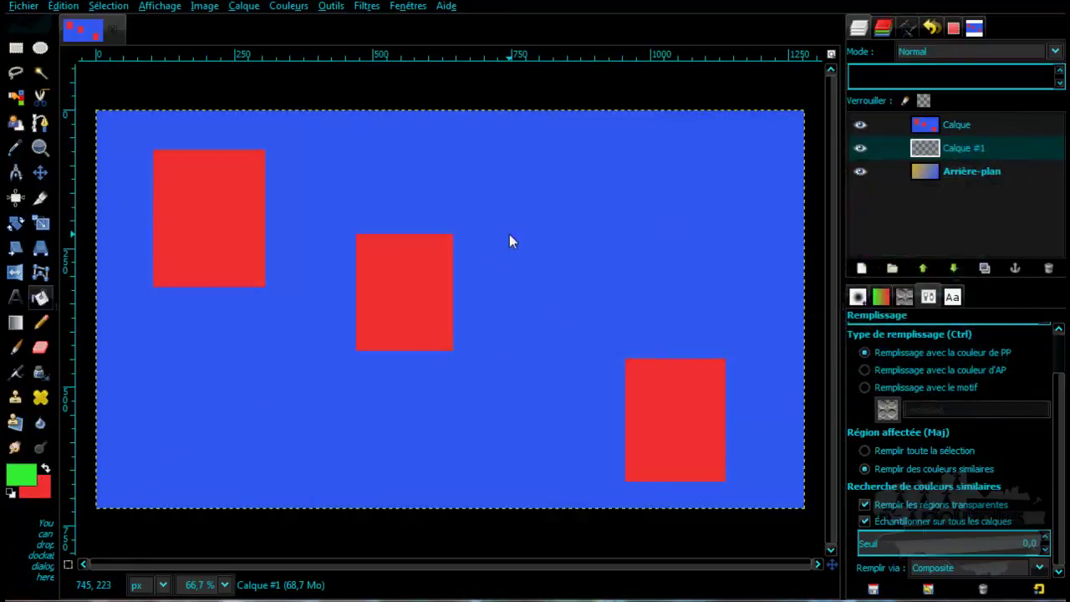
click(511, 235)
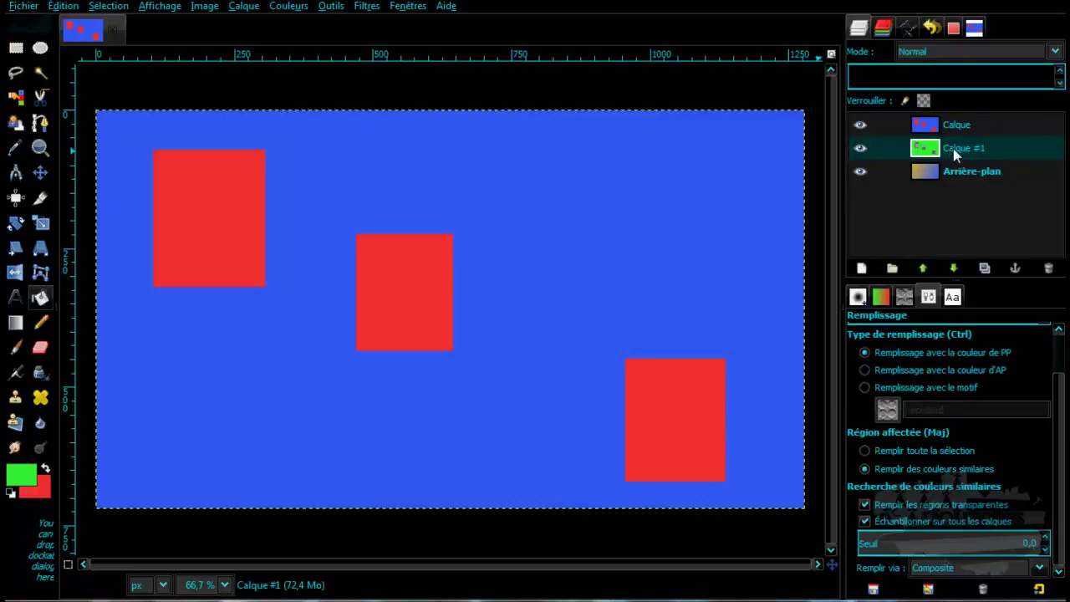
click(860, 124)
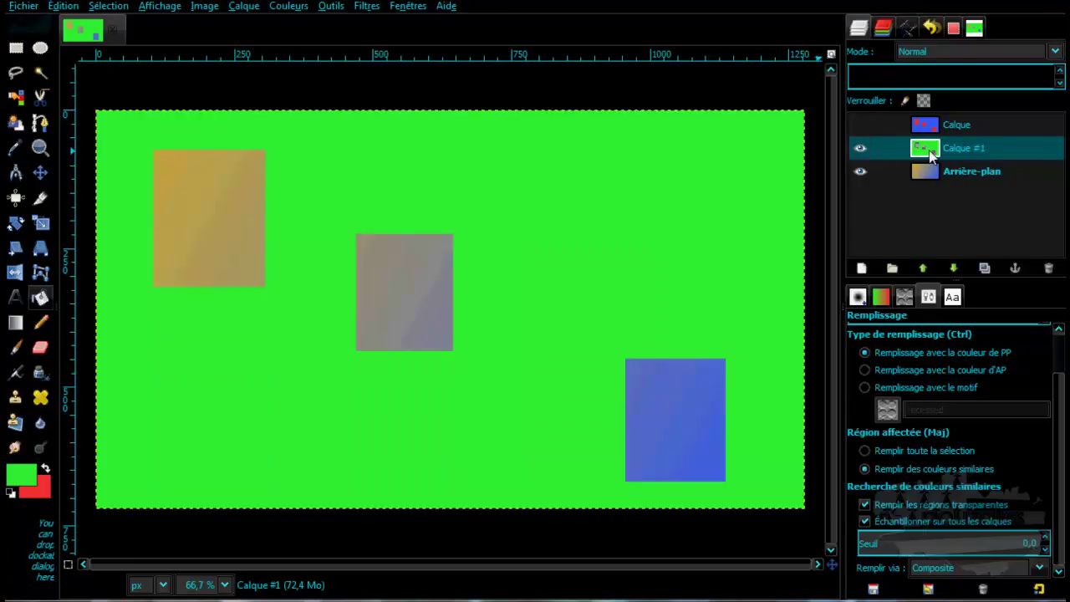
click(860, 124)
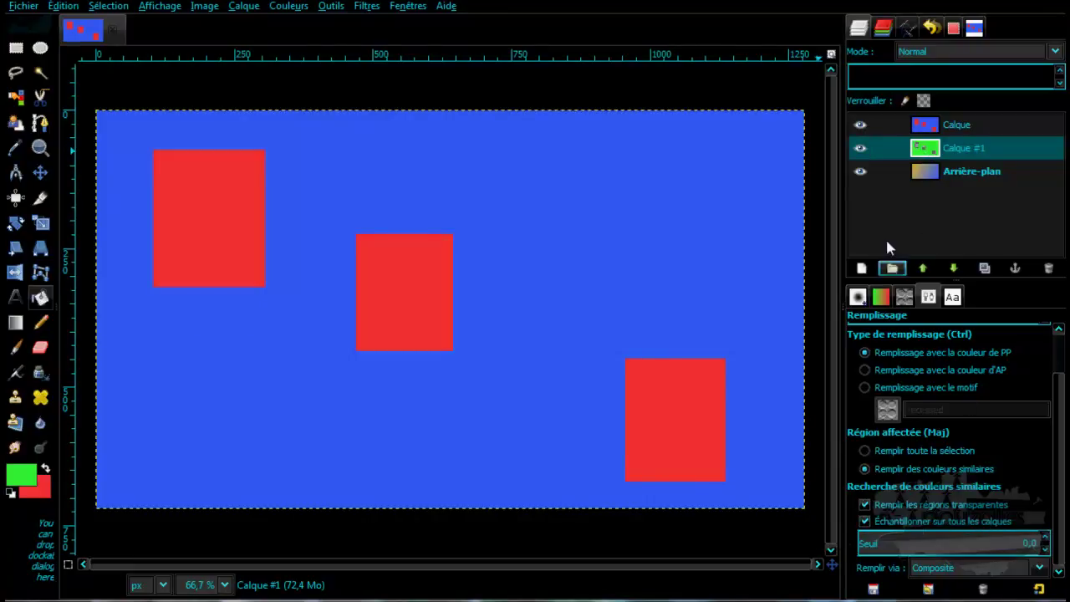
- Undo the green fill on Calque #1, try the Calque layer lower in the stack, and restore it to the top
click(985, 122)
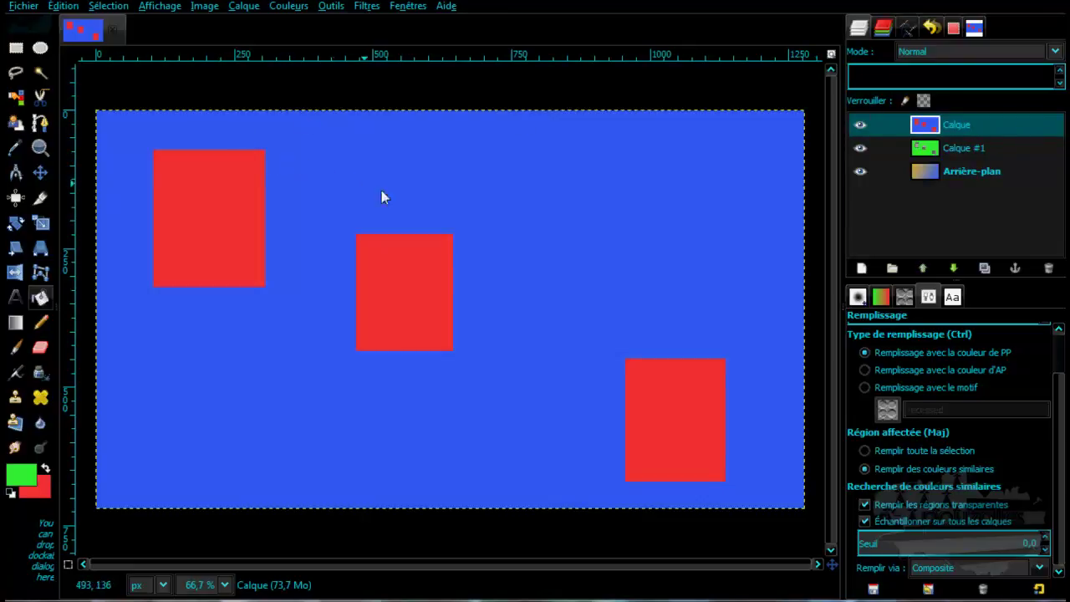
key(shift+Page_Down)
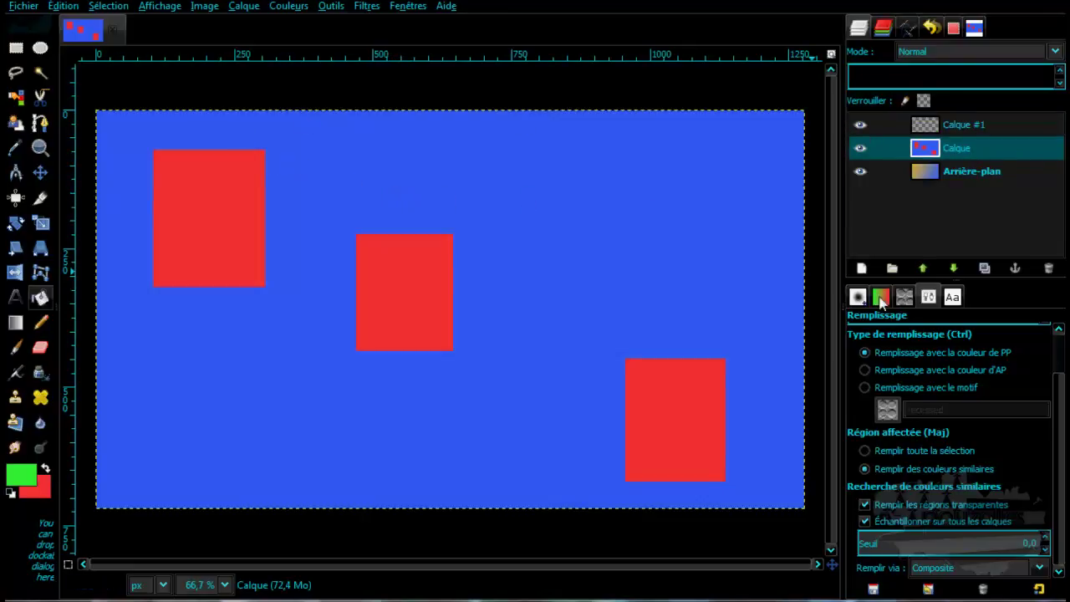
click(952, 268)
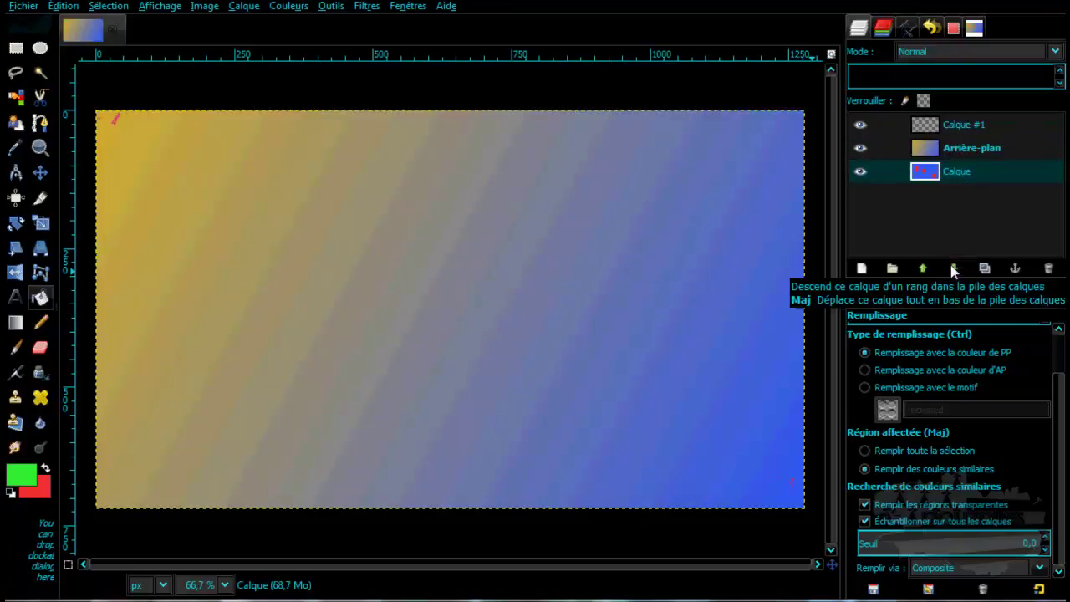
click(922, 267)
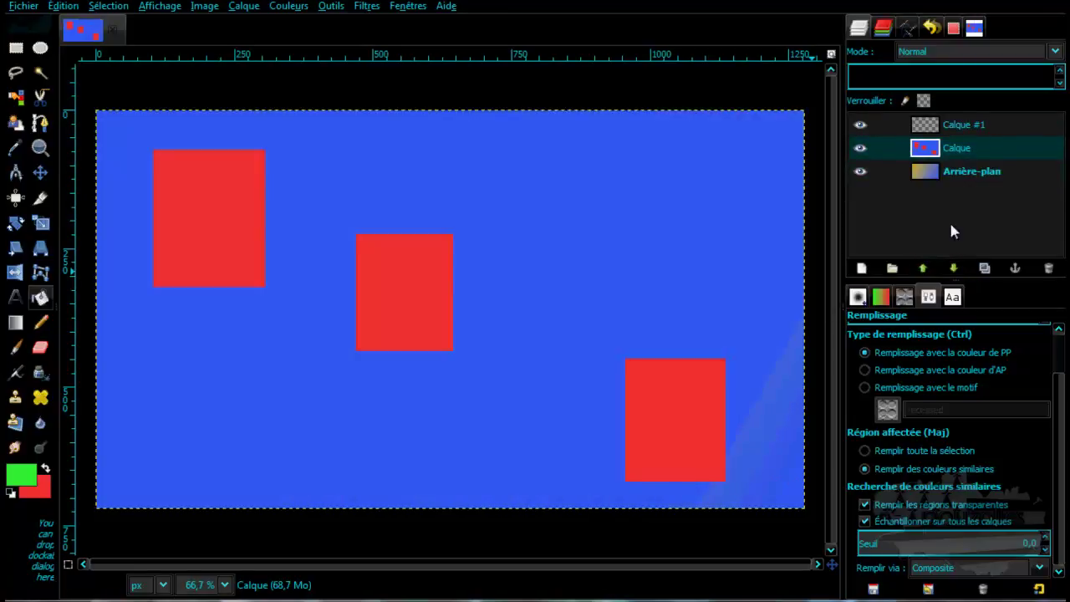
click(950, 126)
click(953, 268)
click(945, 125)
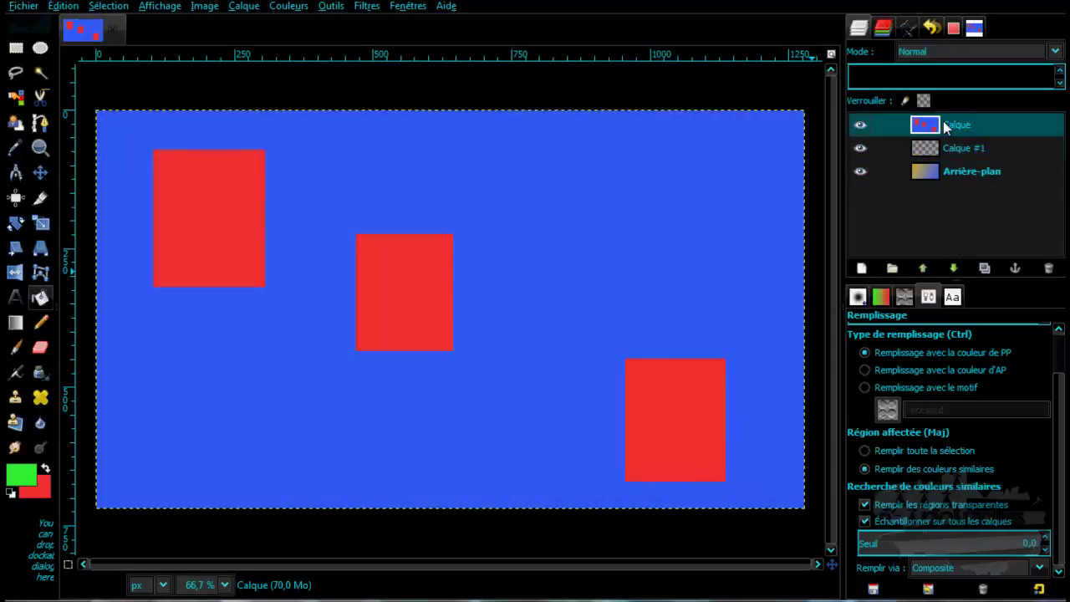
- Try green fills around the rectangles on both Calque and Calque #1, undo them, and reselect Calque
click(627, 244)
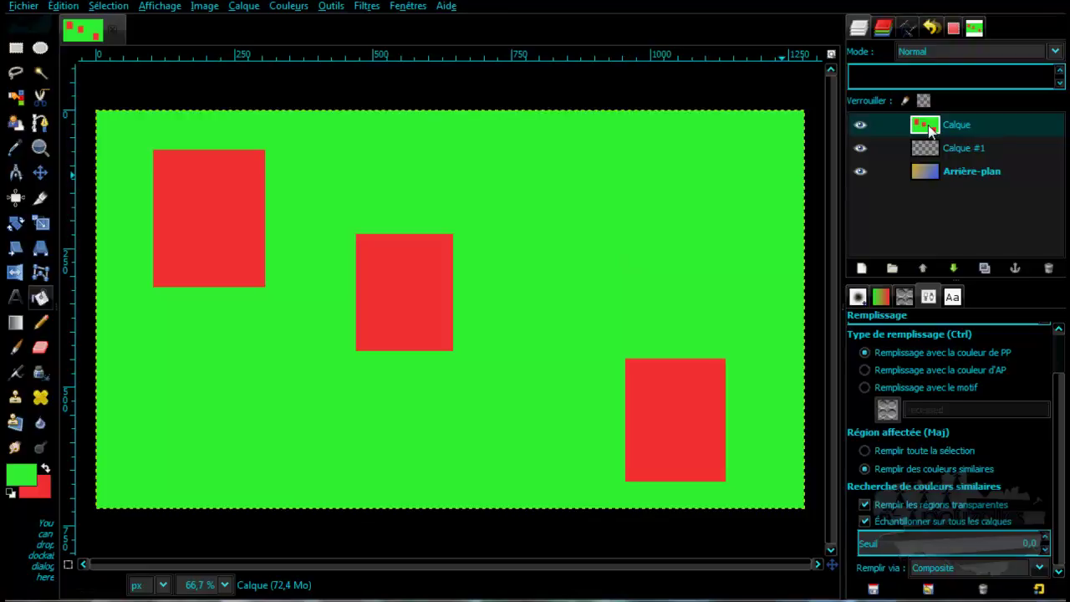
click(934, 150)
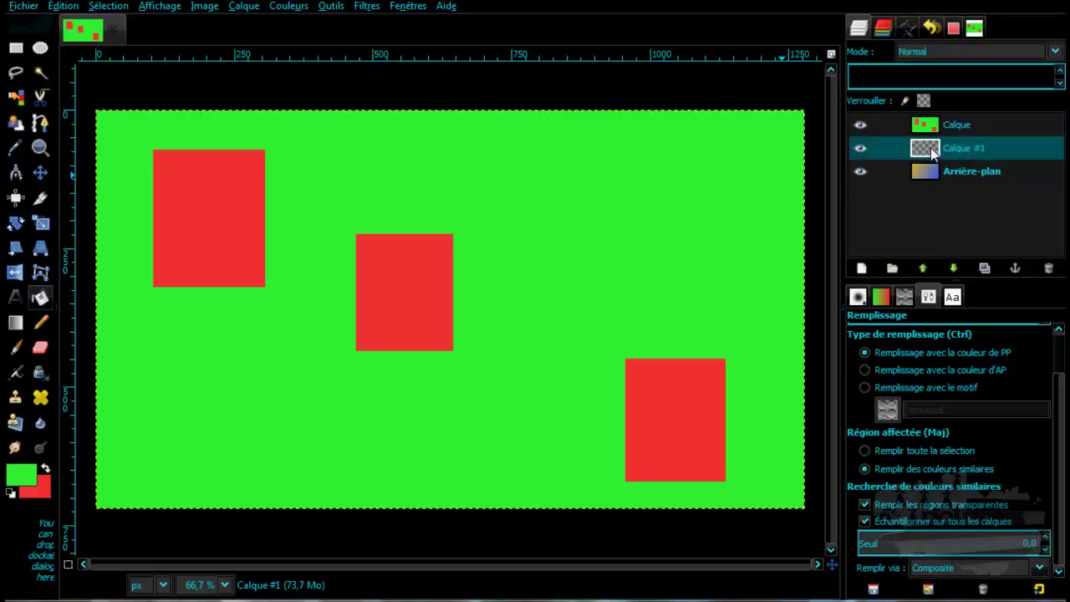
click(600, 244)
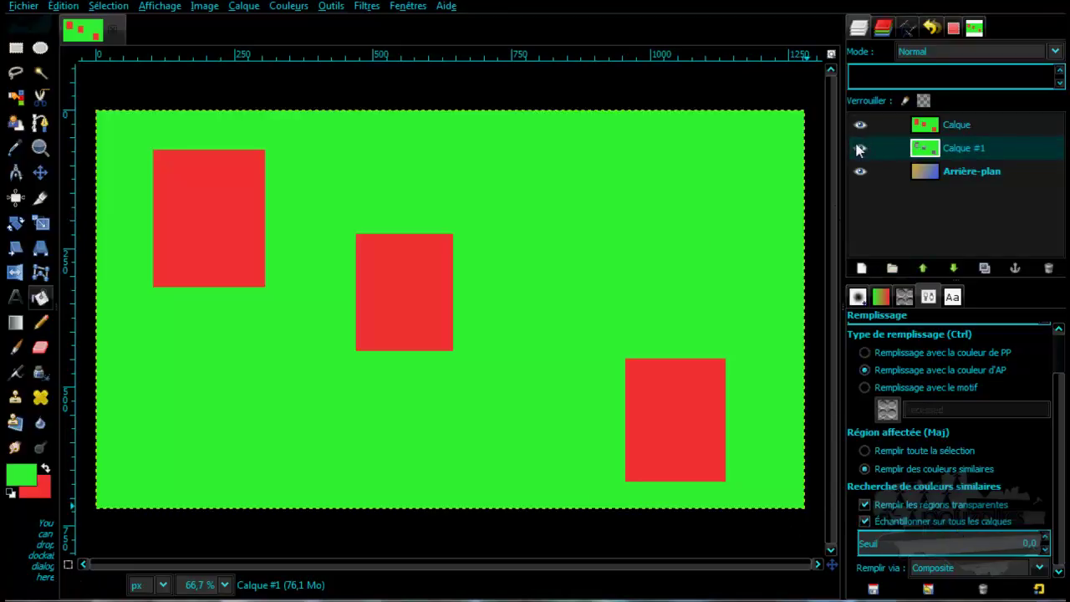
key(ctrl+z)
click(951, 124)
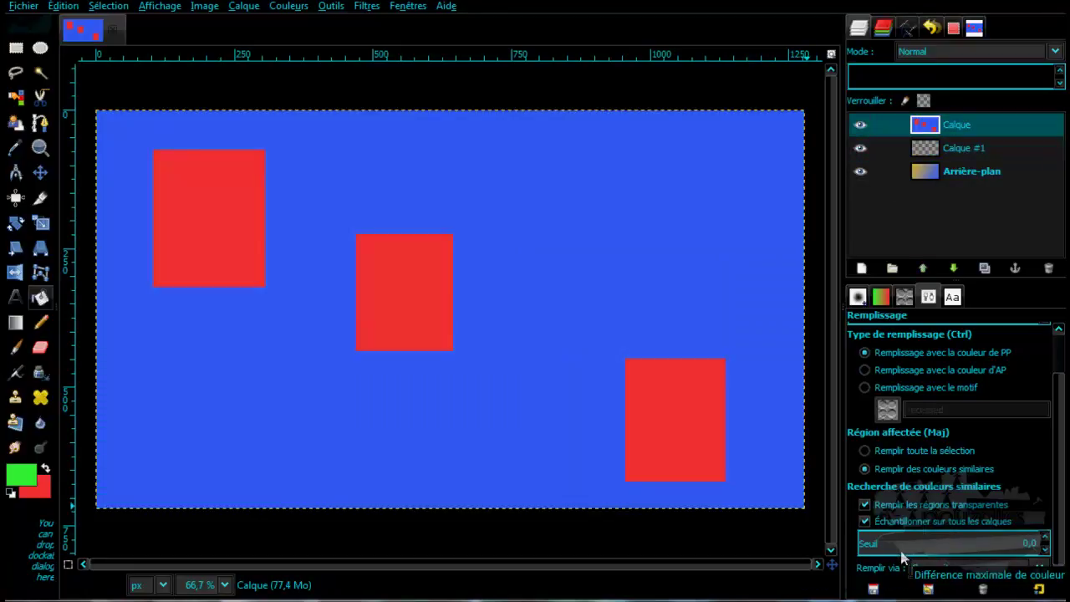
- Raise the fill threshold (Seuil) to 158.6, try a green fill on the blue area of Calque, and undo it
drag(894, 544, 980, 536)
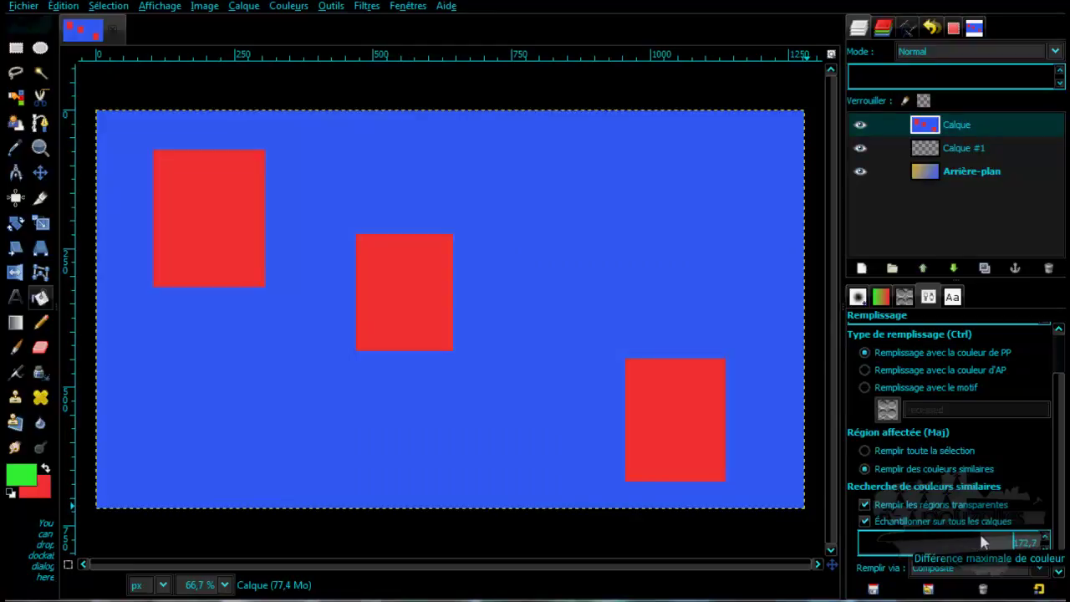
click(593, 182)
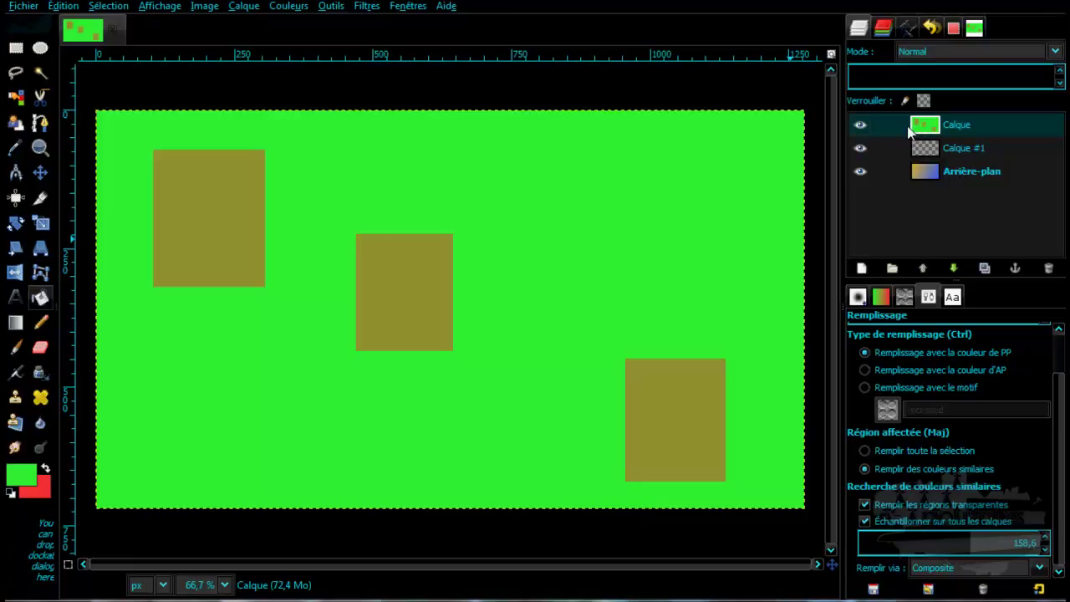
key(ctrl+z)
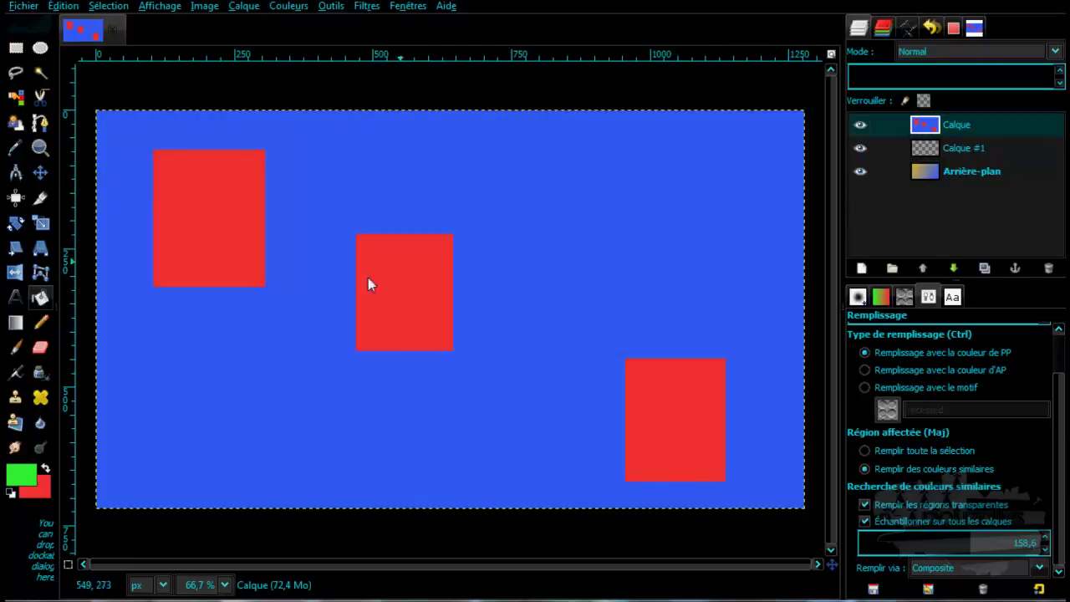
- Try a green fill on Calque's blue area, undo it, and fill the layer green with the threshold (Seuil) raised to 197.4
click(537, 174)
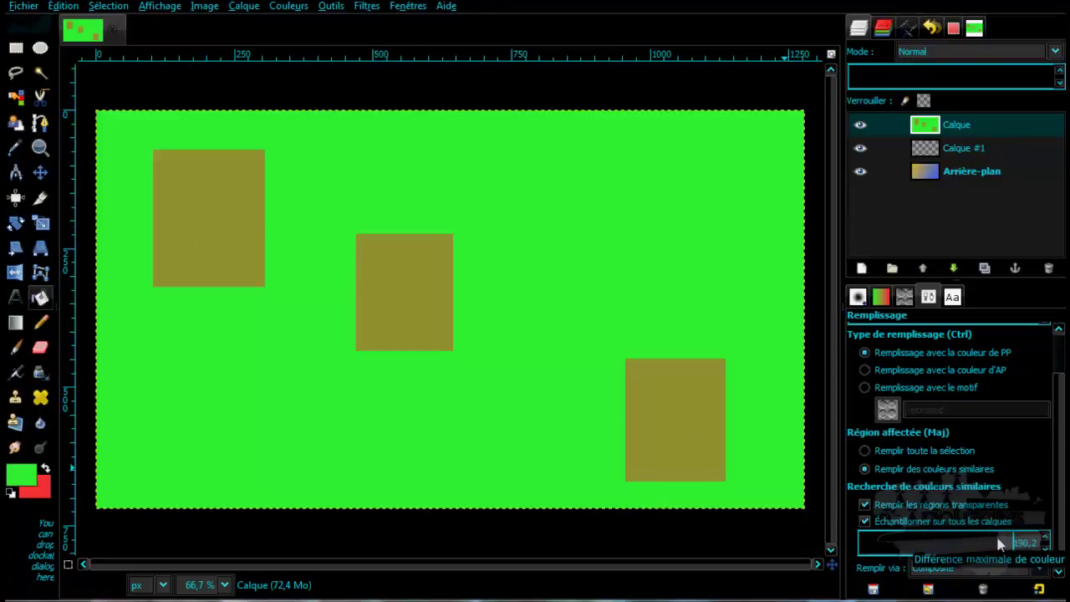
click(999, 535)
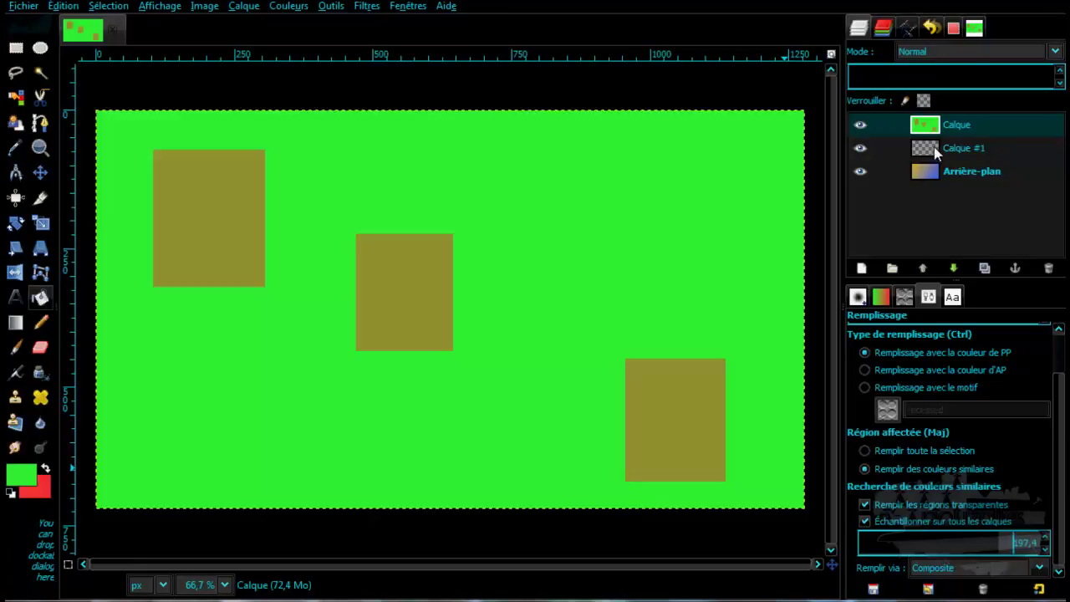
key(ctrl+z)
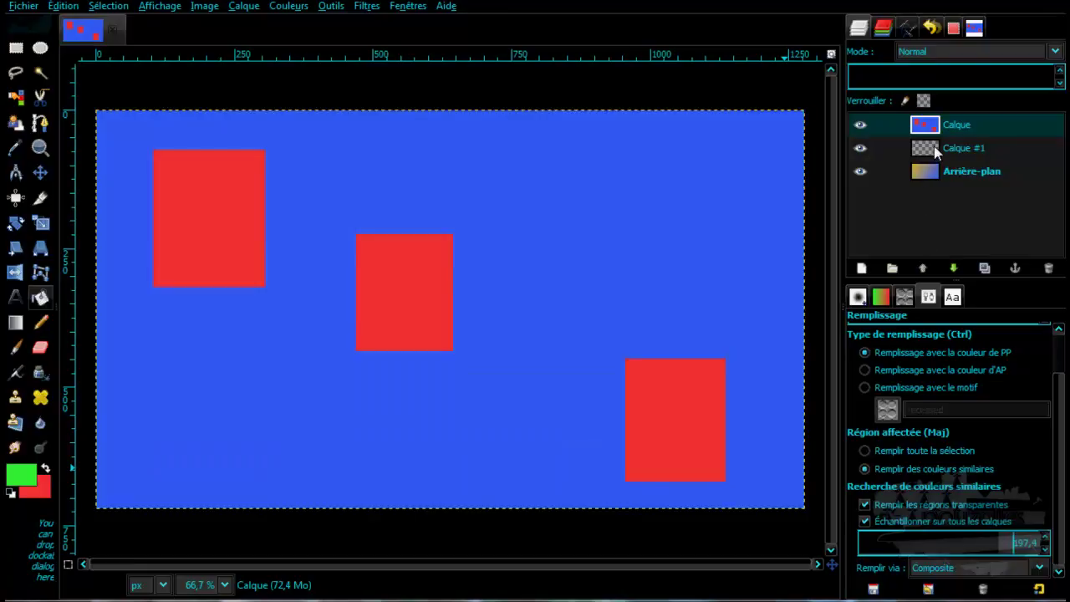
click(420, 288)
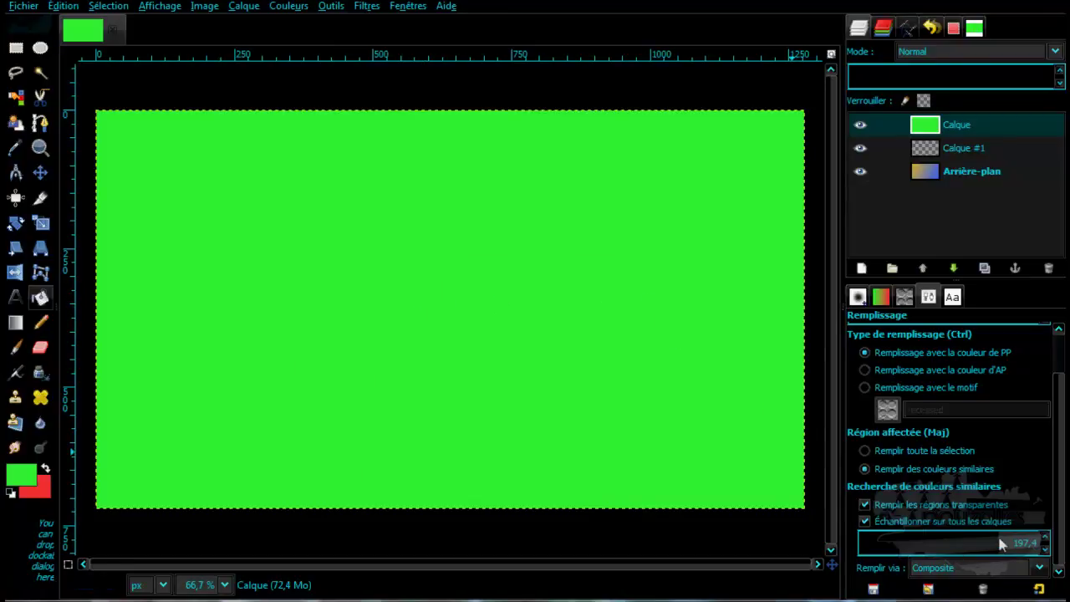
- Reset the fill threshold to 0, disable sampling across all layers, and set the affected region to the whole selection
drag(1001, 544, 832, 547)
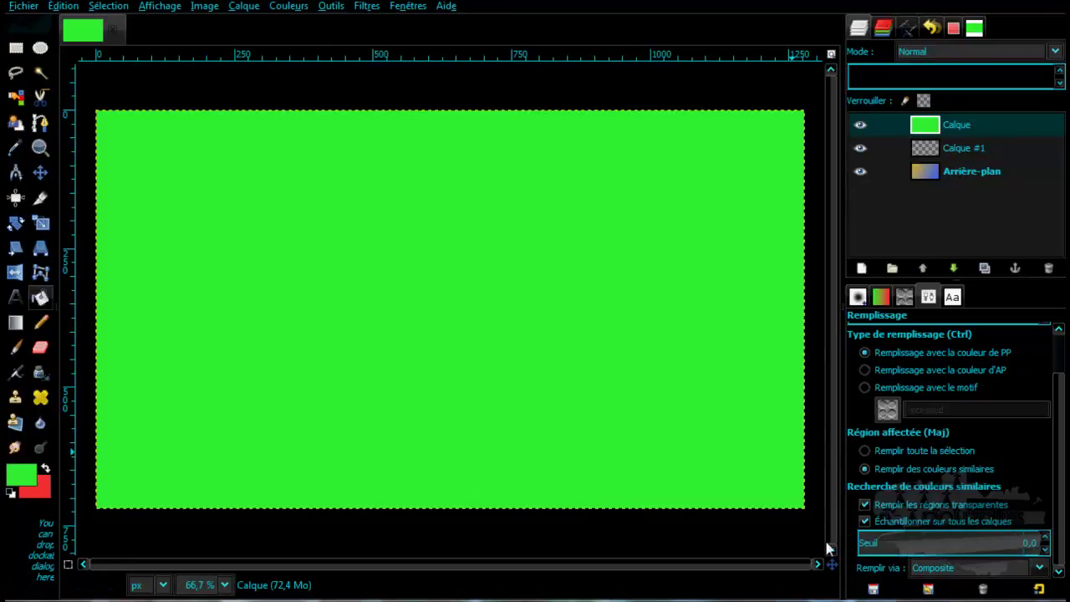
click(864, 521)
click(866, 451)
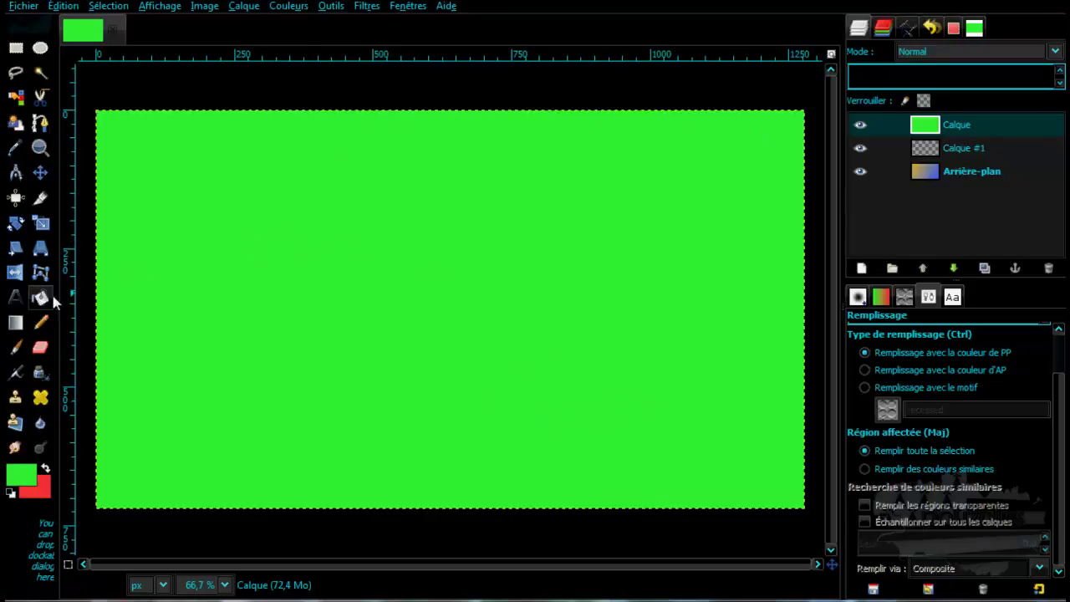
- Activate the Gradient tool and browse the list of available gradients
click(17, 324)
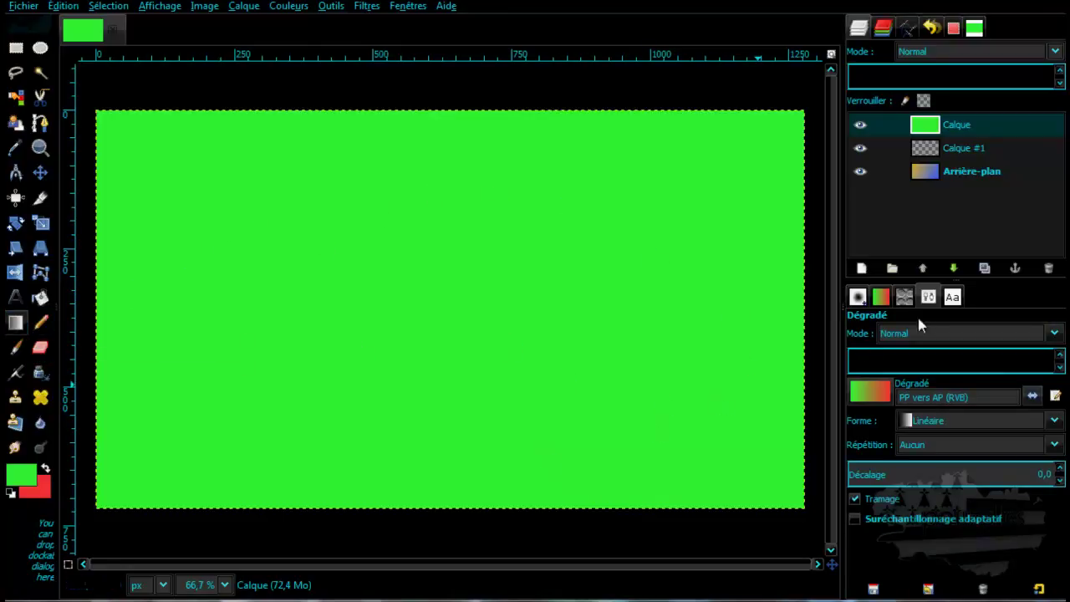
click(881, 299)
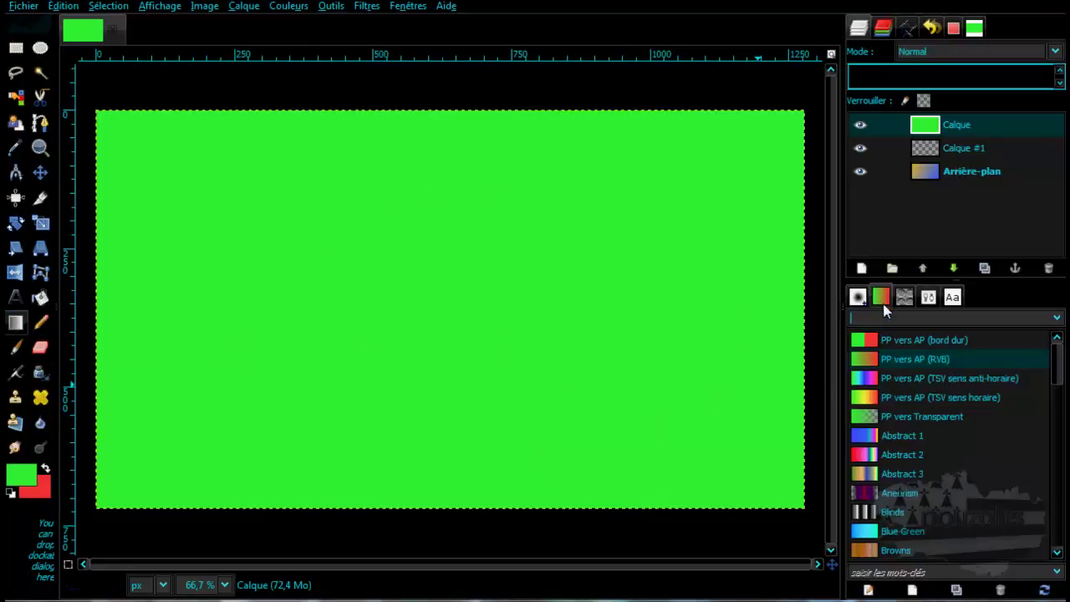
scroll(940, 435, down, 2)
scroll(943, 431, up, 2)
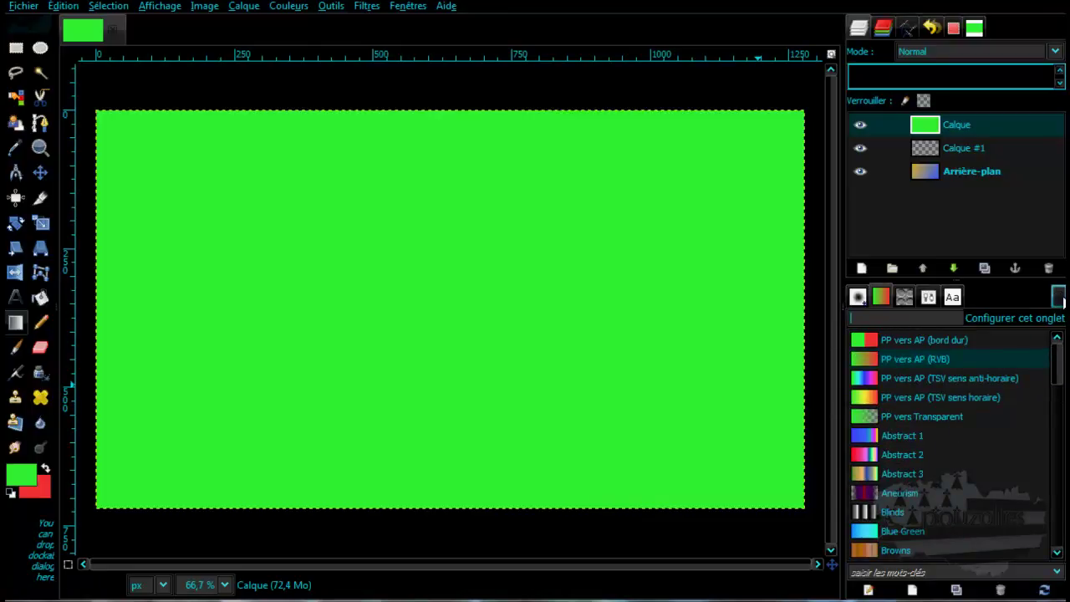
- Examine the gradient tab's configuration options, including the tabs that can be added
click(1058, 297)
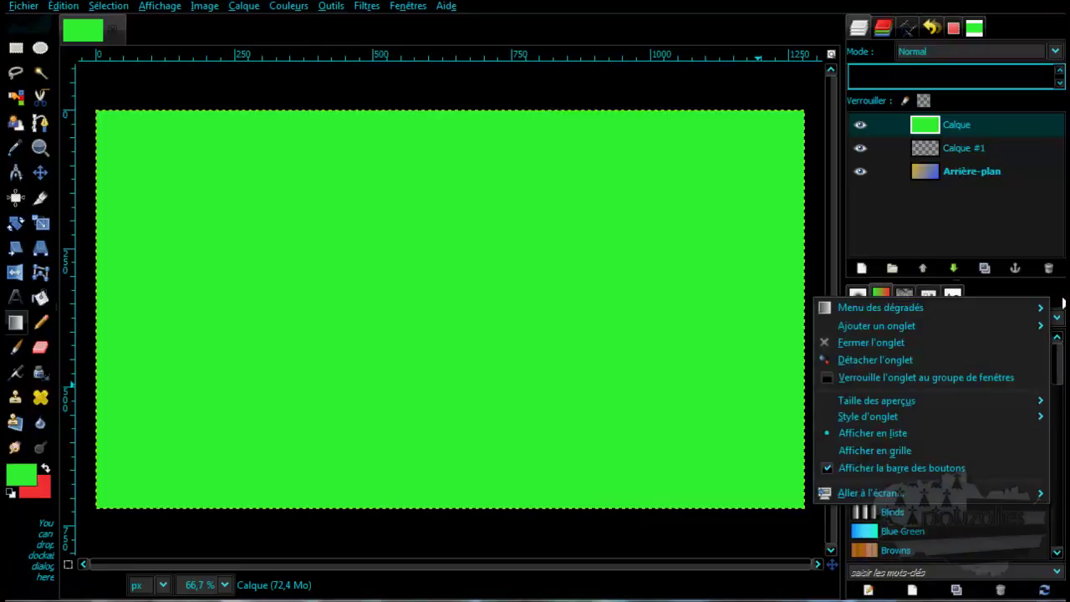
mouse_move(918, 330)
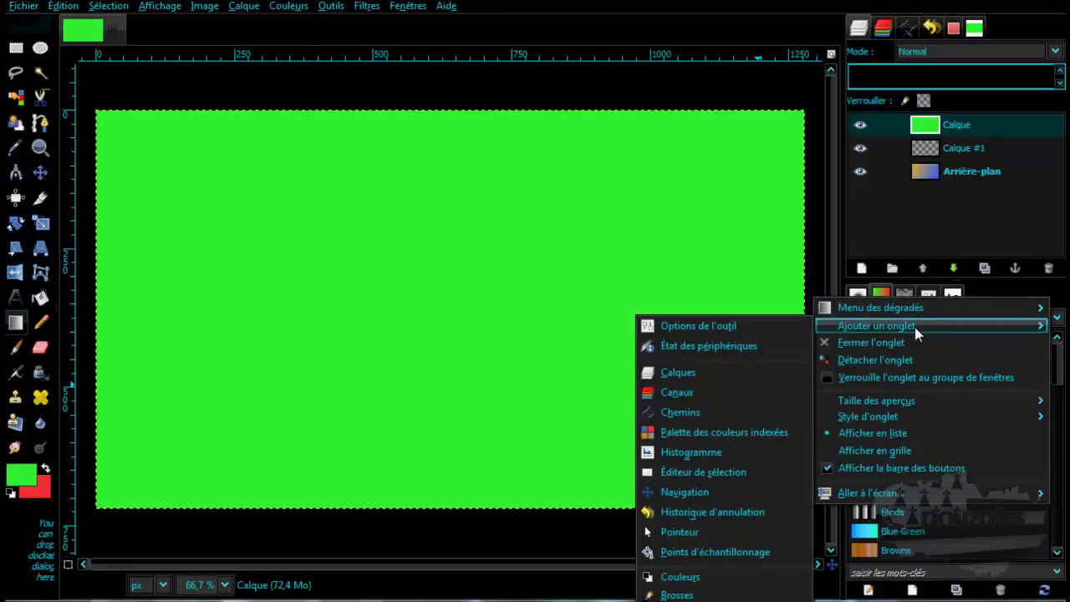
mouse_move(828, 326)
mouse_move(878, 307)
click(1025, 291)
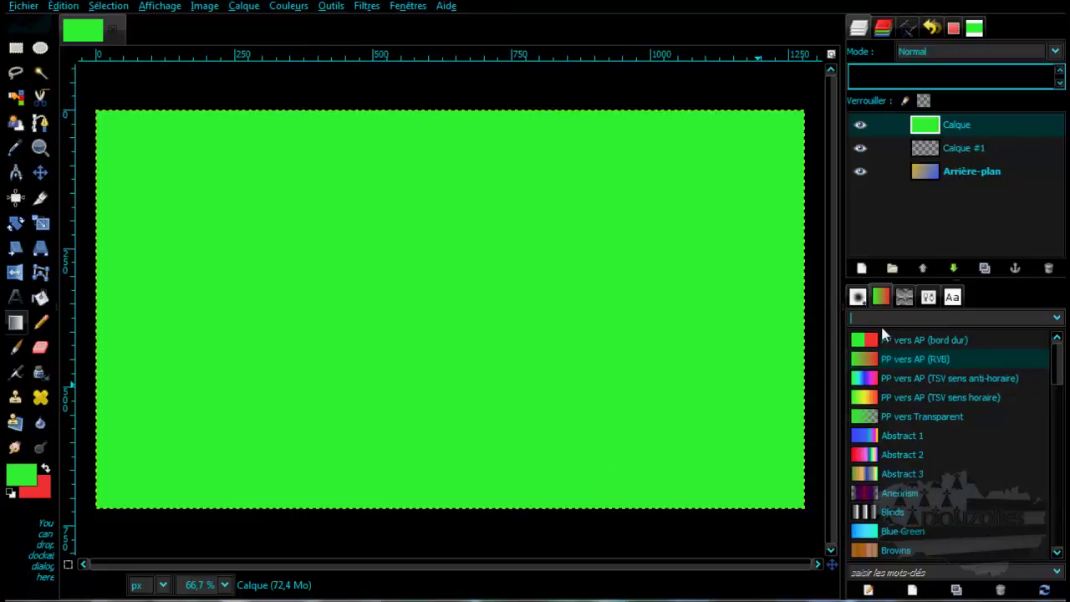
- Apply the Caribbean Blues gradient to Calque diagonally, horizontally, and finally vertically from the upper edge to the lower edge
scroll(901, 426, down, 1)
scroll(901, 428, down, 5)
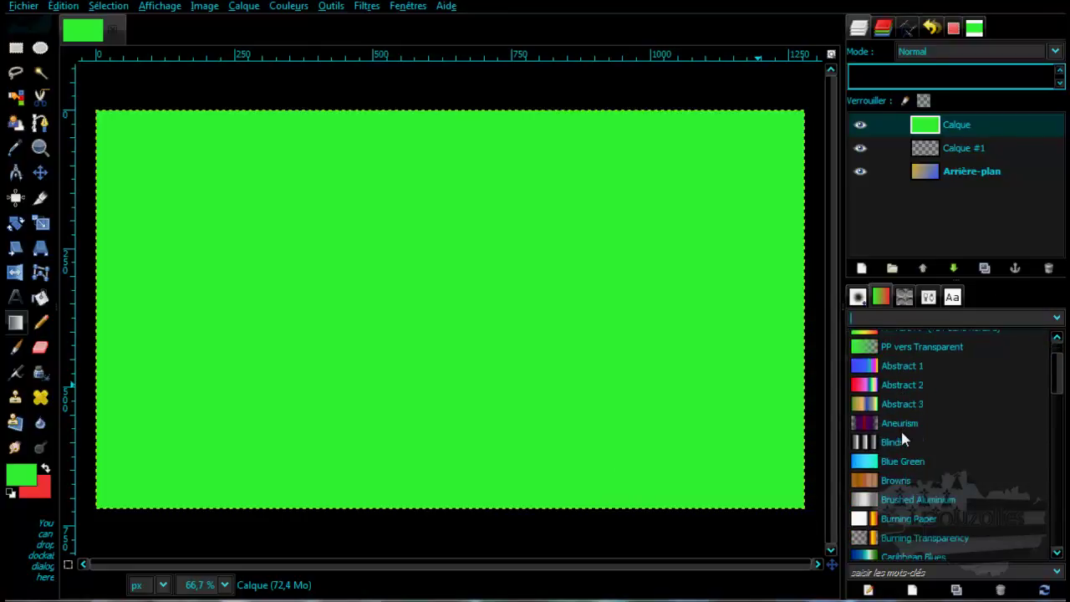
click(868, 417)
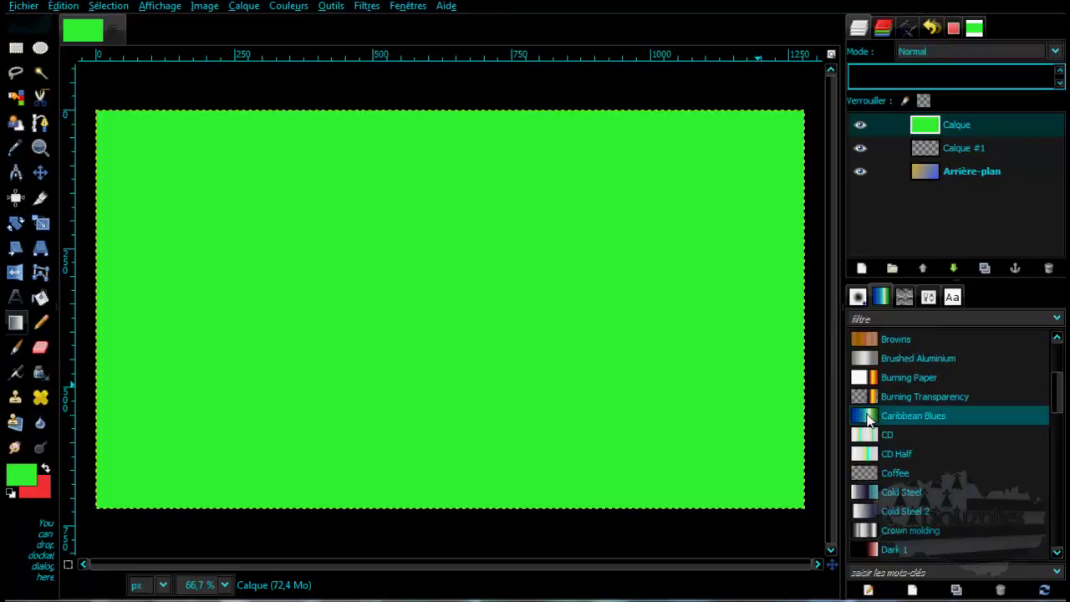
drag(102, 114, 804, 512)
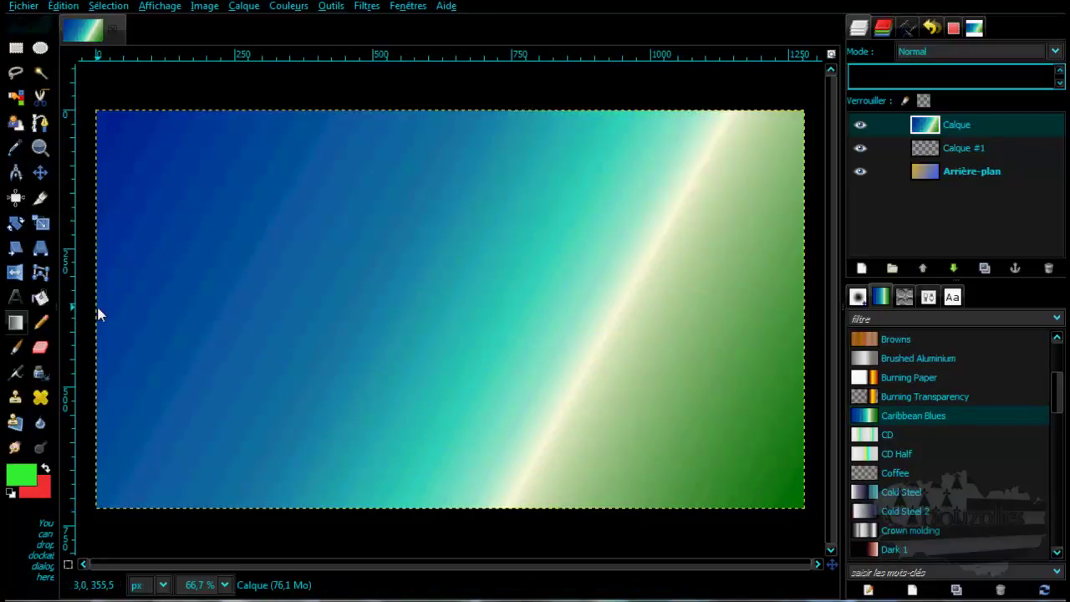
drag(98, 311, 816, 316)
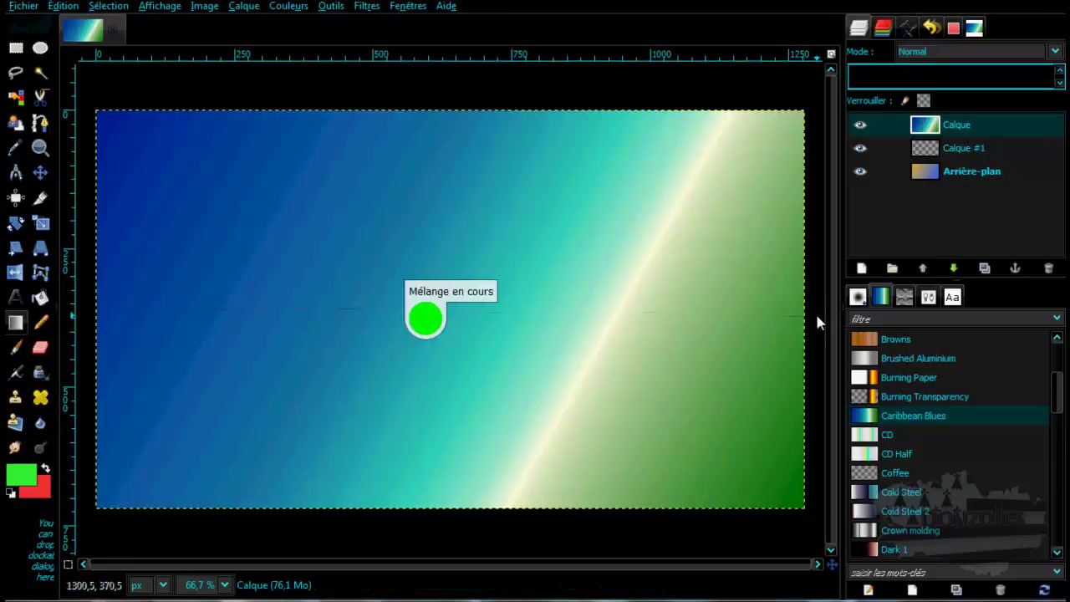
drag(448, 125, 444, 512)
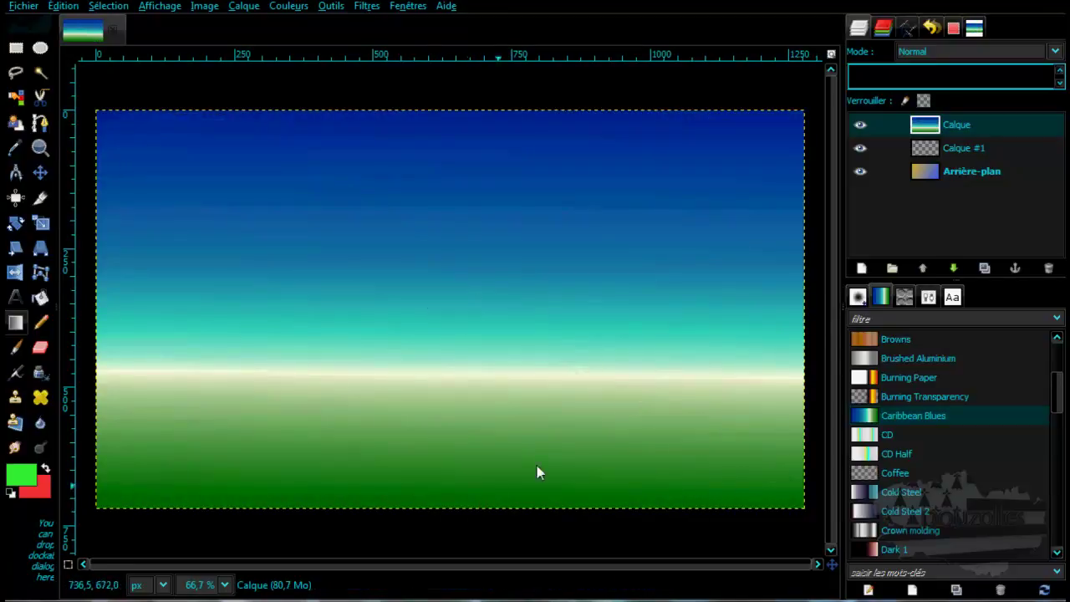
- Set the gradient mode to Multiplier and apply the Deep Sea gradient diagonally from Calque's upper-left corner towards its lower-right corner
click(928, 299)
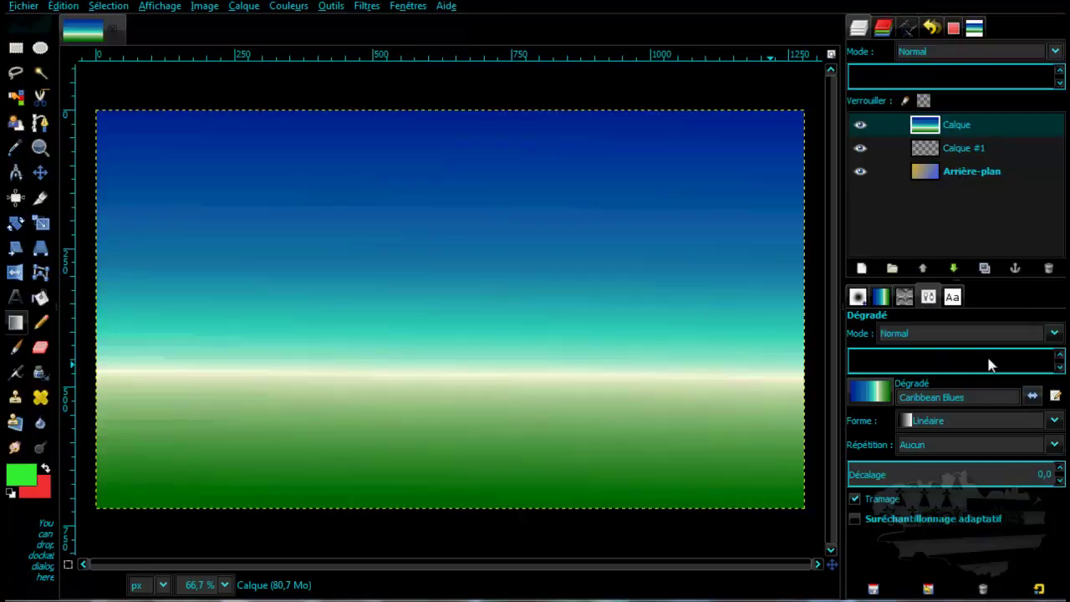
click(1056, 332)
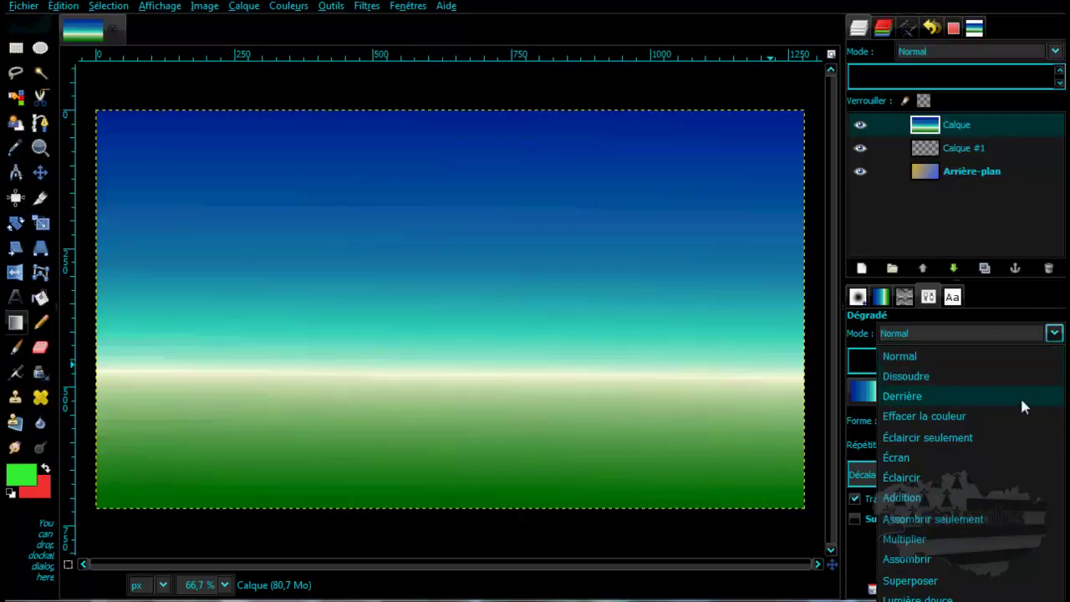
click(1006, 540)
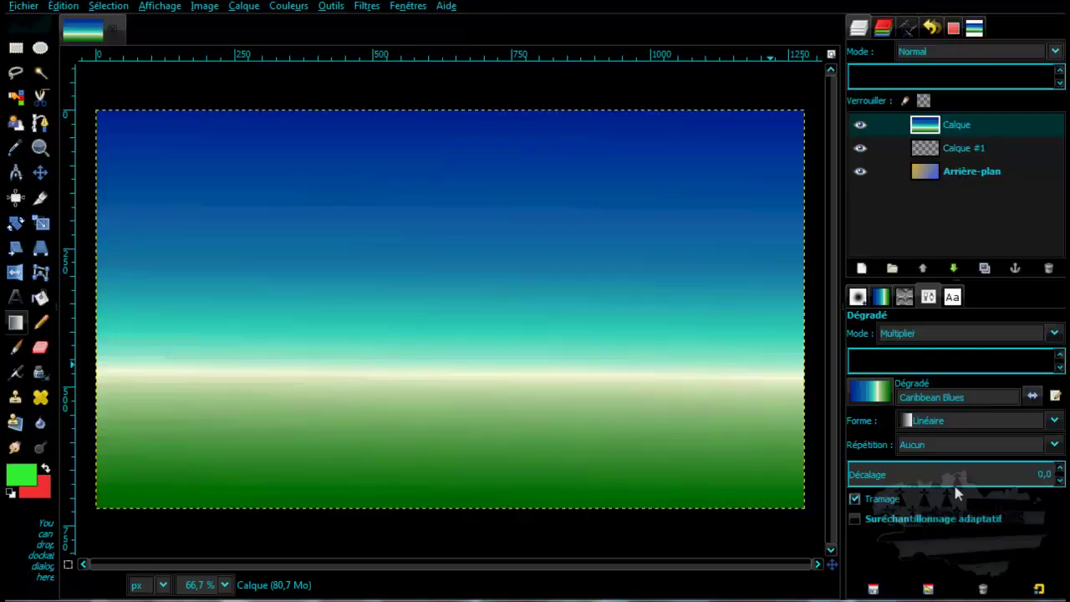
click(871, 398)
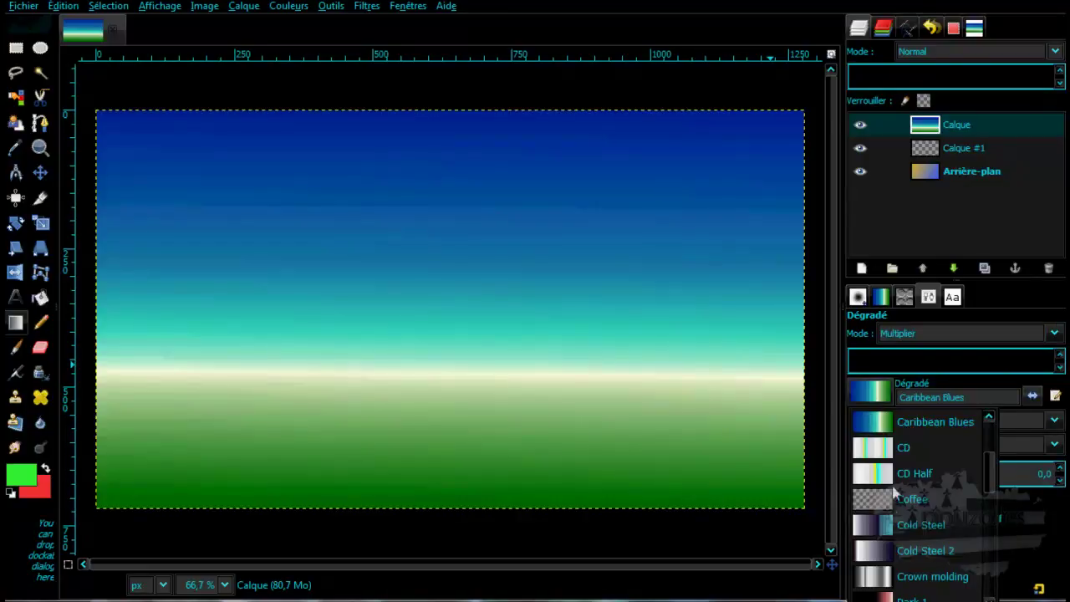
scroll(889, 524, down, 4)
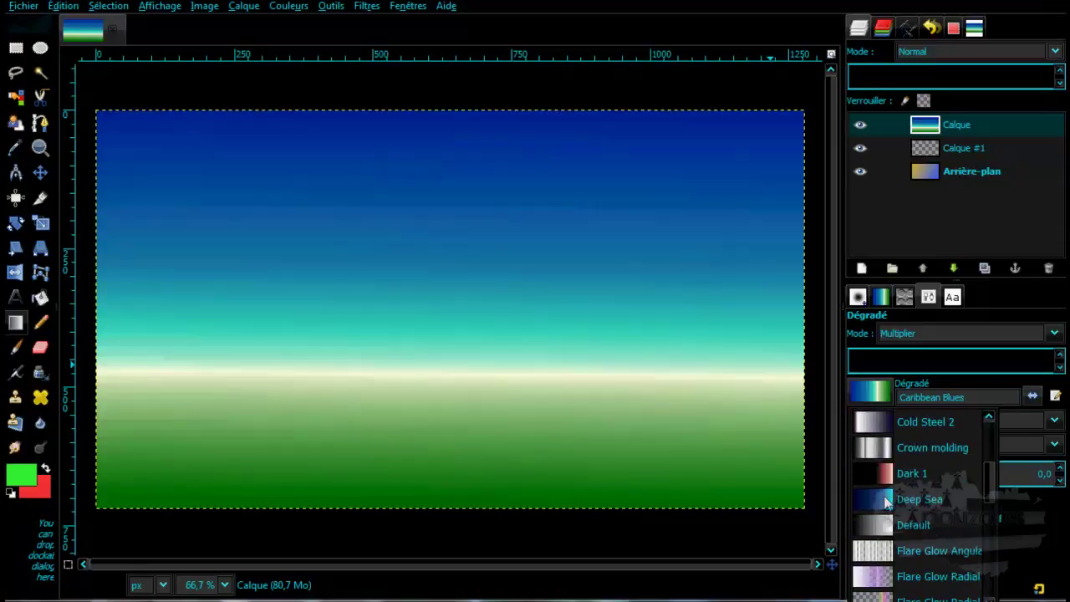
click(886, 500)
drag(107, 127, 270, 260)
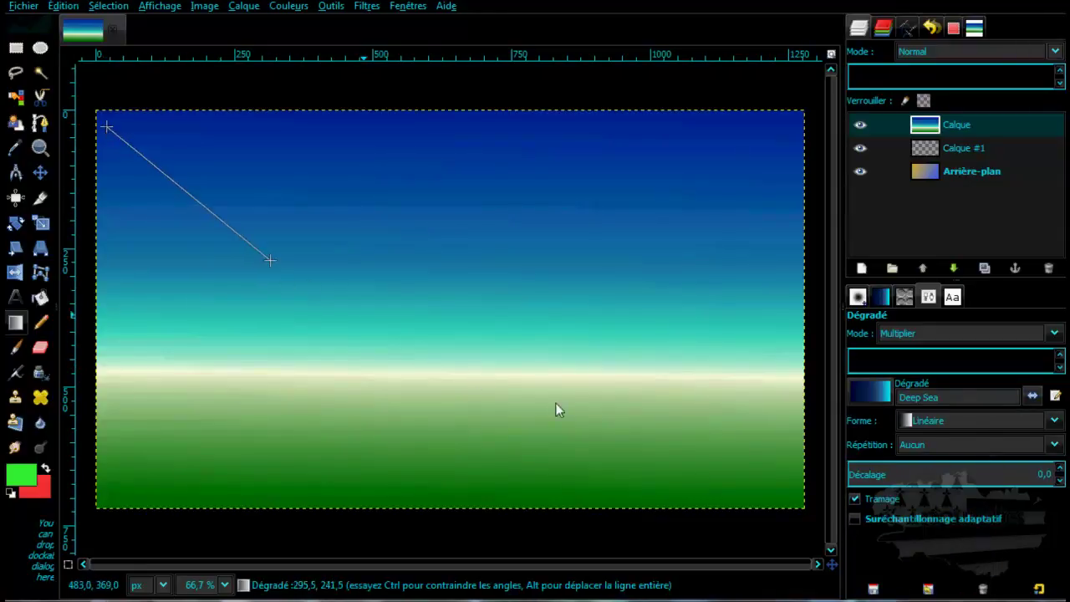
drag(556, 410, 769, 477)
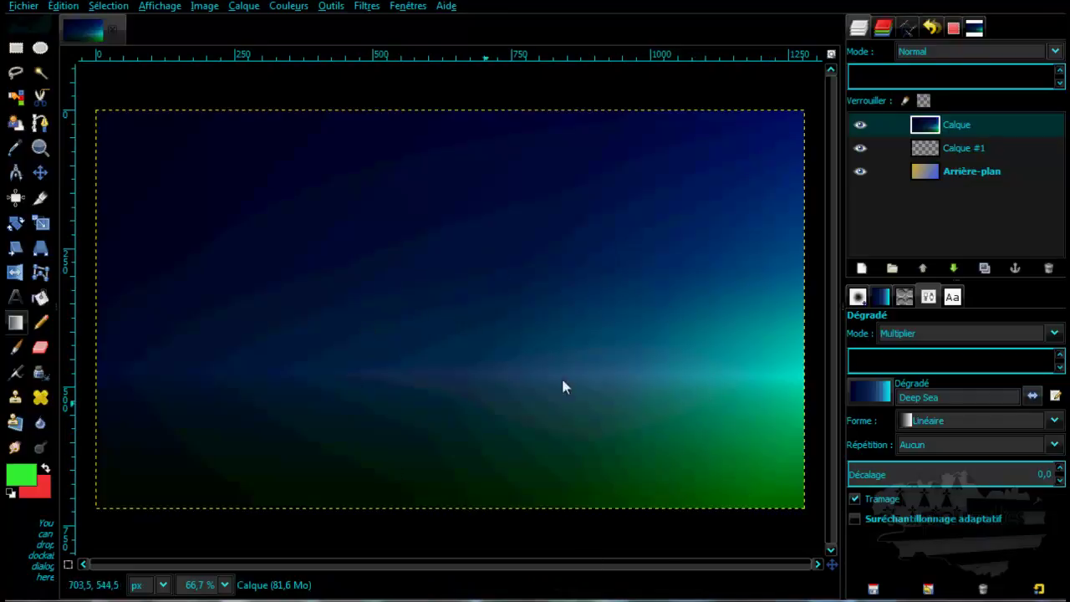
- Set the gradient's blending mode back to Normal and review the other available modes
click(982, 332)
click(959, 351)
click(970, 332)
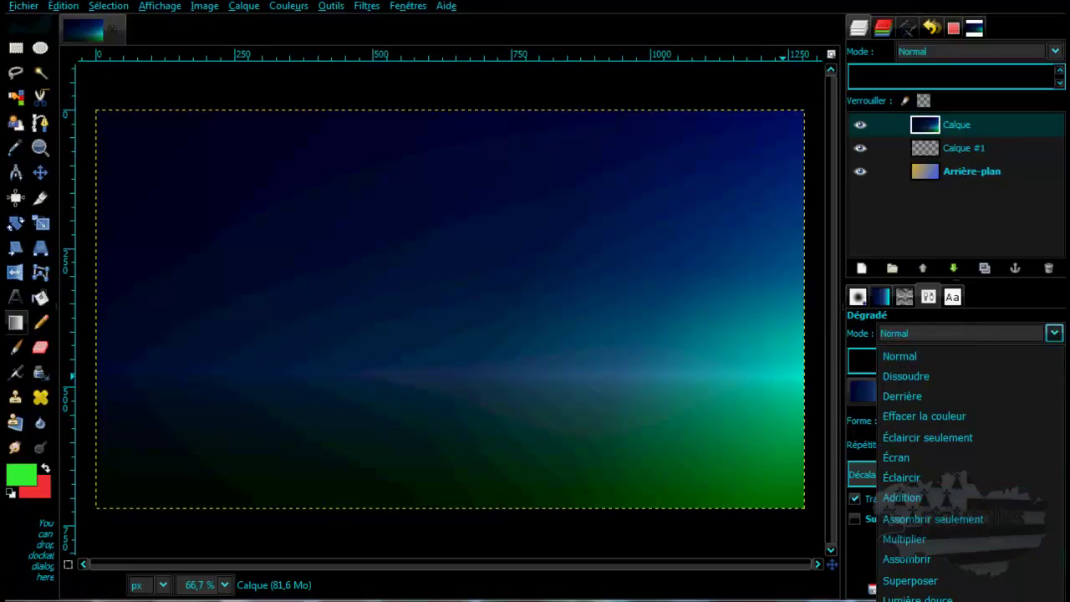
click(959, 326)
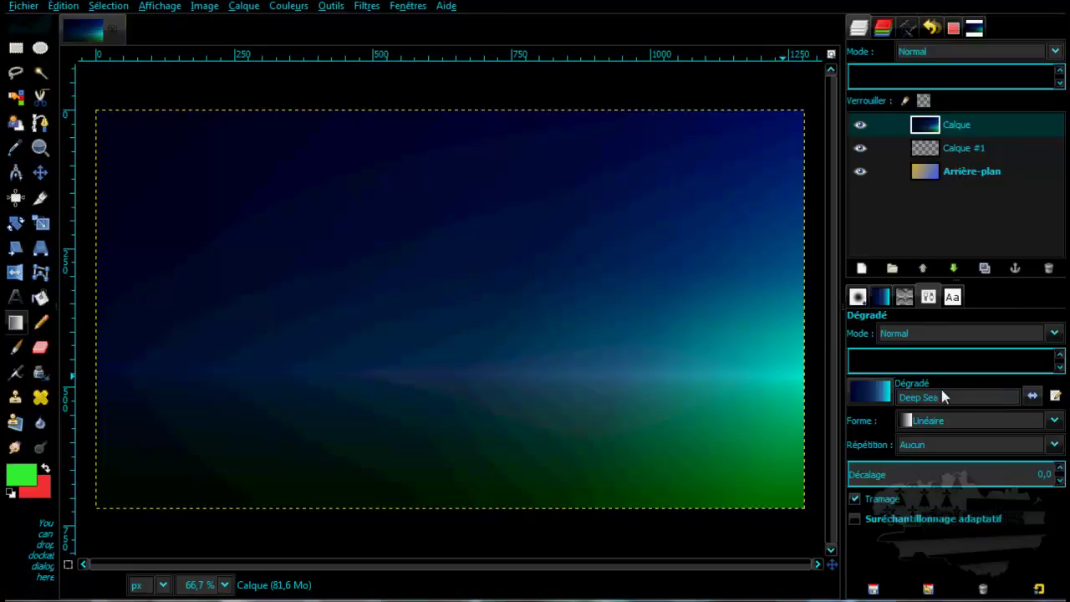
- Check the gradient choices, keep Deep Sea, and reverse its colour direction
click(869, 394)
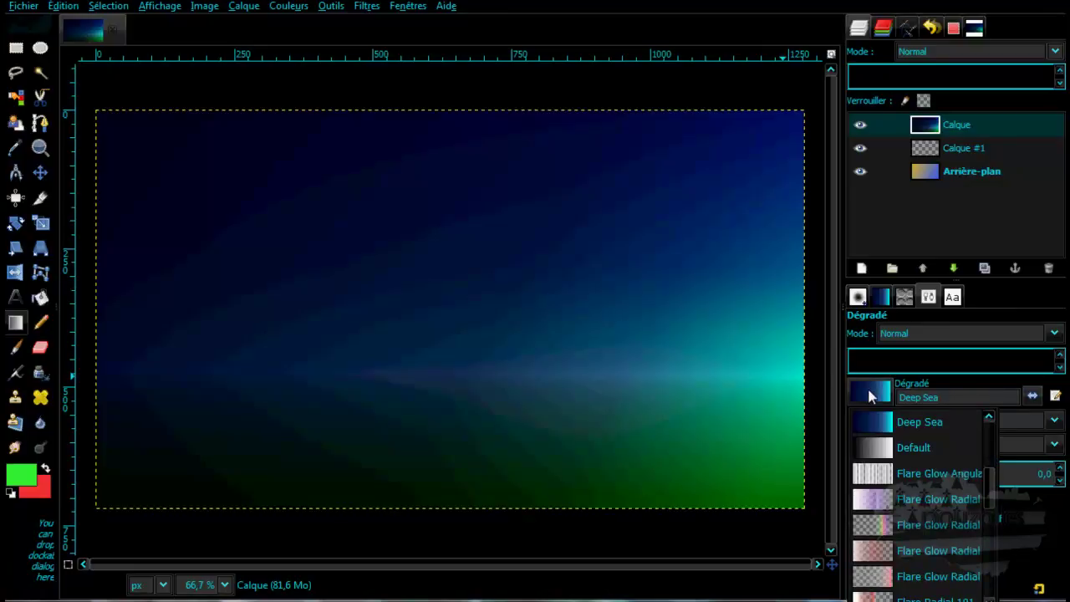
click(869, 391)
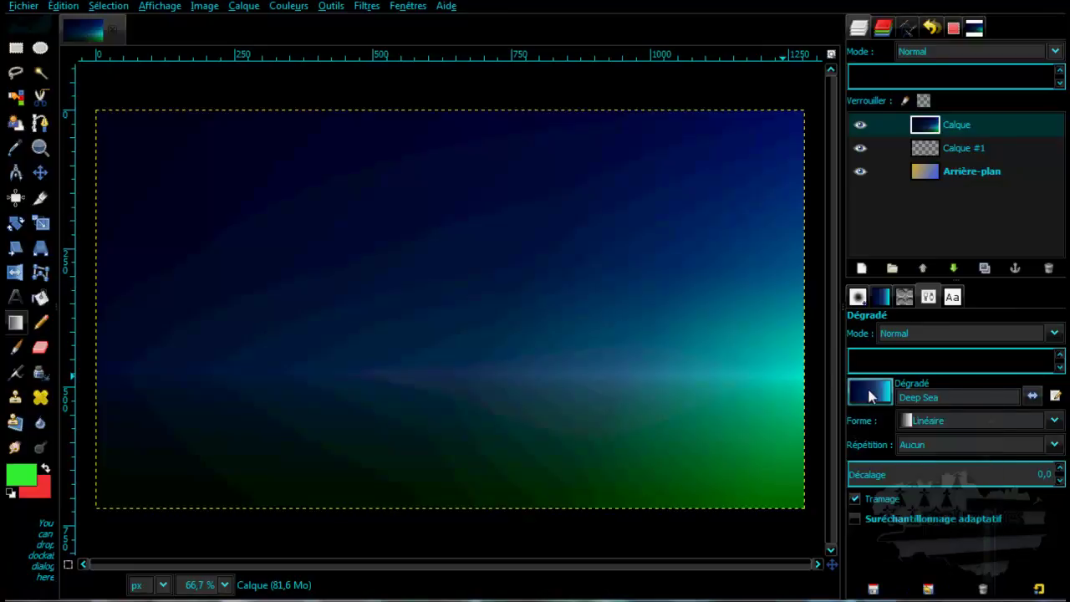
click(1033, 398)
click(1032, 398)
click(1032, 397)
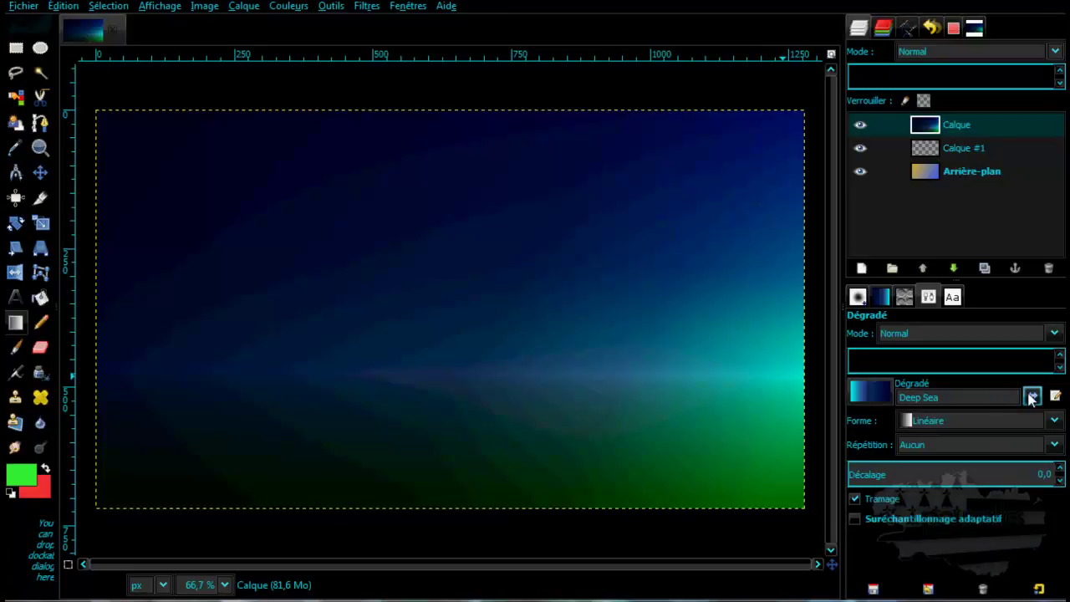
- Select the PP vers AP (bord dur) gradient, turn off its reversal, and apply it across Calque from left edge to right edge
click(871, 389)
scroll(906, 495, up, 3)
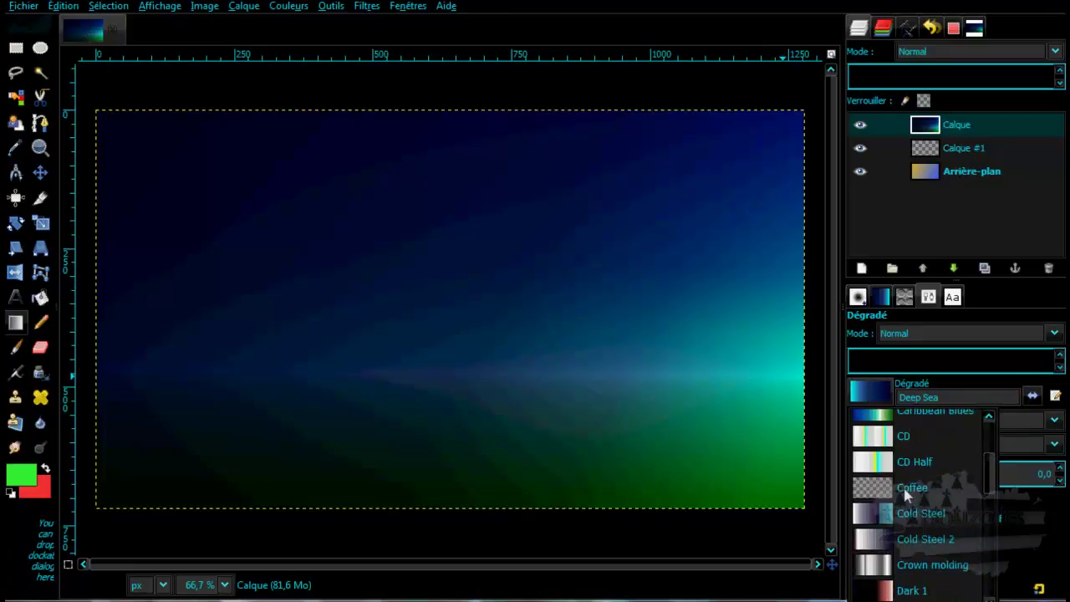
scroll(907, 495, up, 5)
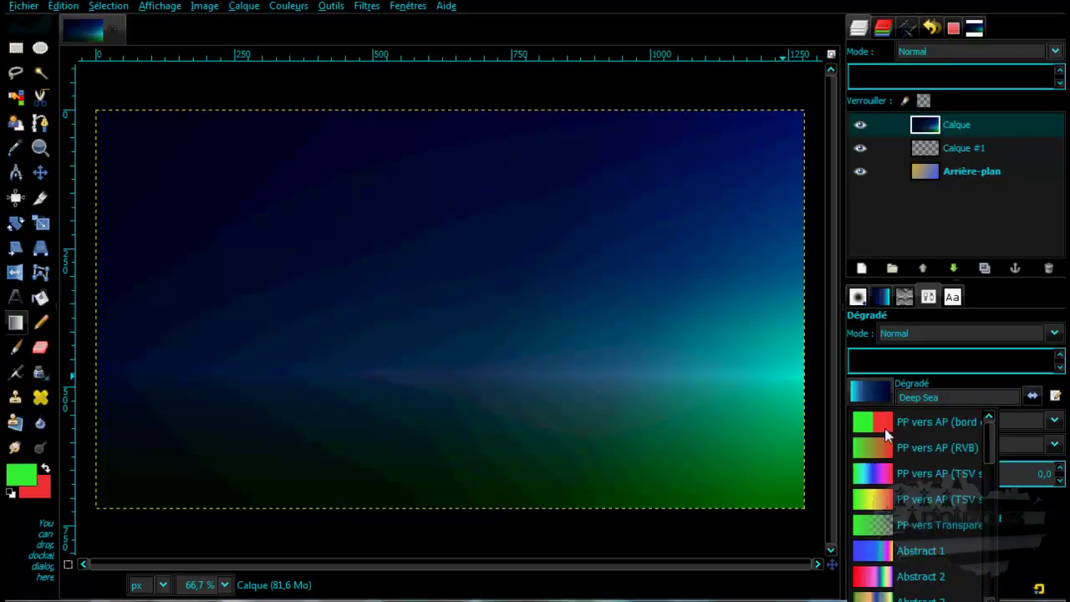
click(884, 425)
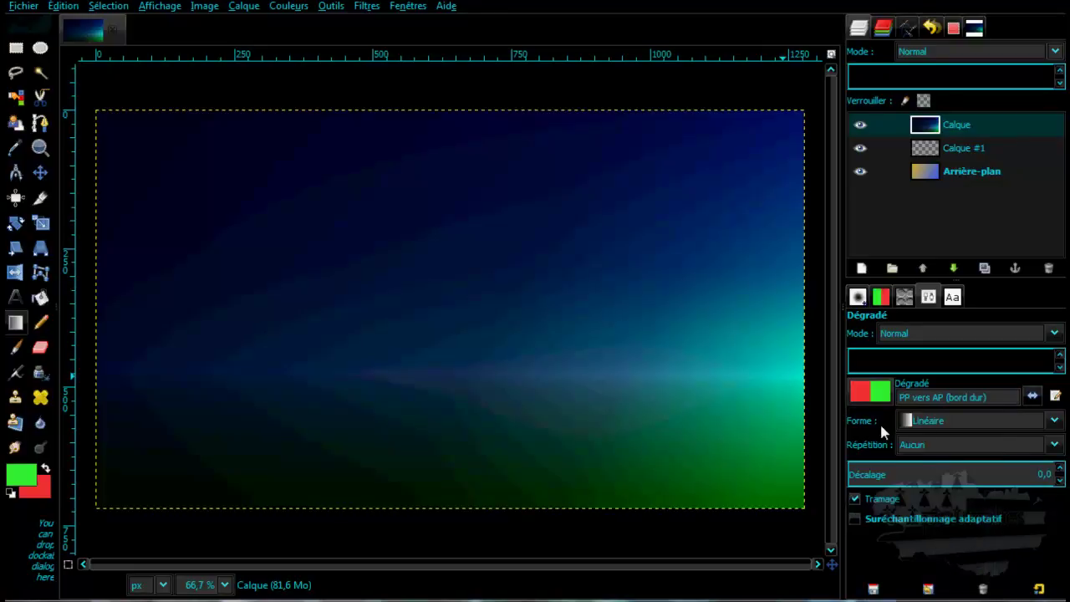
click(1032, 398)
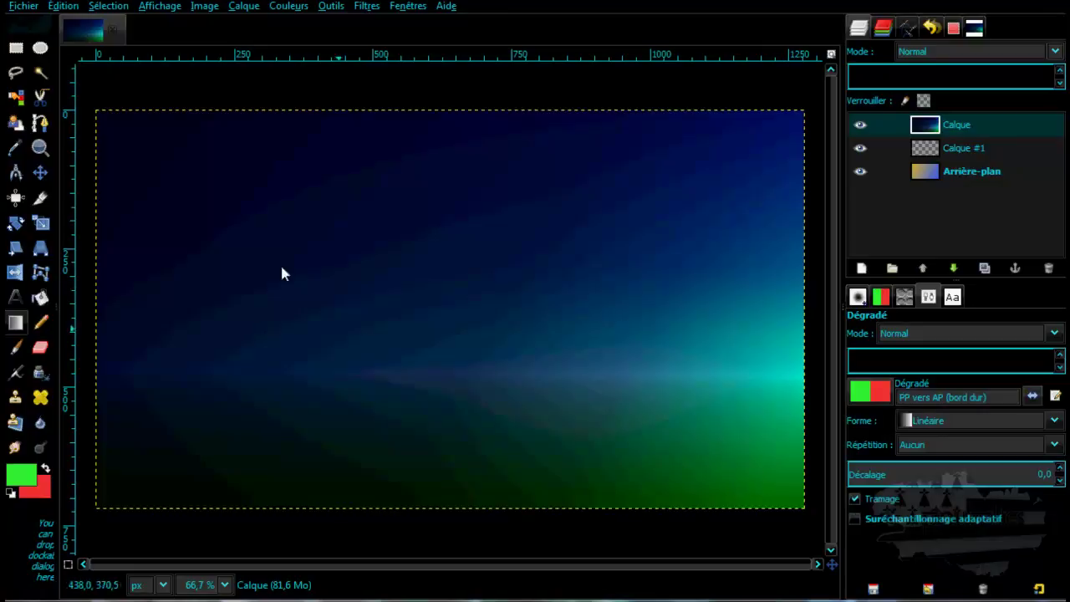
drag(105, 312, 801, 328)
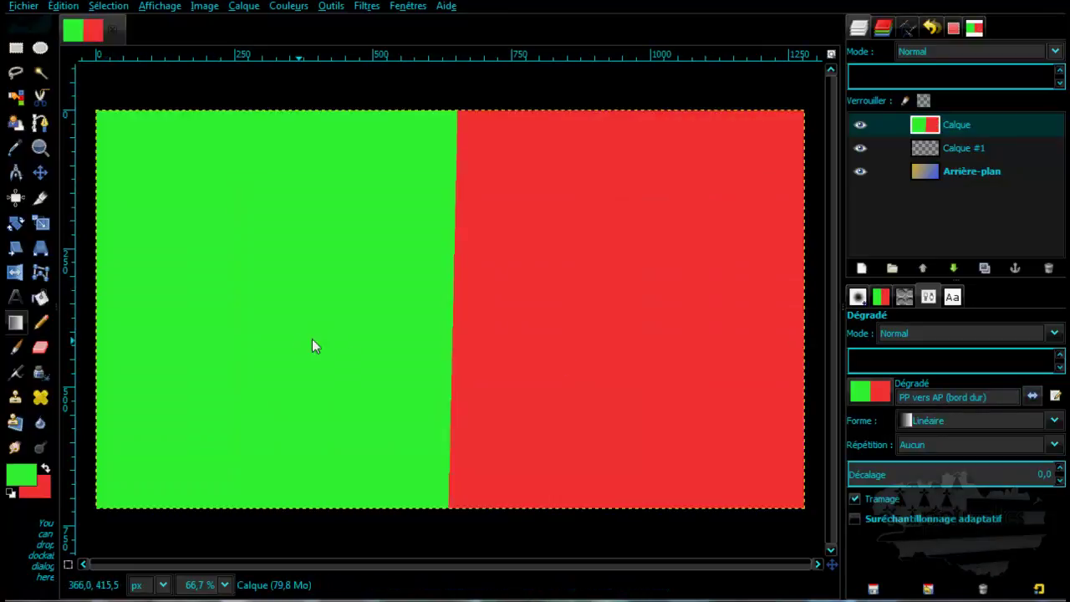
- Reverse the PP vers AP (bord dur) gradient, apply it horizontally across Calque, and turn the reversal off again
click(1033, 398)
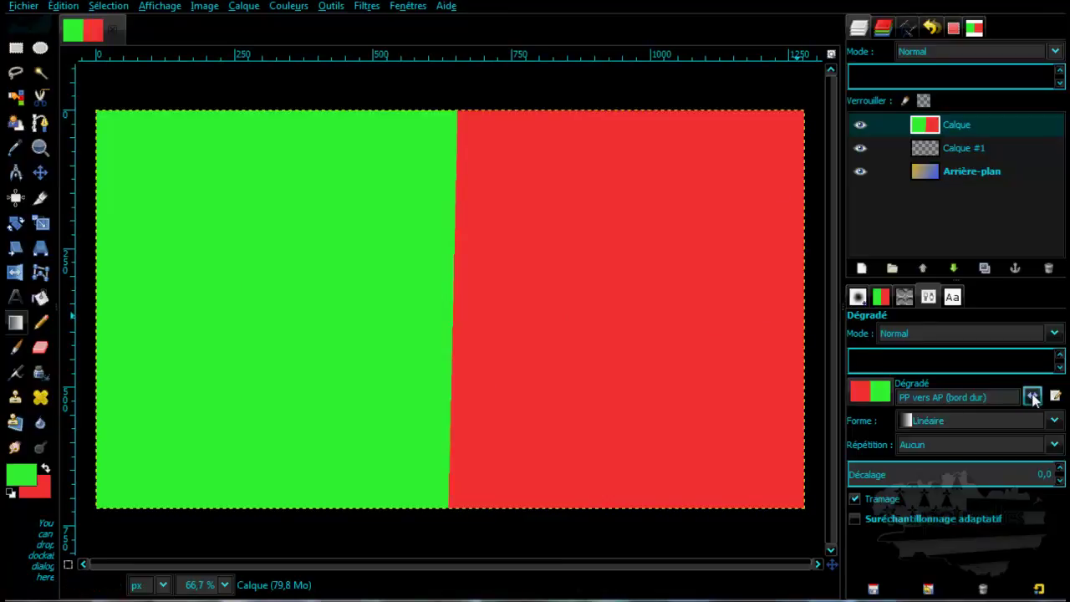
drag(163, 318, 656, 343)
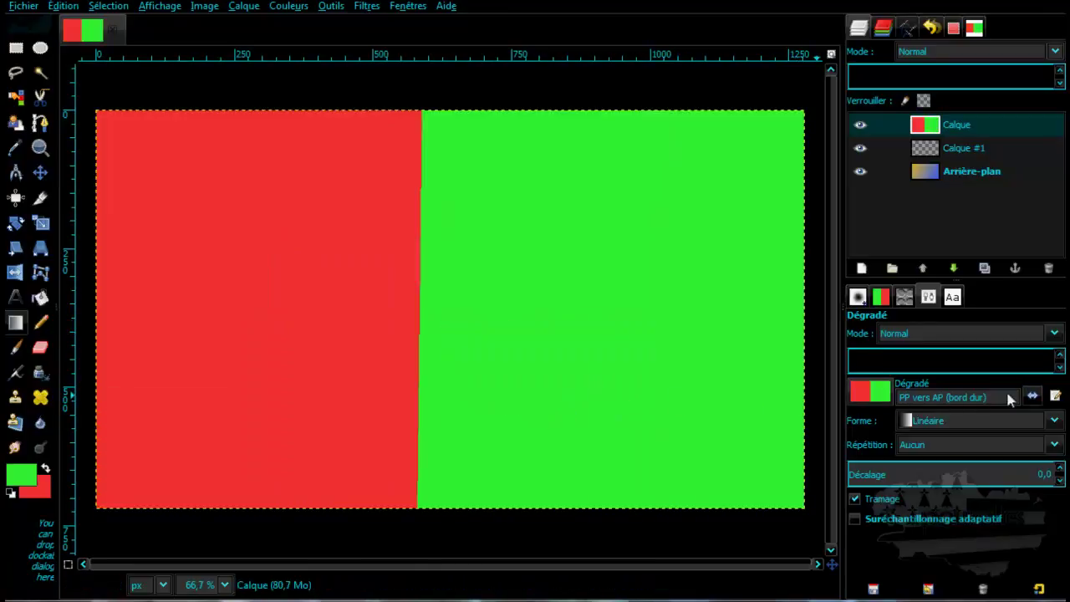
click(1034, 398)
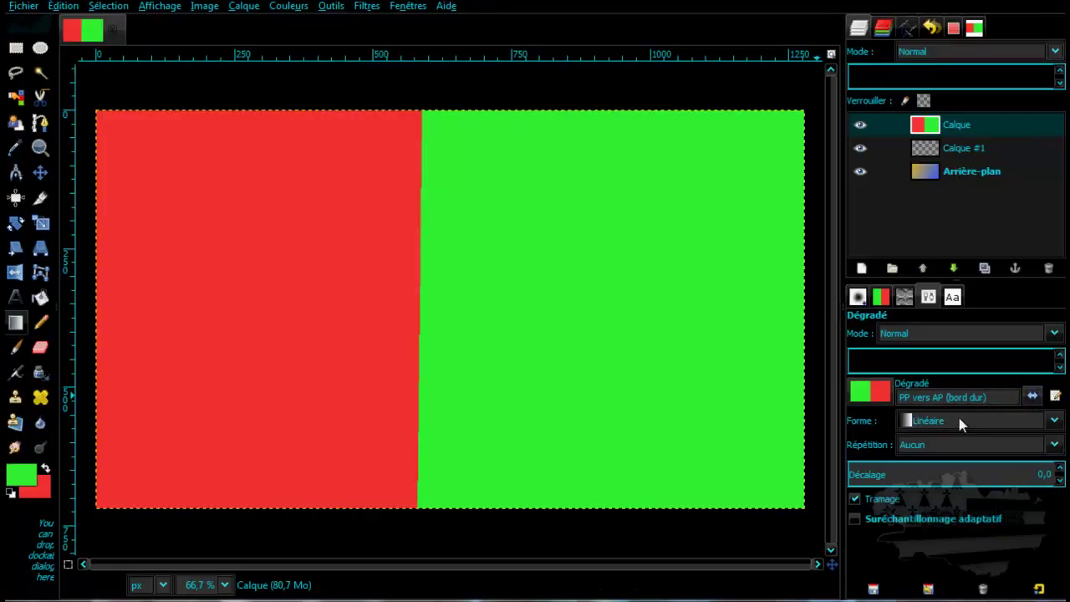
- Set the gradient shape to Bilinéaire and apply it horizontally on Calque over a long, a medium and a short distance
click(1054, 420)
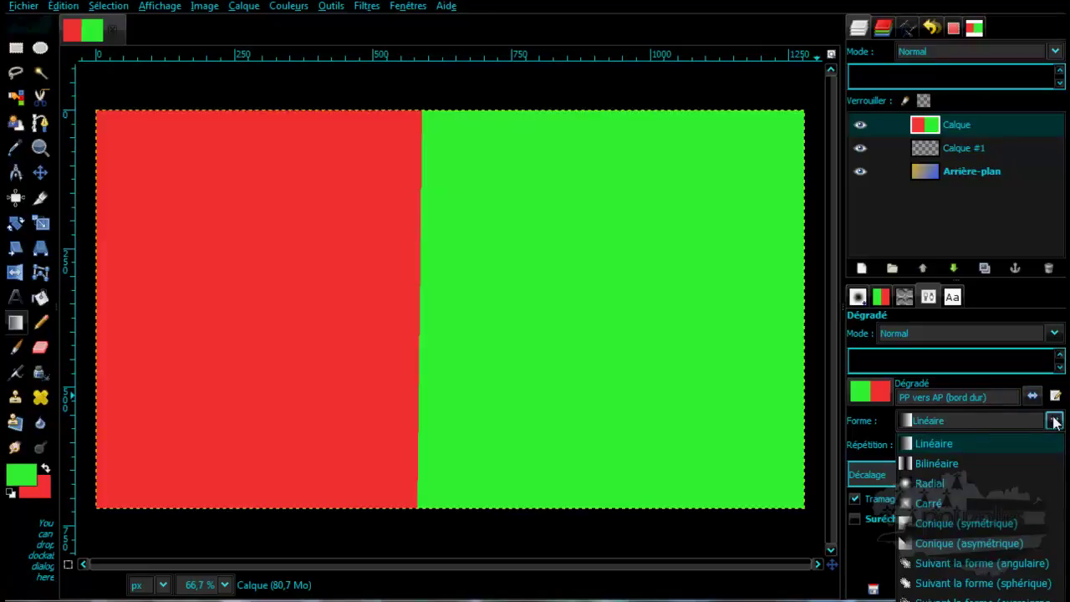
click(987, 467)
drag(98, 296, 792, 313)
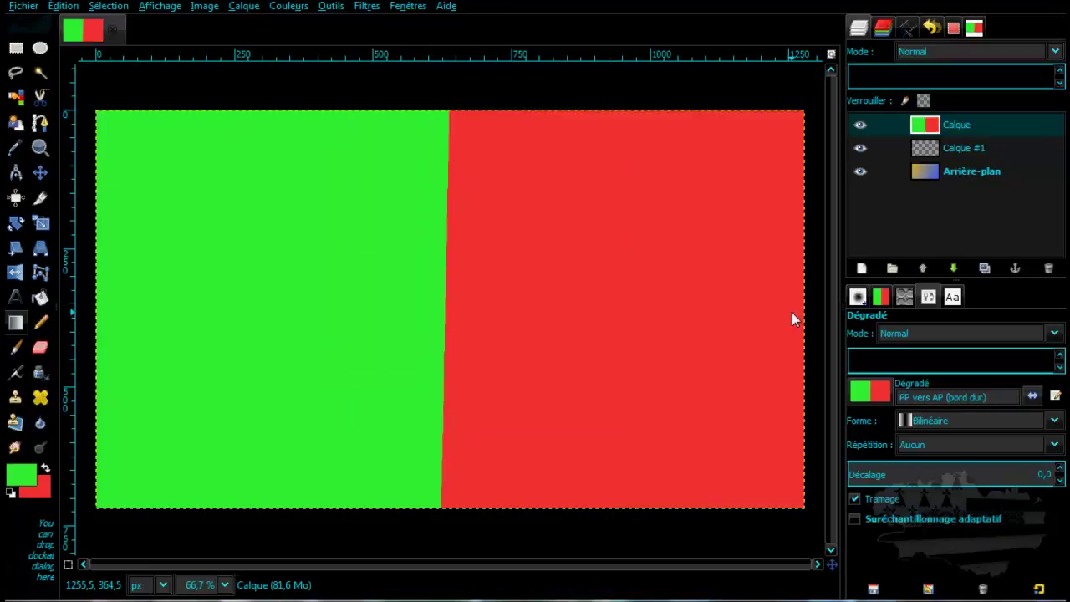
drag(325, 330, 697, 329)
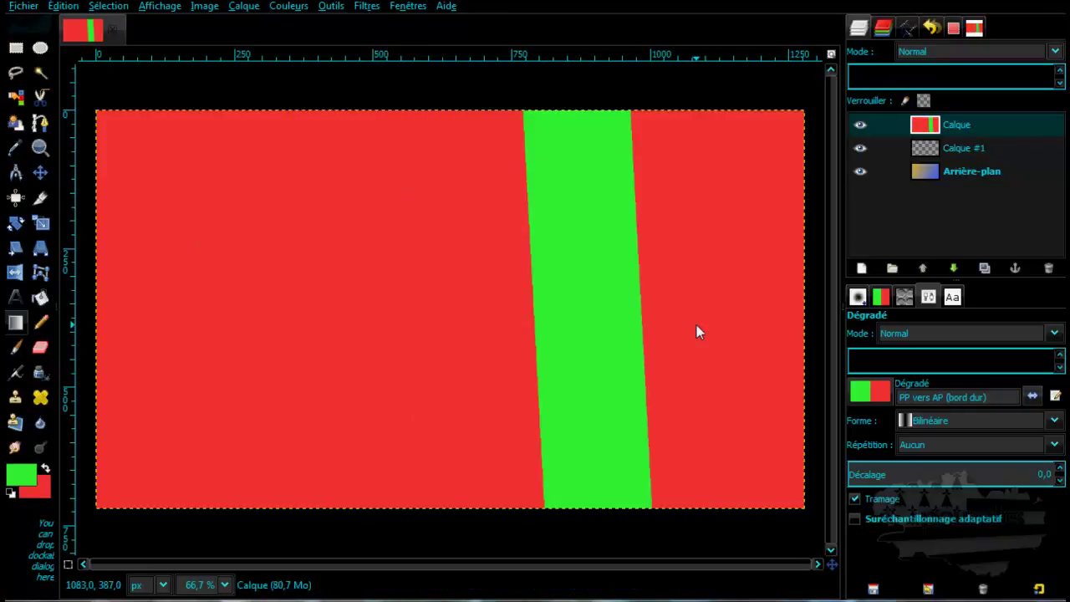
drag(242, 343, 307, 344)
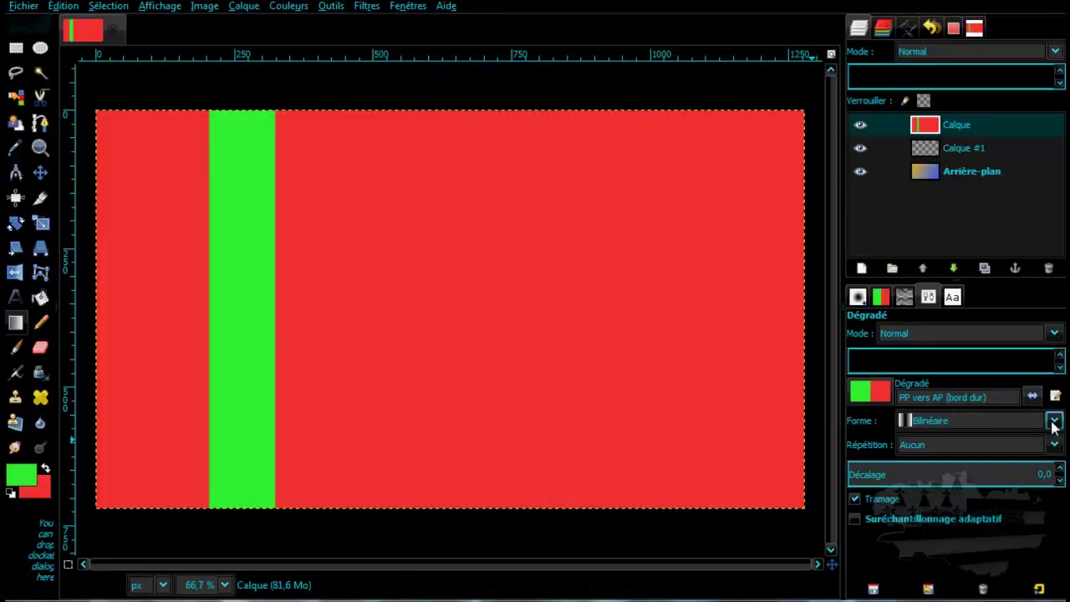
- Set the gradient shape to Radial and apply the hard-edged gradient from Calque's centre towards its upper-right corner
click(1054, 421)
click(1006, 482)
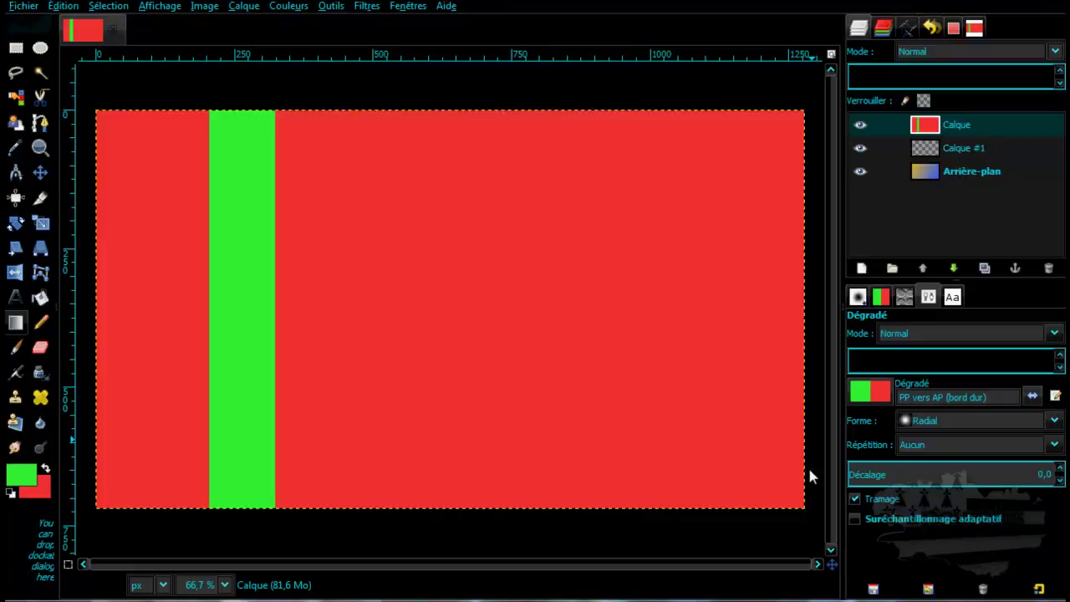
drag(455, 325, 784, 121)
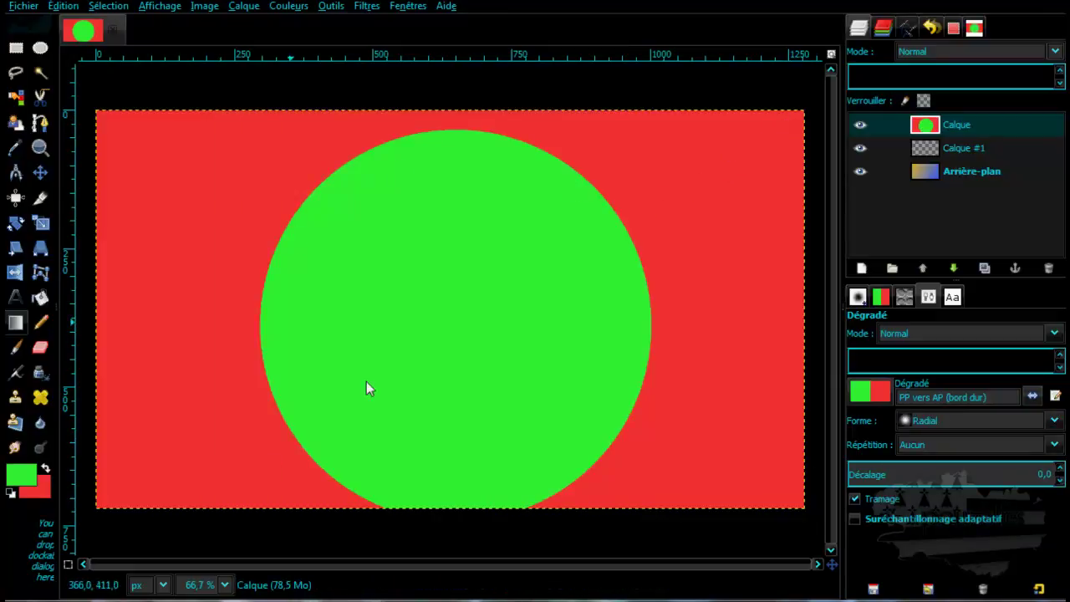
- Choose the PP vers AP (TSV sens horaire) gradient and apply it radially from Calque's centre towards its upper-right corner
click(866, 393)
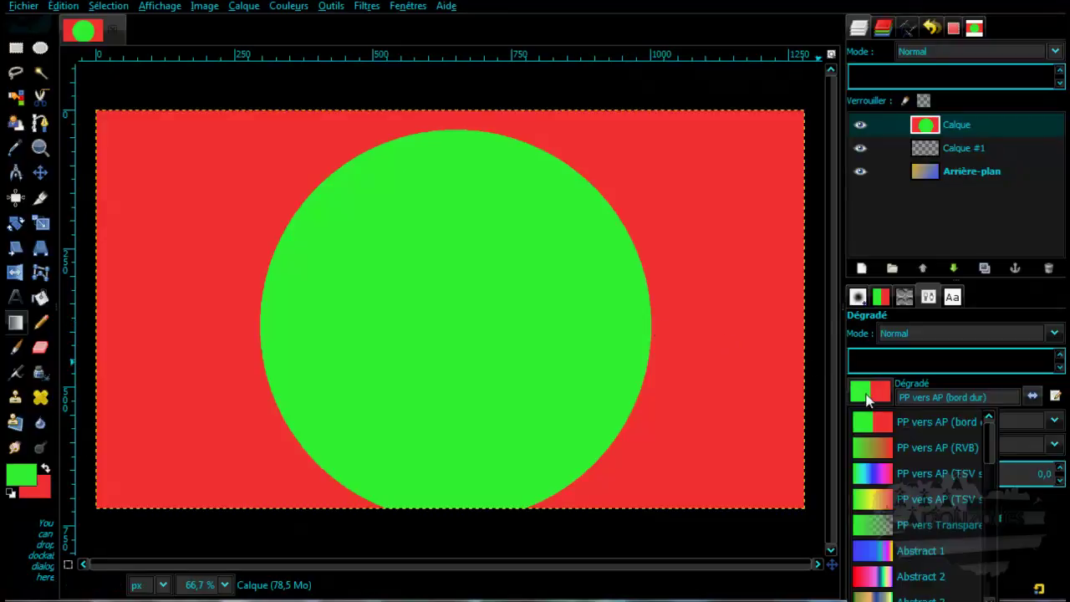
click(873, 499)
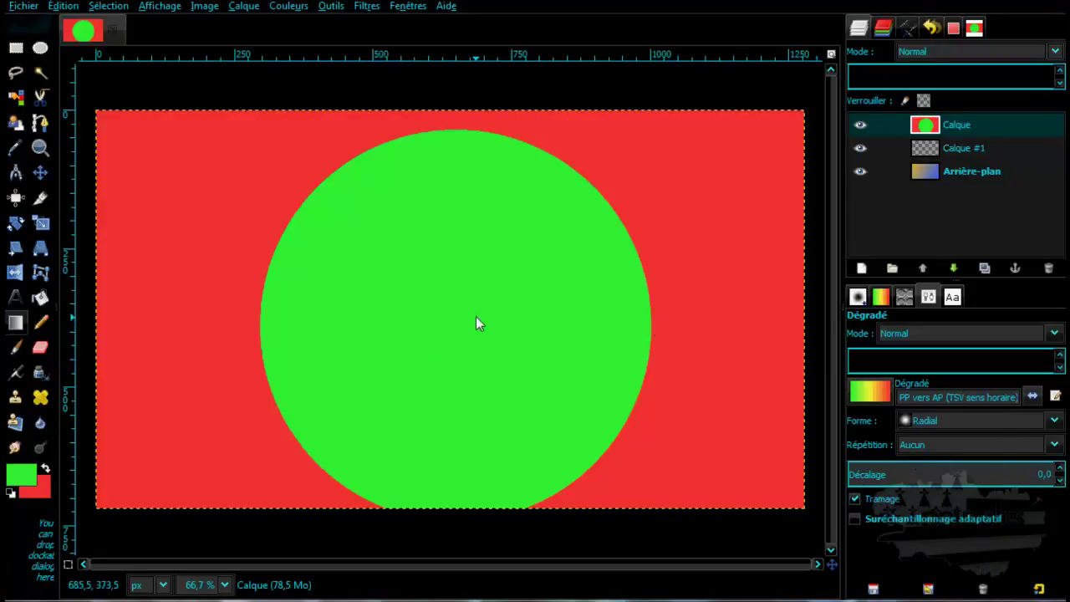
drag(453, 343, 777, 115)
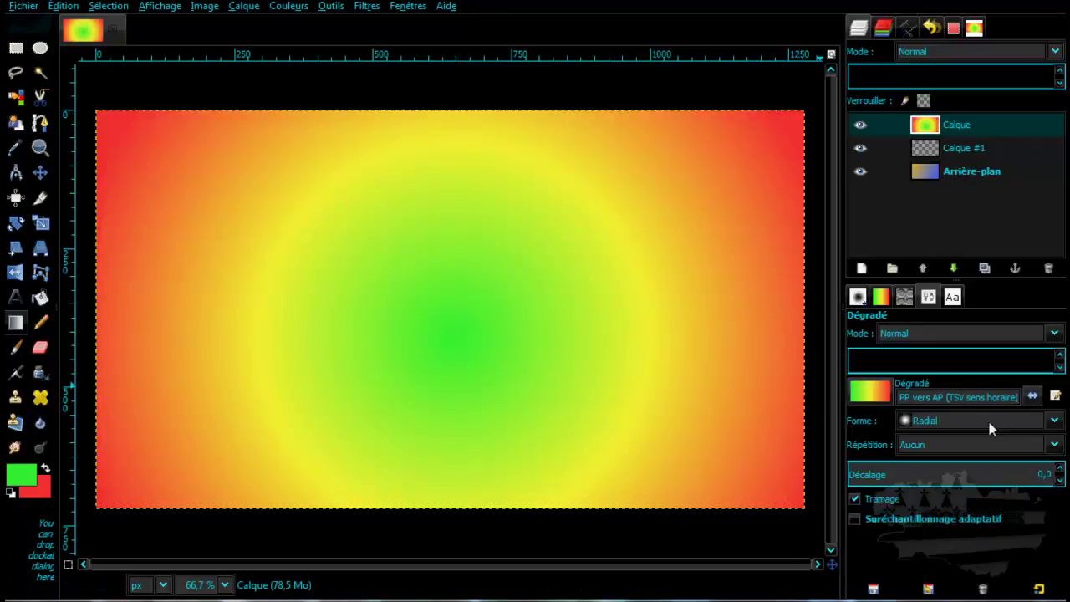
- Set the gradient shape to Carré and apply it on Calque from different starting points and over different lengths, ending with a small central square
click(1055, 420)
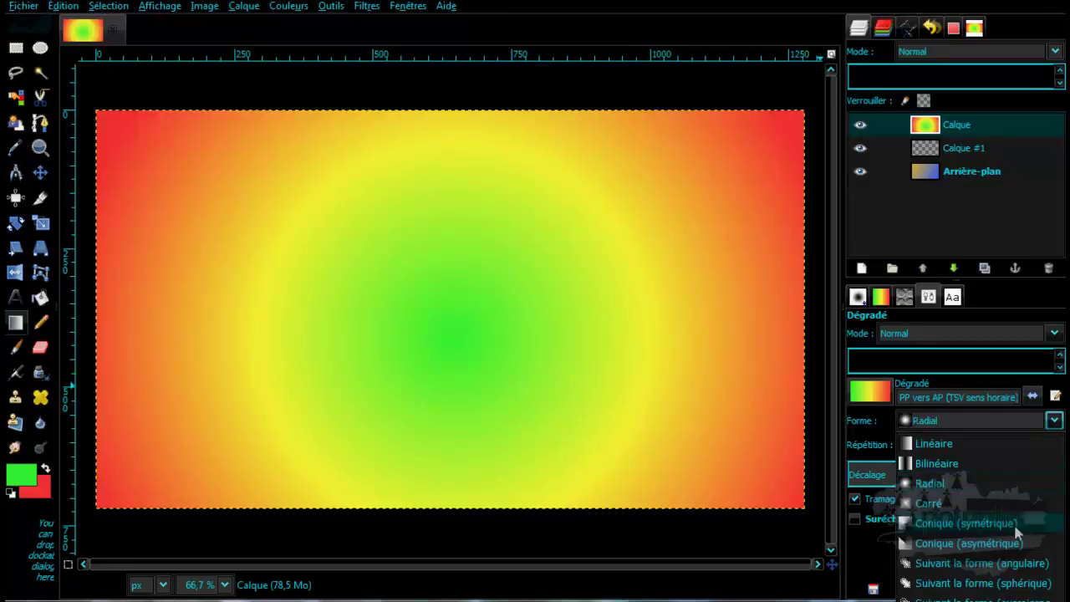
click(978, 501)
drag(452, 332, 796, 116)
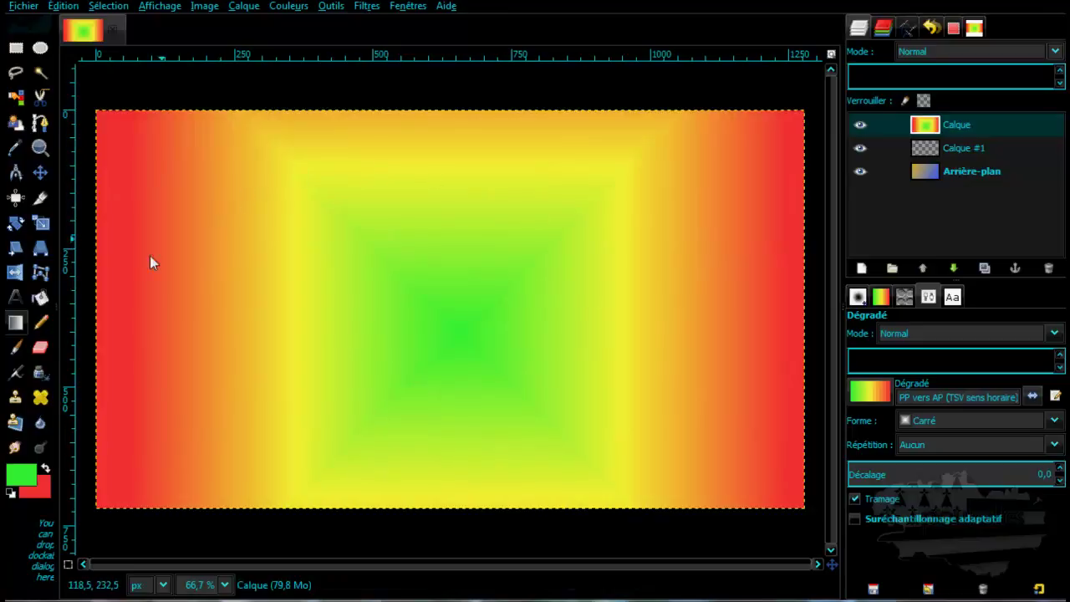
drag(138, 282, 952, 341)
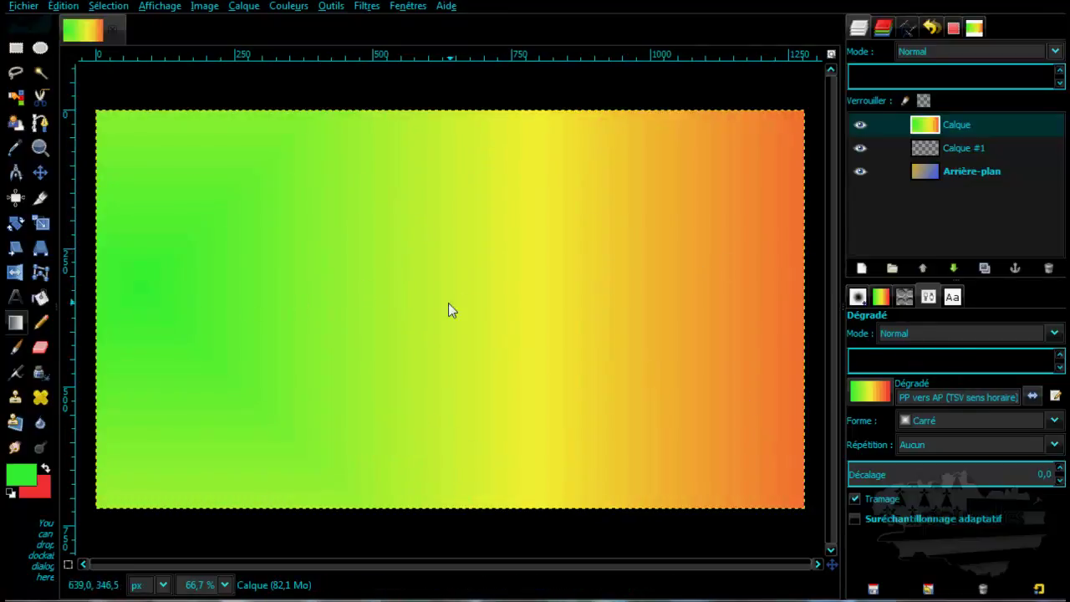
drag(455, 314, 728, 286)
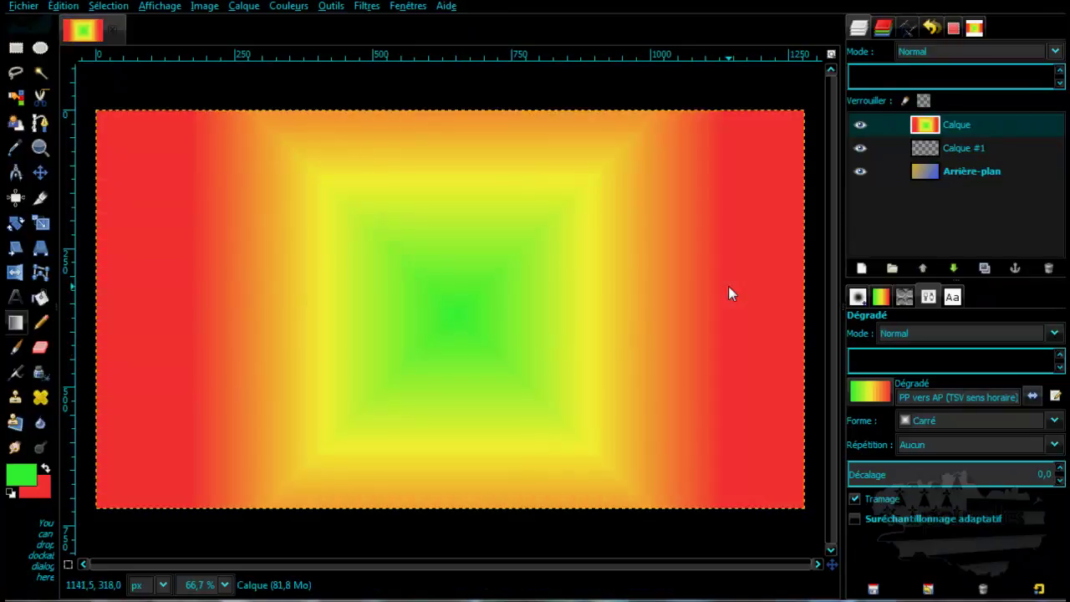
drag(457, 316, 500, 317)
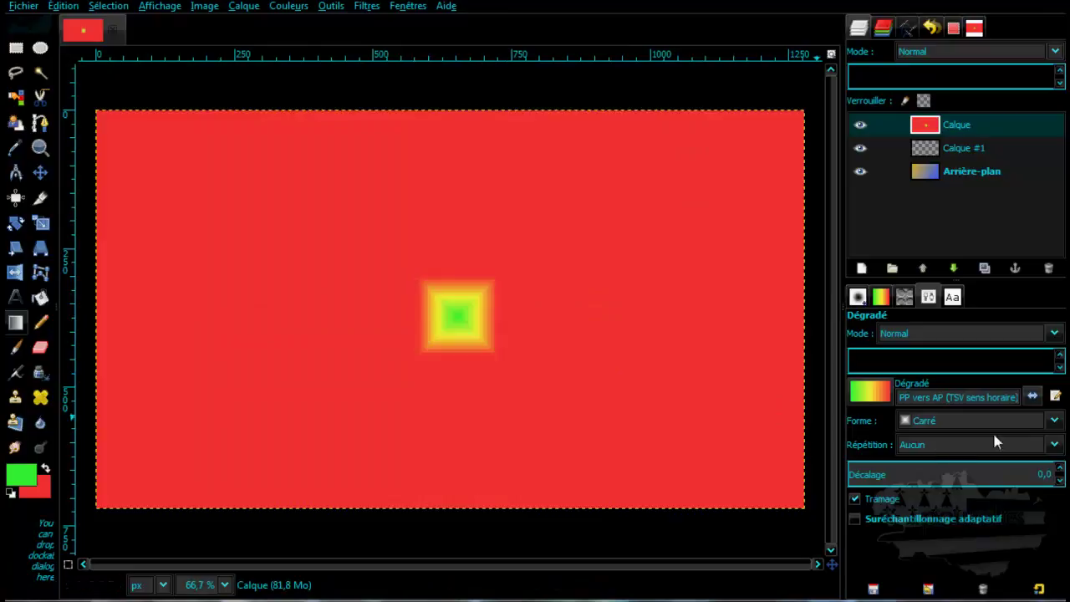
- Set the gradient shape to Conique (symétrique) and apply it from Calque's centre towards the right
click(1053, 421)
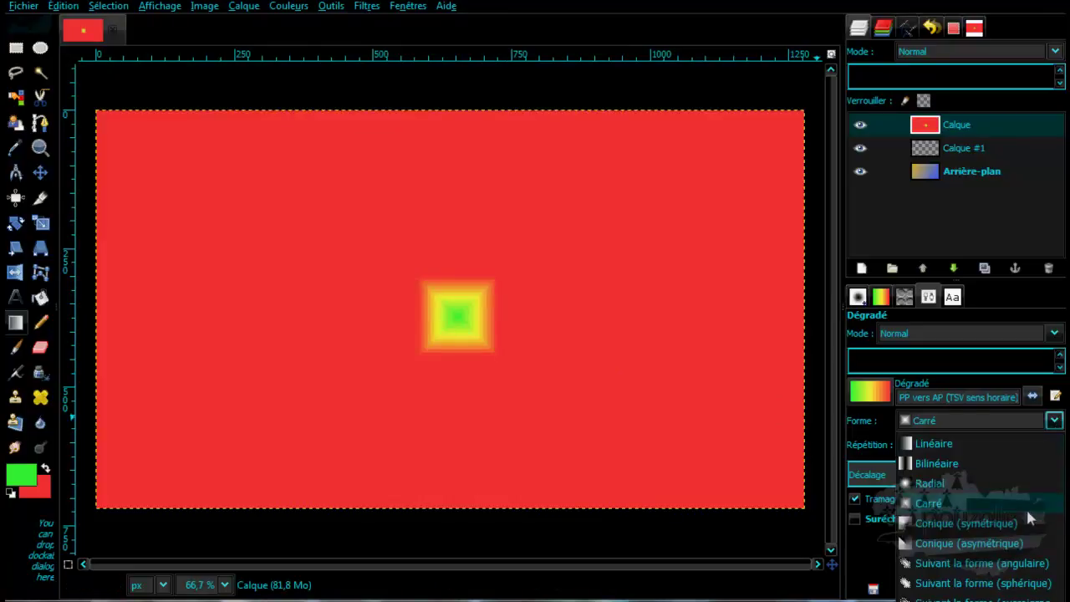
click(1019, 527)
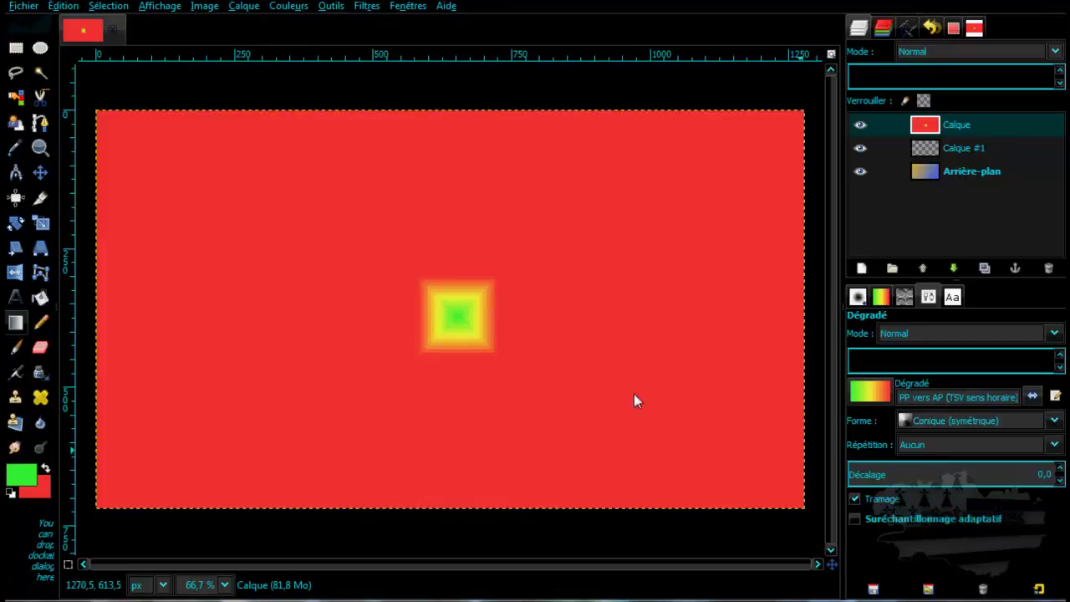
drag(457, 317, 635, 307)
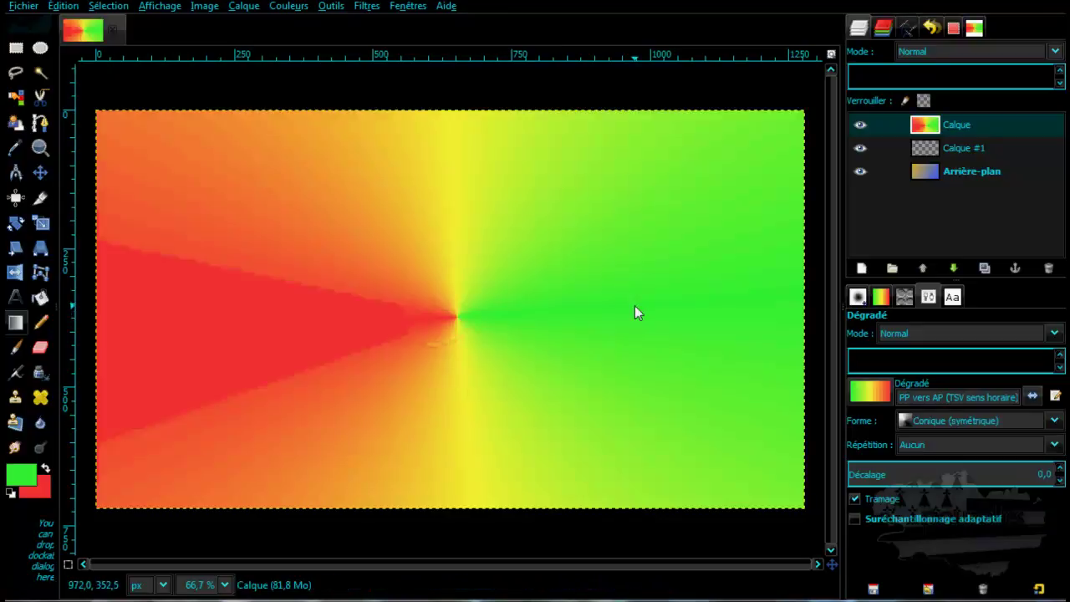
- Set the gradient shape to Conique (asymétrique) and apply it from near Calque's centre slightly downward to the right
click(1054, 421)
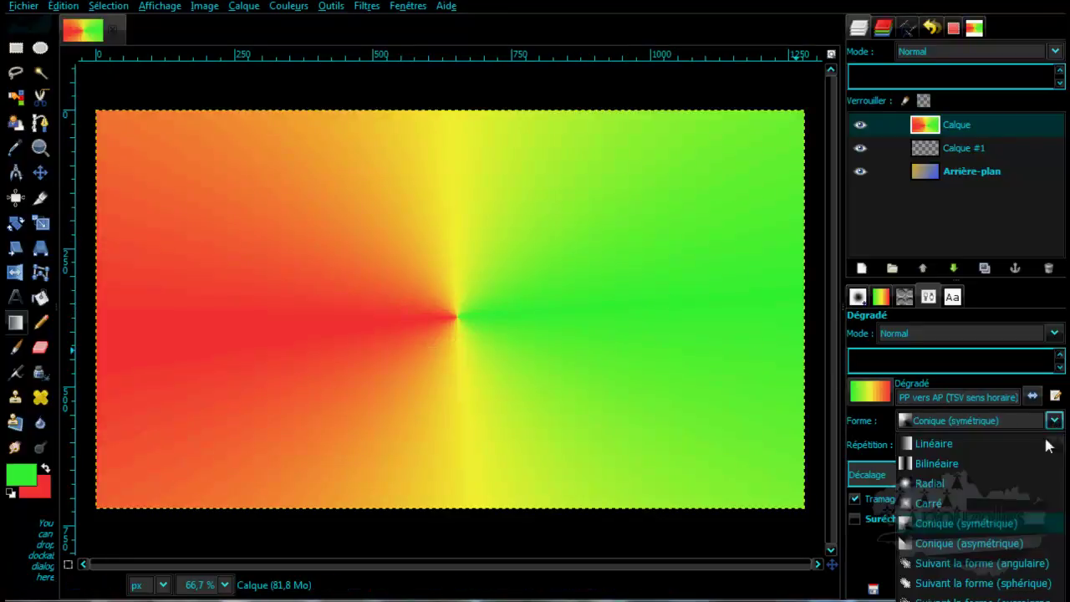
click(1026, 543)
drag(426, 304, 571, 320)
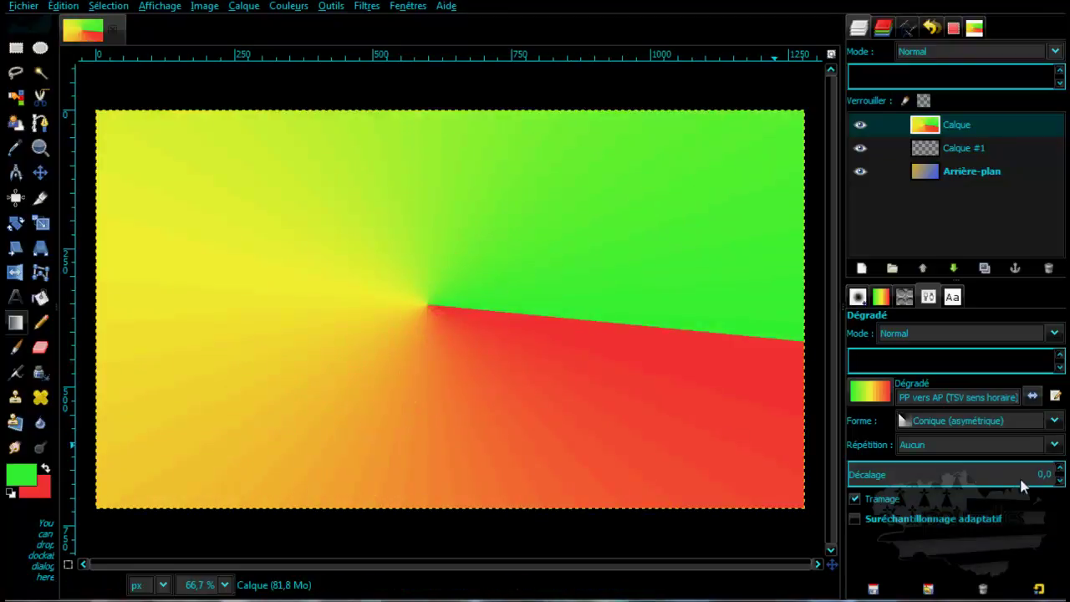
- Review the remaining gradient shapes and set the shape back to Linéaire
click(1056, 422)
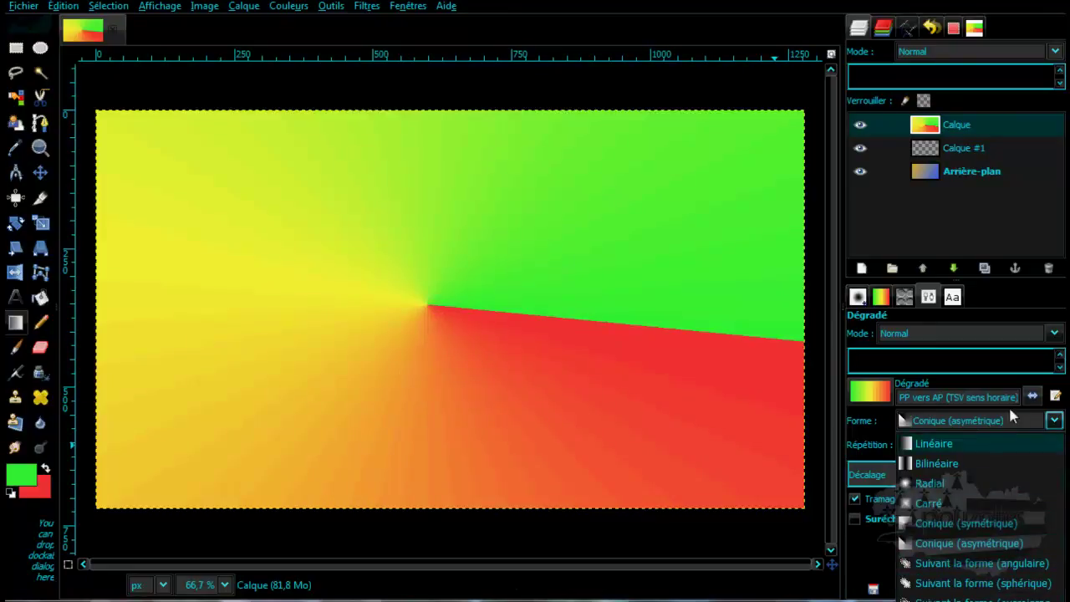
click(1054, 421)
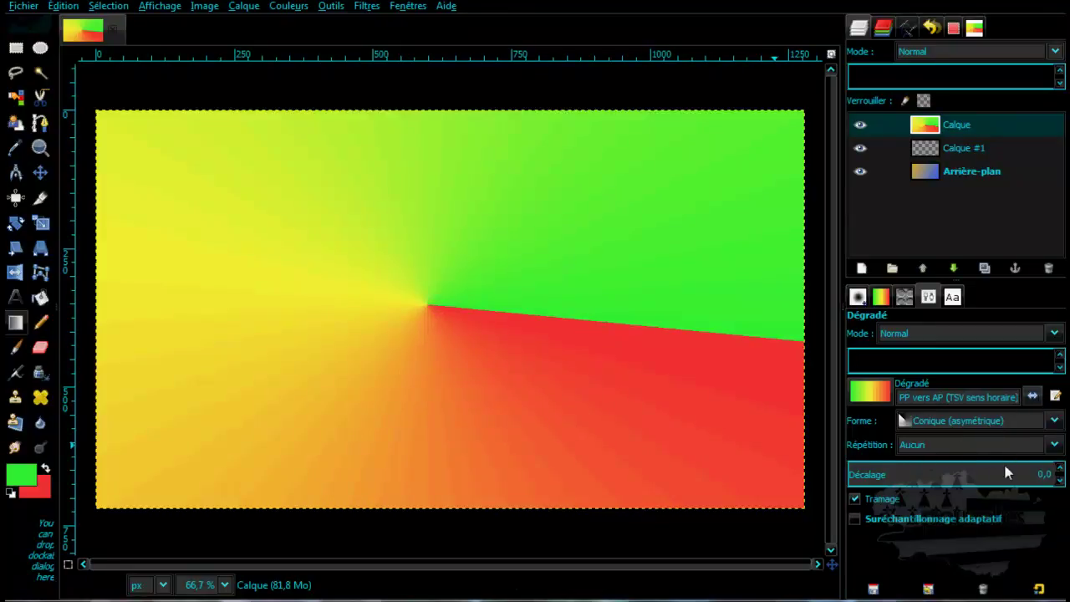
click(1054, 420)
click(1011, 444)
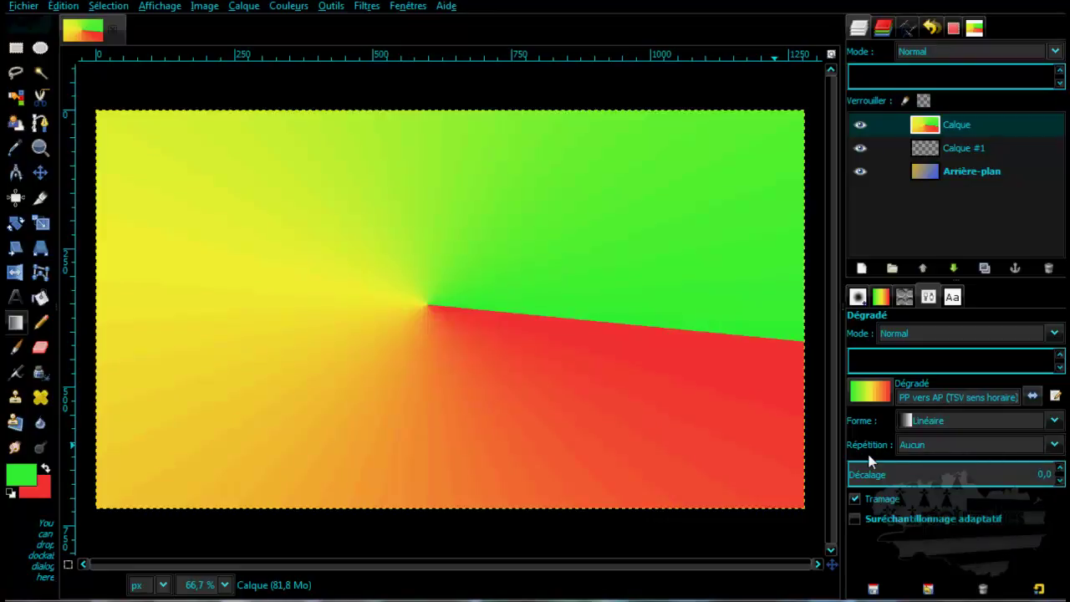
- Set the gradient repetition to Dents de scie and apply it across Calque three times over progressively shorter distances
click(1054, 445)
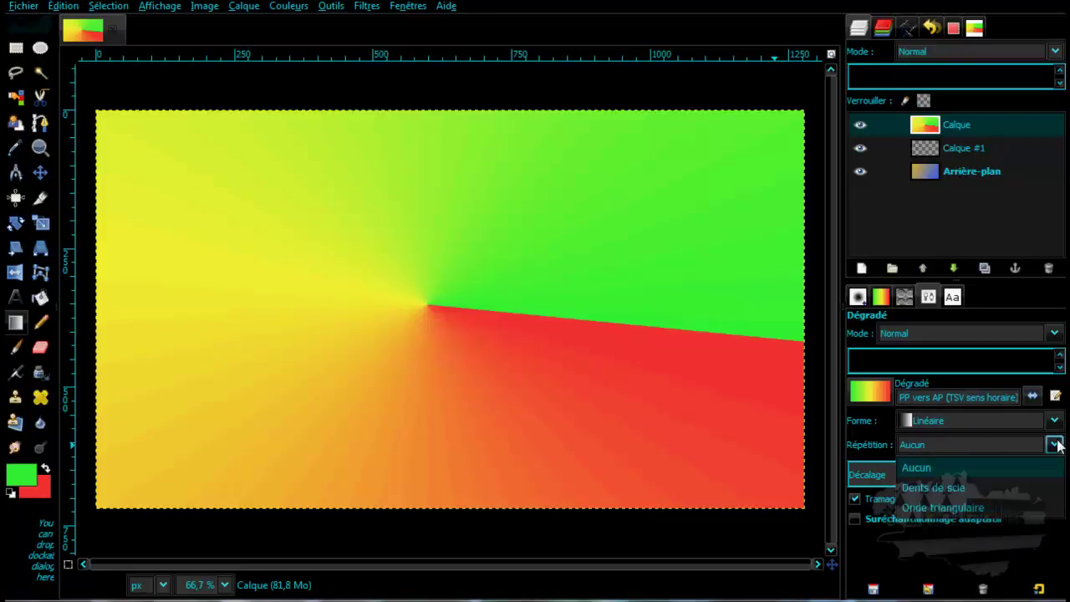
click(1010, 489)
drag(116, 308, 778, 317)
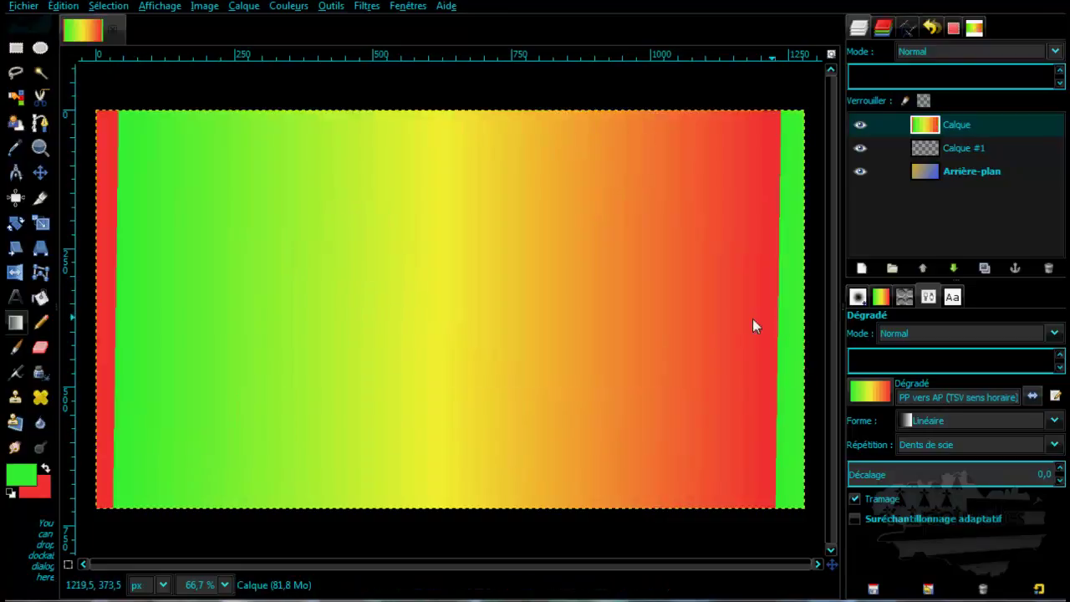
drag(227, 330, 580, 320)
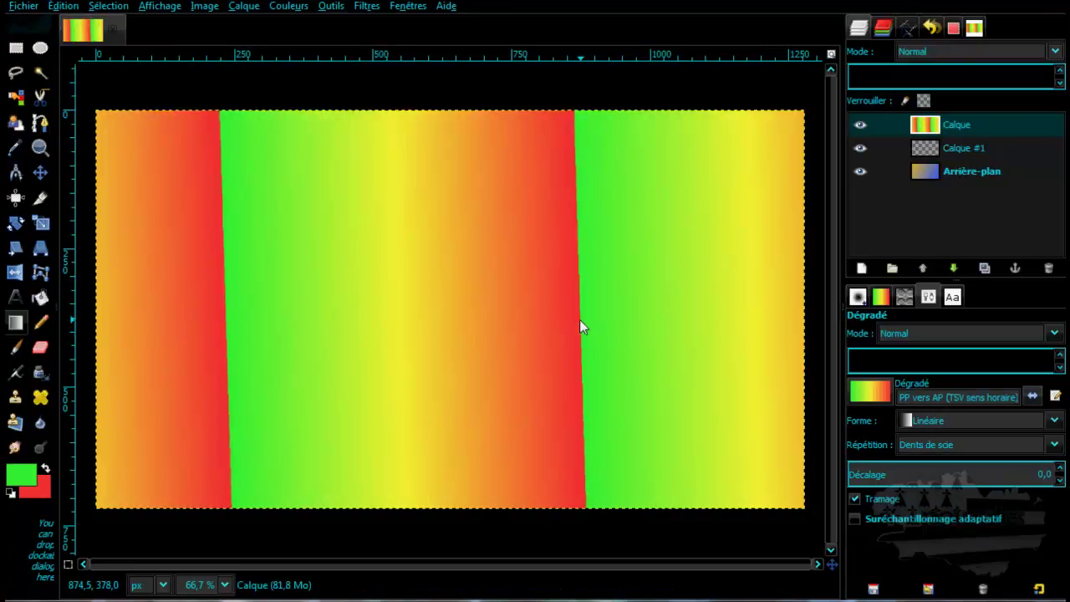
drag(351, 341, 623, 307)
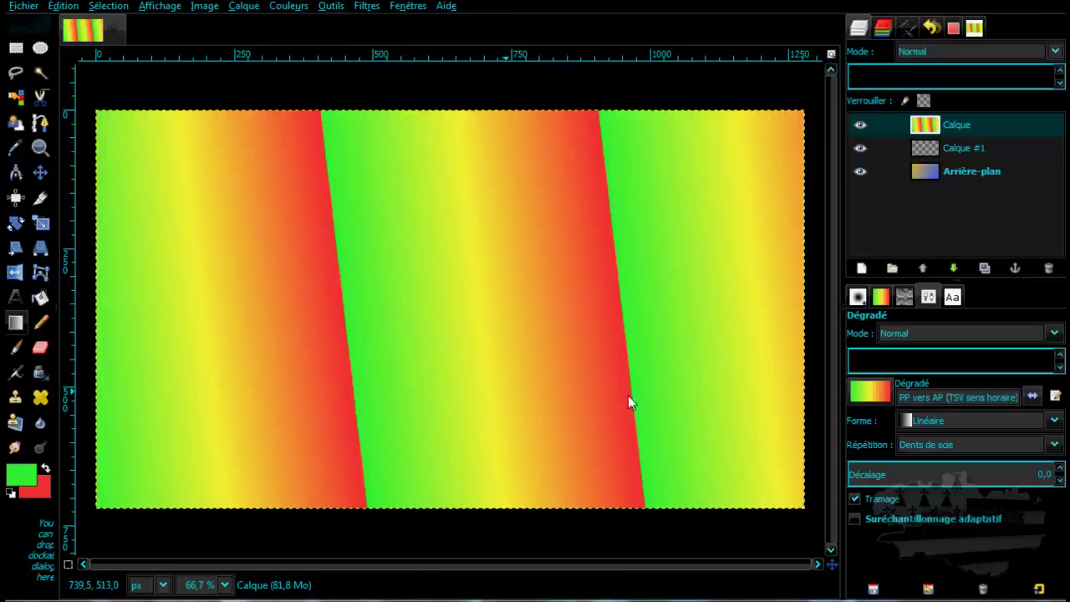
- Set the gradient repetition to Onde triangulaire and apply it on Calque from left of centre, slanting up to the right
click(1053, 444)
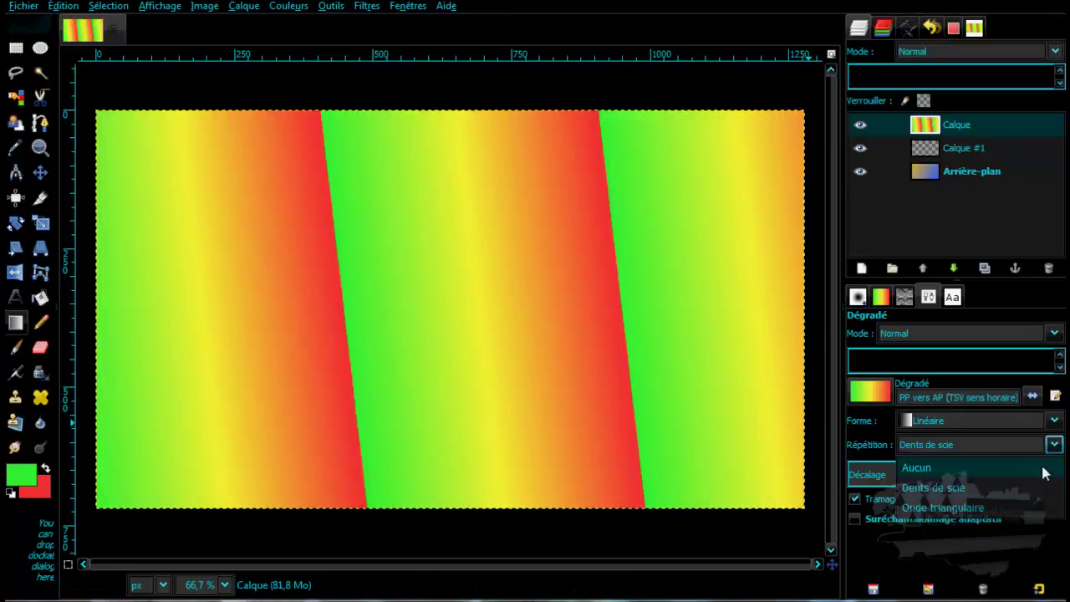
click(1020, 507)
drag(398, 354, 684, 293)
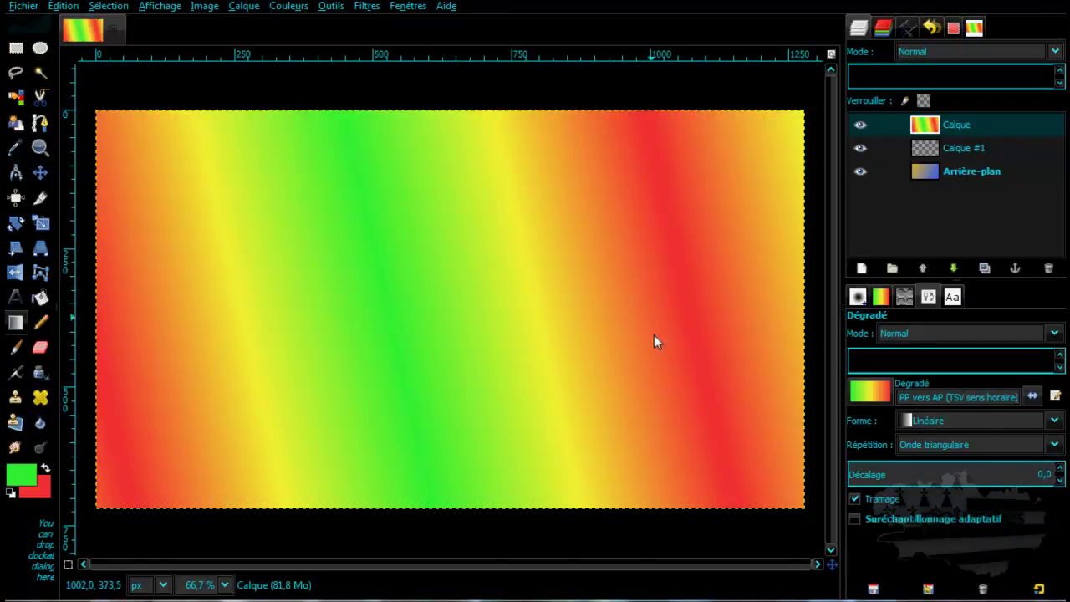
- Set the gradient repetition to Aucun and the offset to 49,0, and apply the gradient from Calque's centre horizontally towards the right
click(1056, 446)
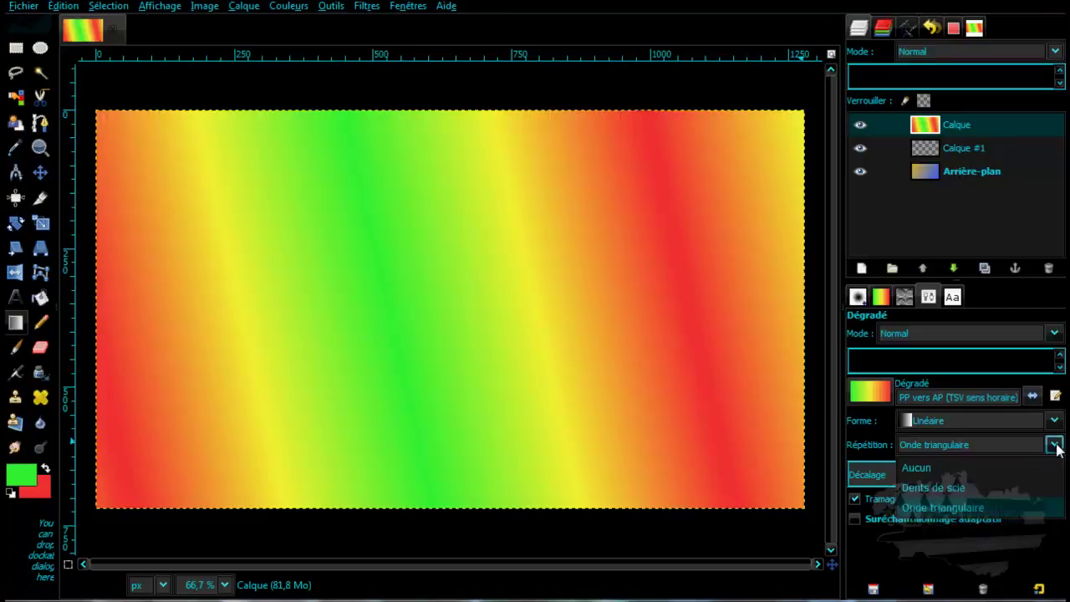
click(1036, 473)
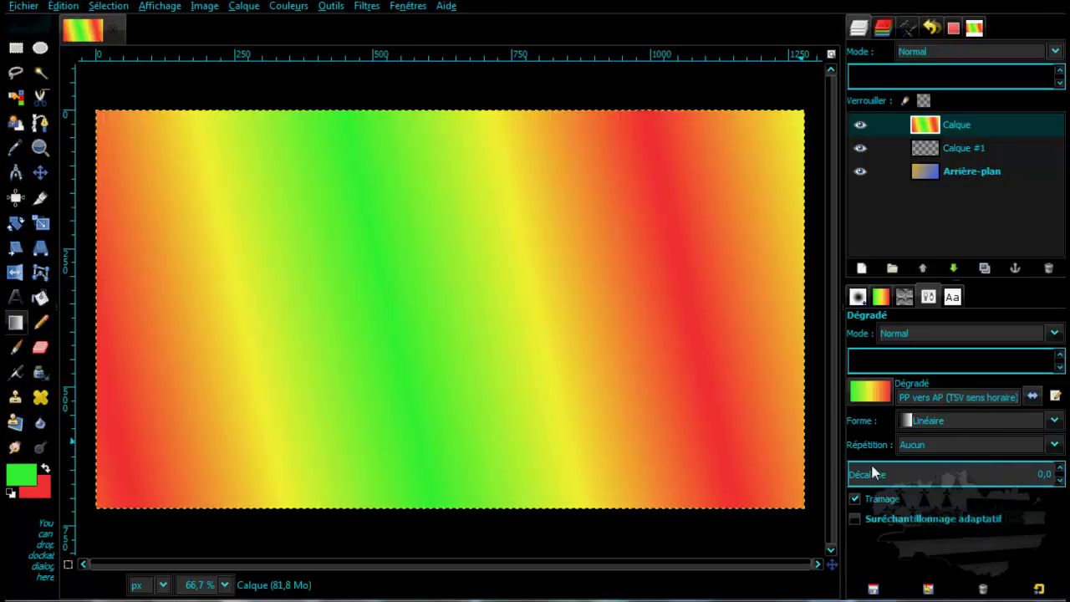
drag(872, 473, 948, 467)
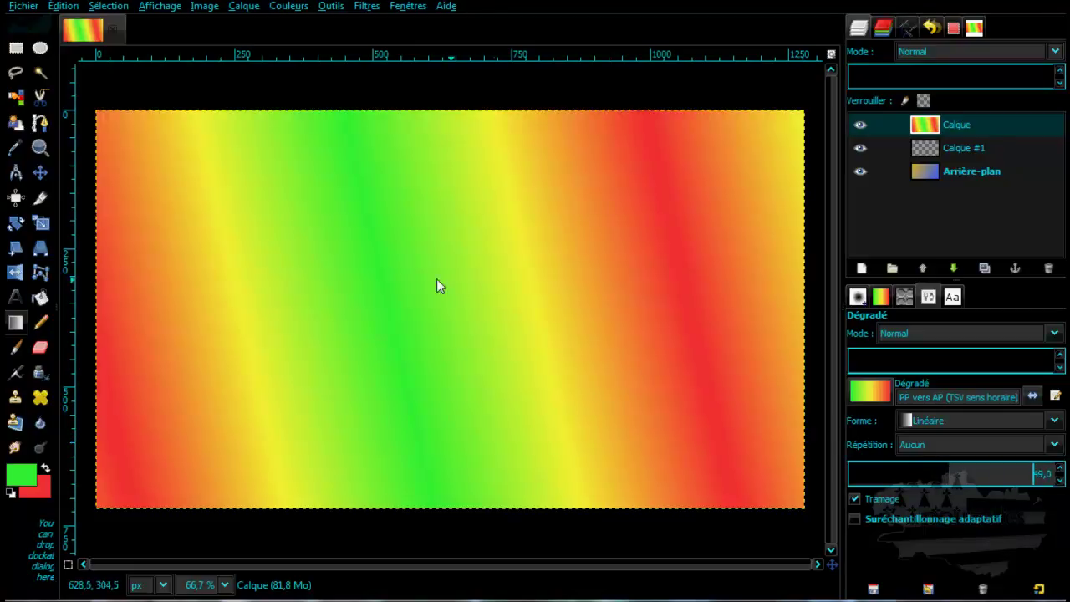
drag(447, 316, 689, 311)
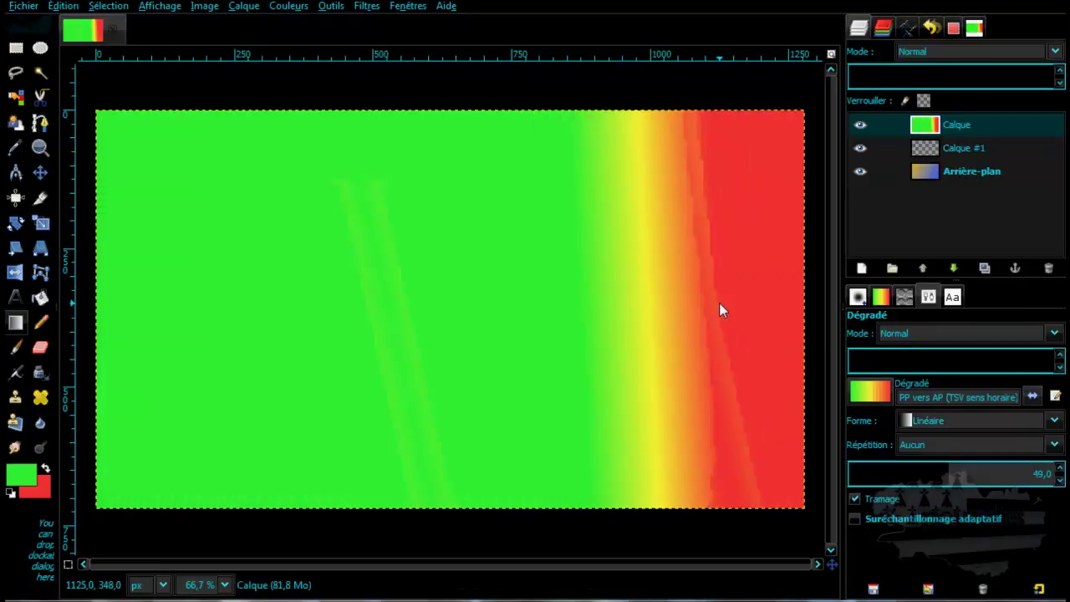
- Apply the gradient twice across Calque's full width, reset the offset to 0,0, and apply it across the full width again
drag(105, 319, 782, 320)
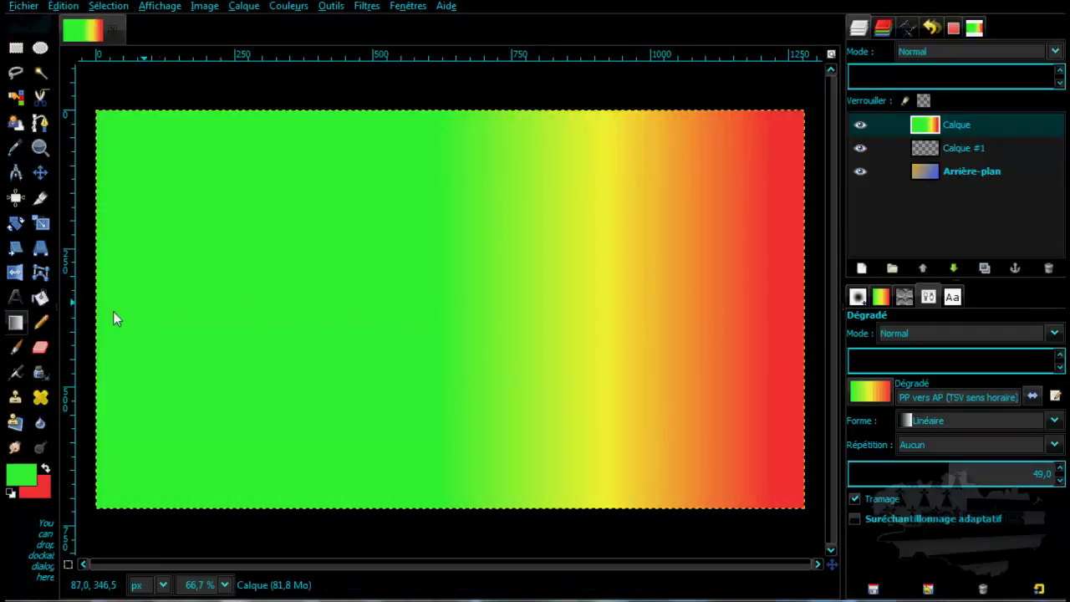
drag(100, 313, 800, 325)
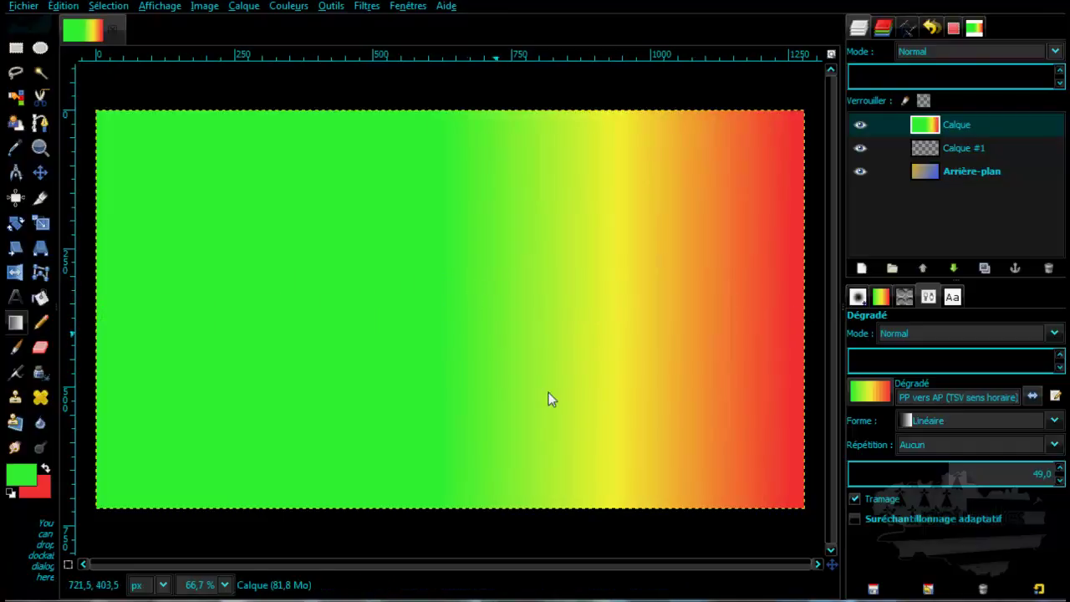
drag(952, 471, 841, 471)
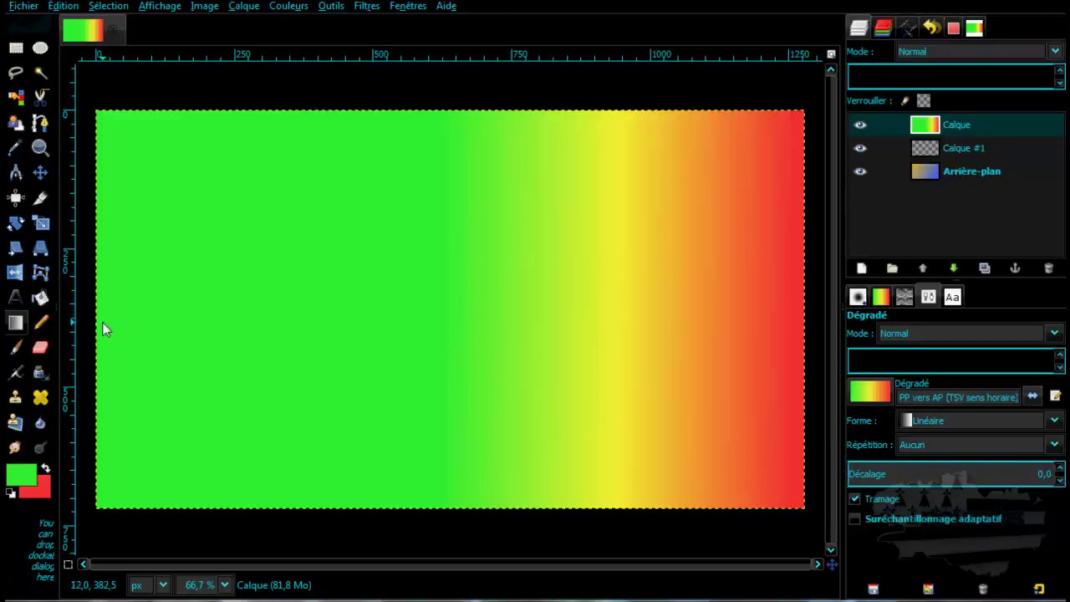
drag(99, 328, 785, 330)
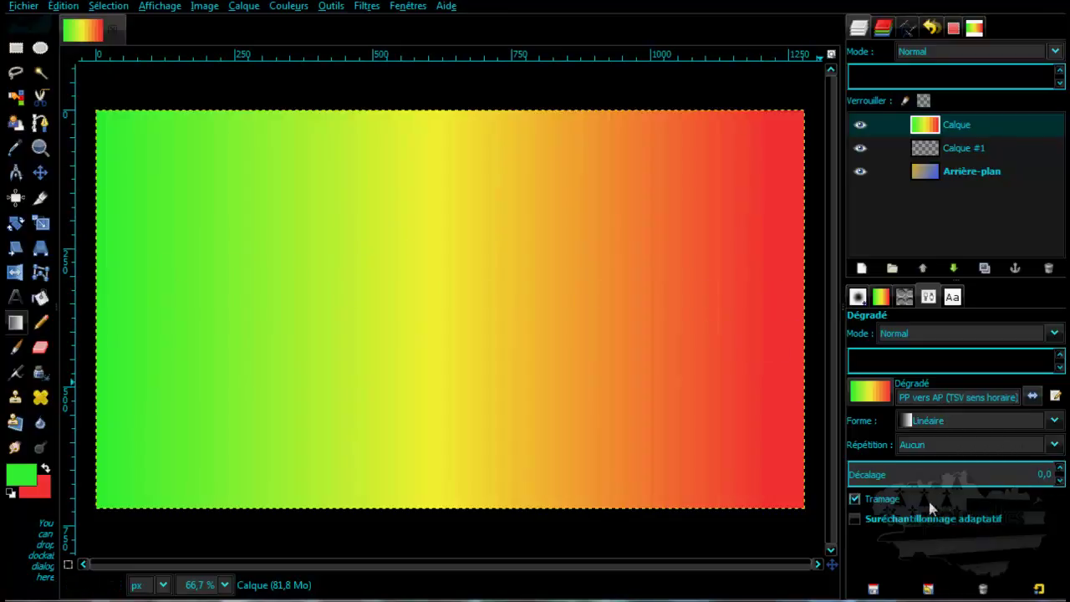
- Disable Tramage, apply the gradient horizontally on Calque over several different distances, and enable Tramage again
click(854, 499)
drag(107, 322, 215, 328)
drag(427, 334, 786, 312)
drag(281, 306, 657, 327)
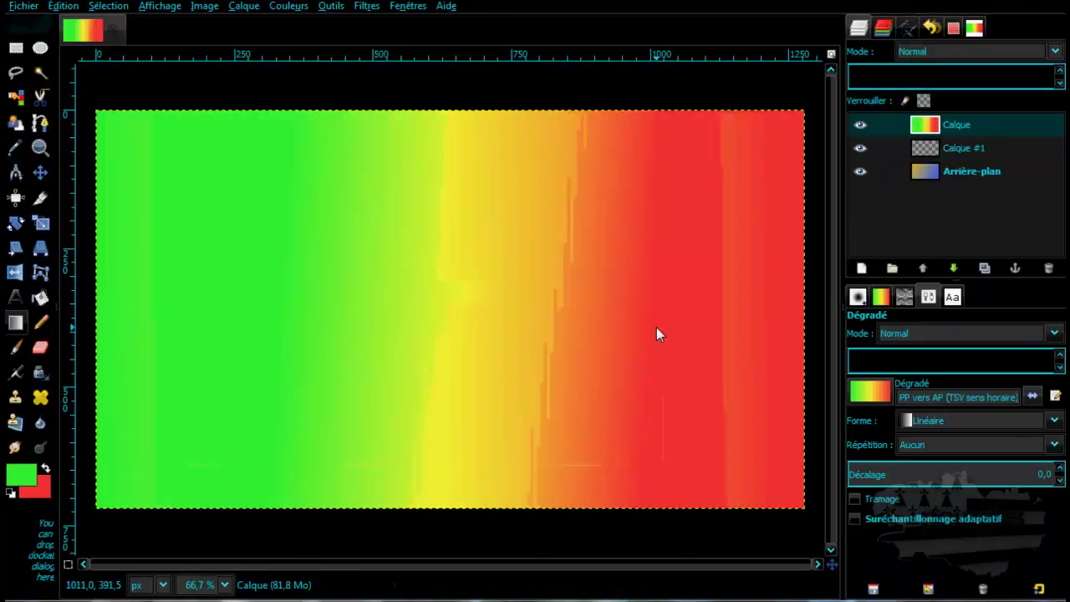
click(854, 499)
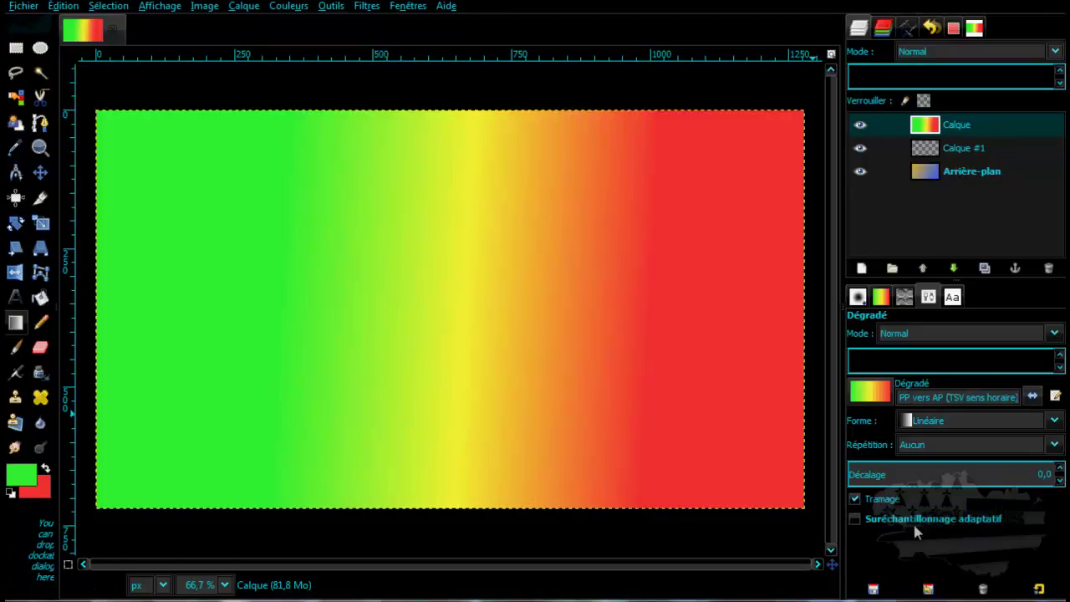
- Enable Suréchantillonnage adaptatif with a maximum depth of 2 and apply the gradient on Calque, slanting down to the right
click(855, 518)
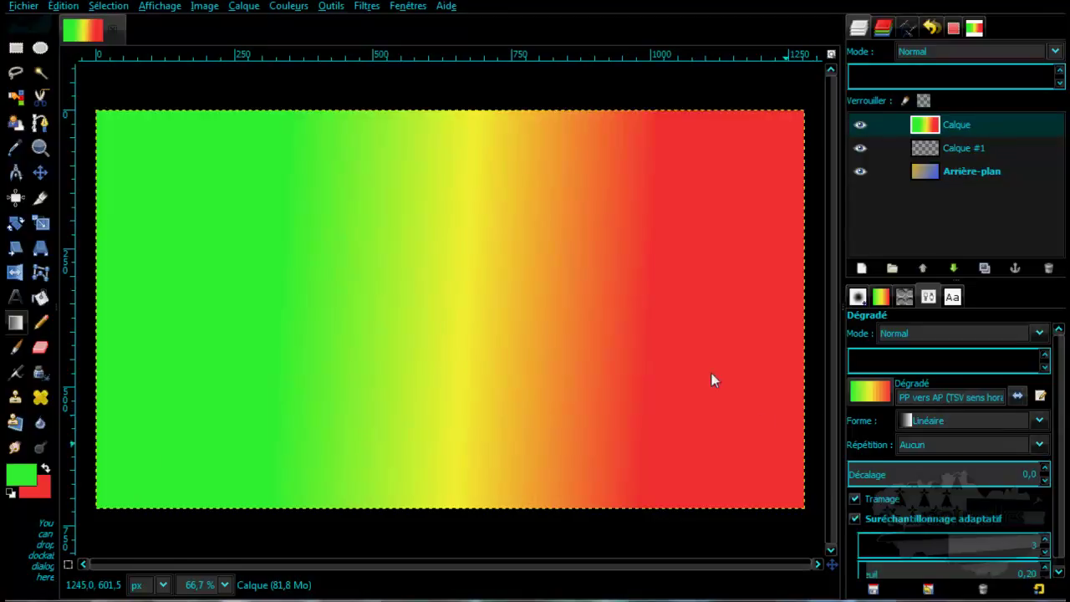
scroll(1057, 470, down, 1)
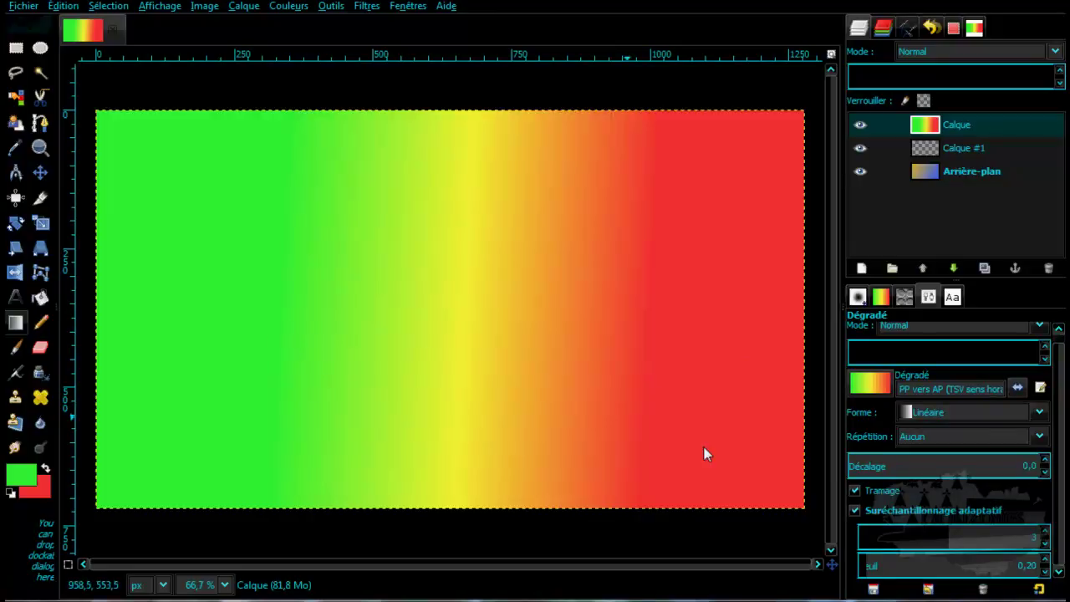
click(980, 534)
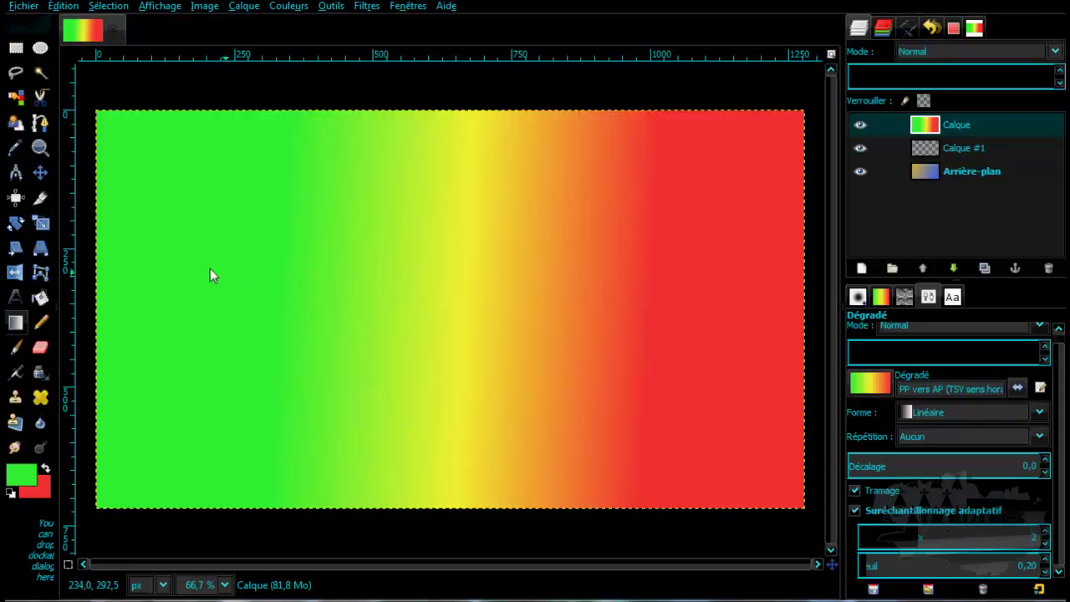
drag(210, 268, 669, 353)
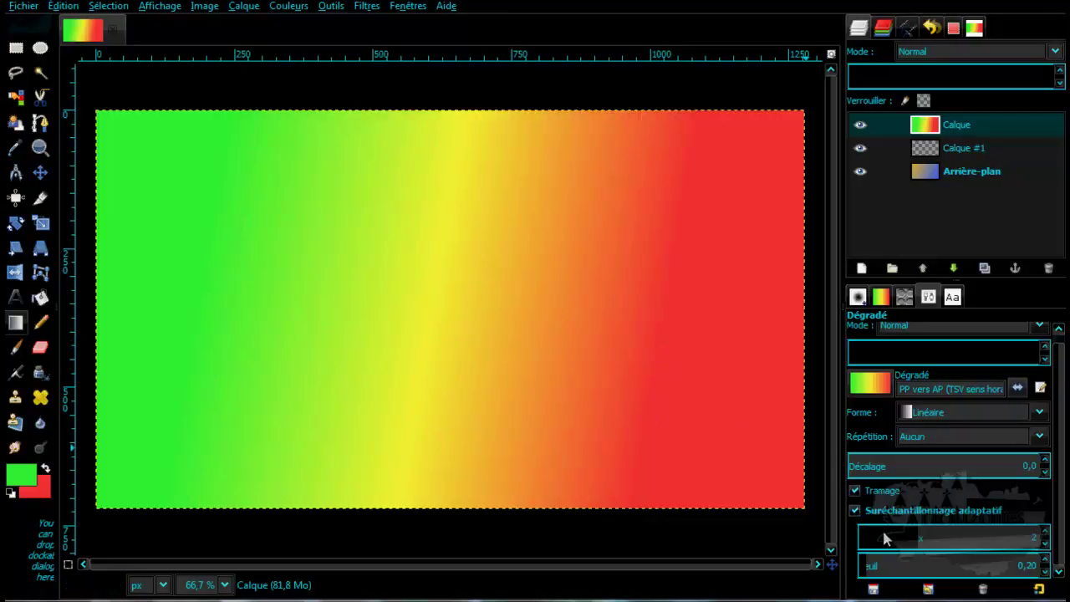
- Set the supersampling depth to 3 and threshold to 3,21, apply the gradient slanting up to the right, and disable Suréchantillonnage adaptatif
drag(951, 536, 990, 561)
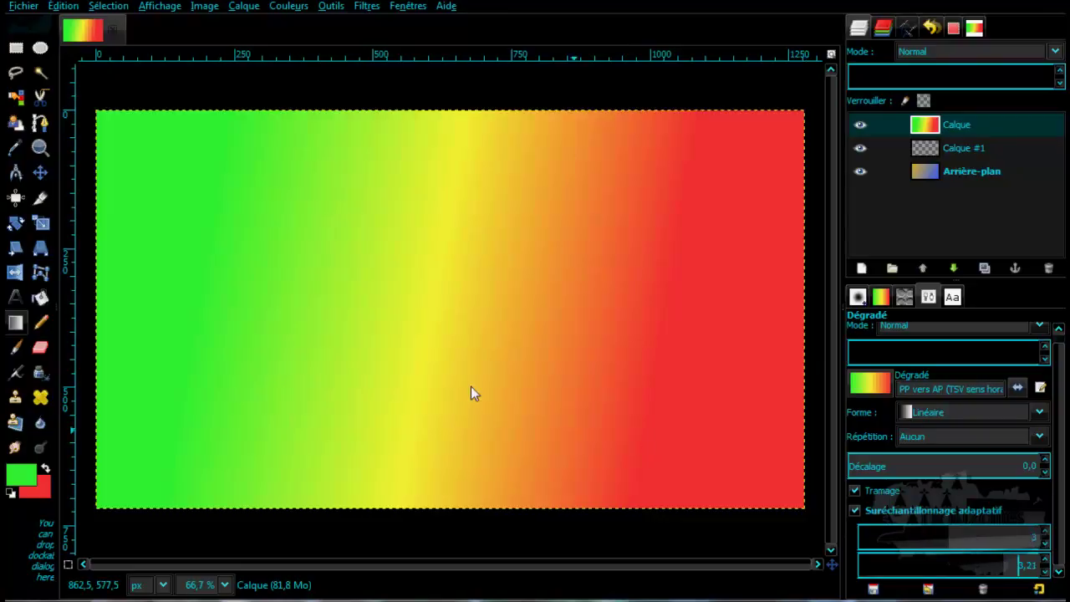
drag(407, 349, 703, 280)
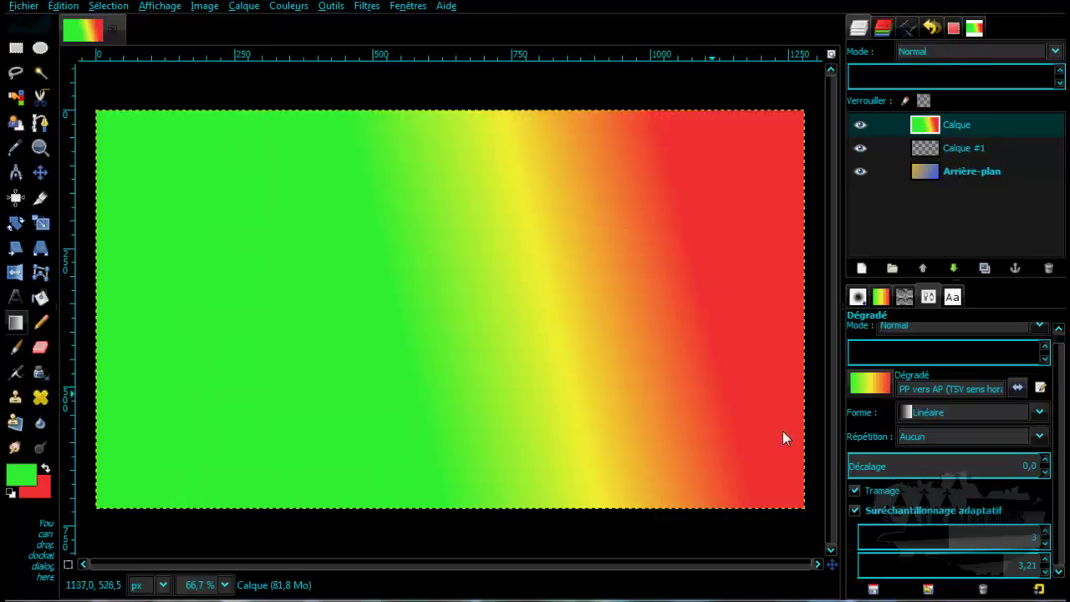
click(854, 510)
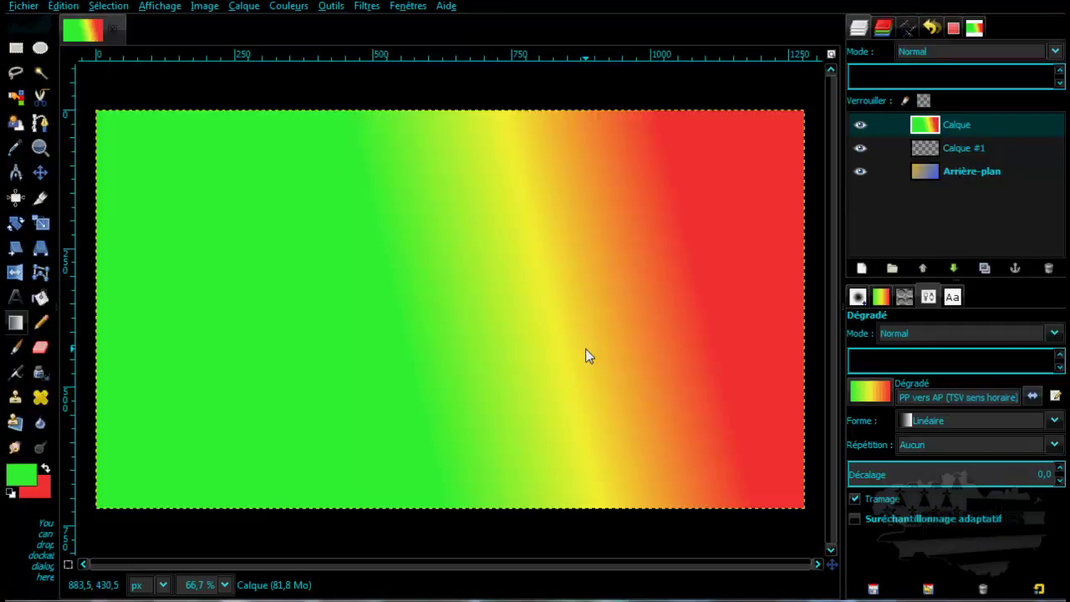
- Choose the PP vers AP (bord dur) gradient from the gradient list and open it in the gradient editor
click(870, 393)
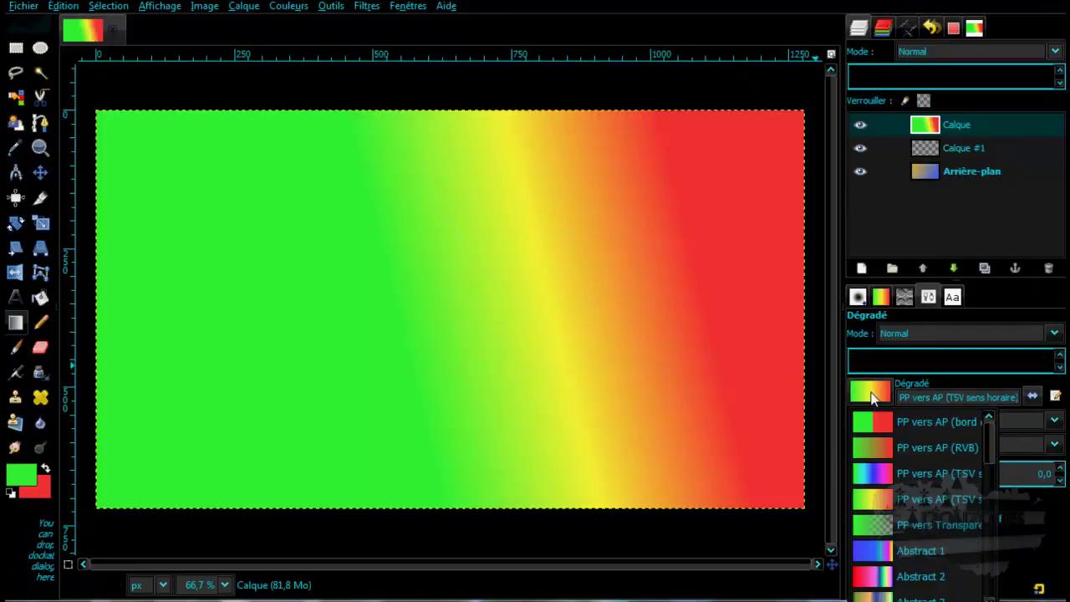
click(887, 352)
click(882, 298)
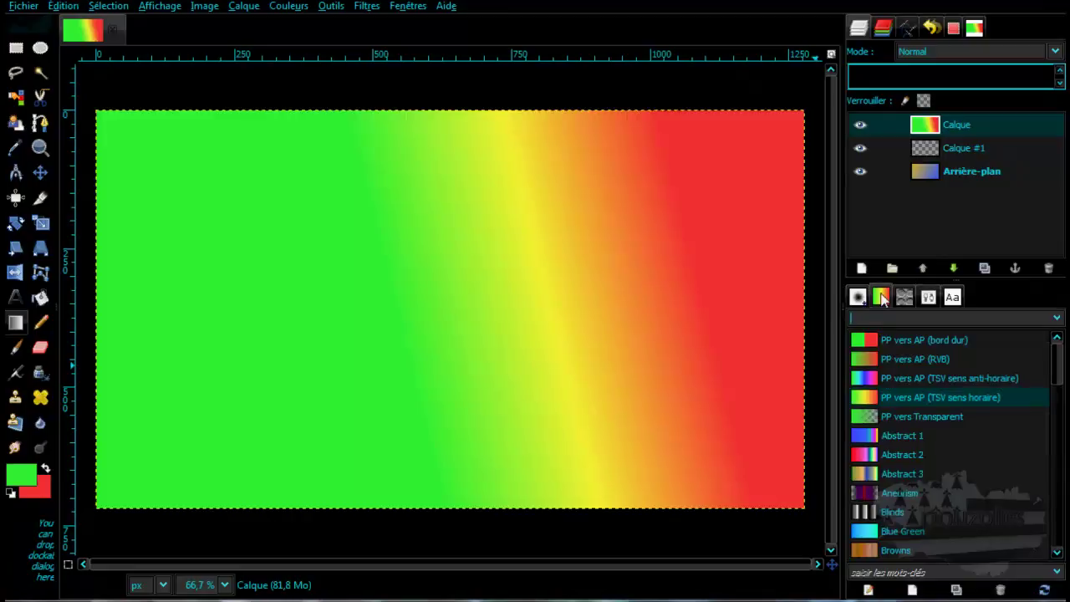
click(871, 341)
click(871, 341)
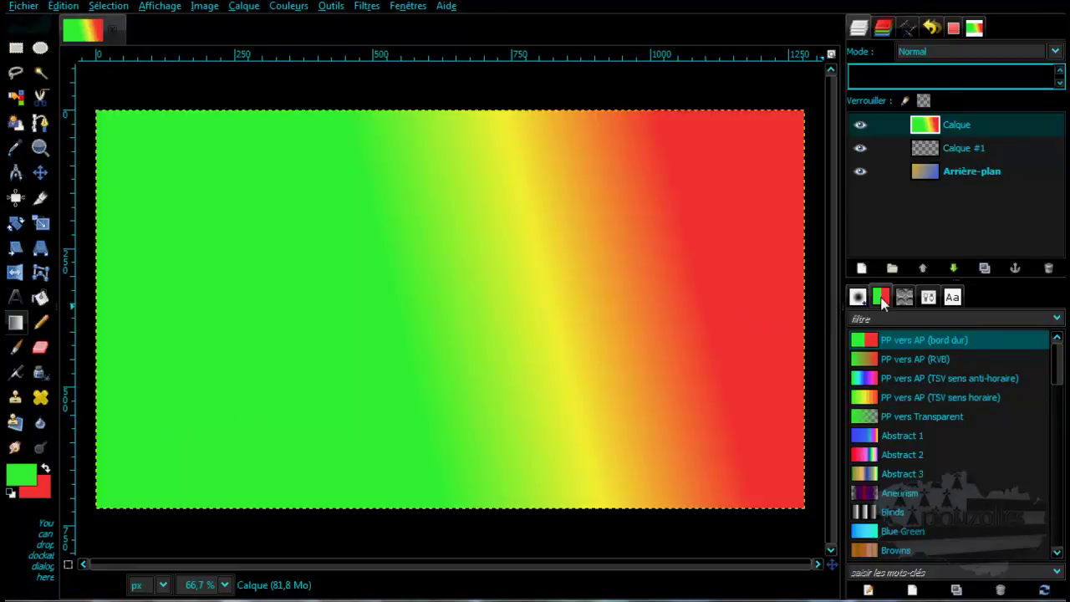
double_click(864, 343)
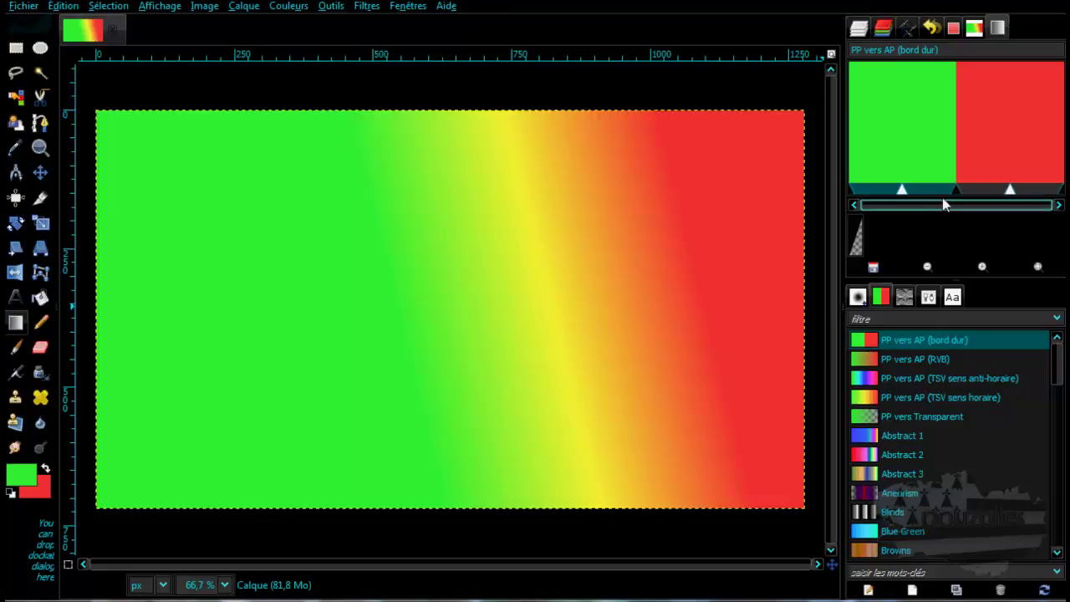
- Select both segments of the PP vers AP (bord dur) gradient and pick its red as the foreground colour
click(1009, 191)
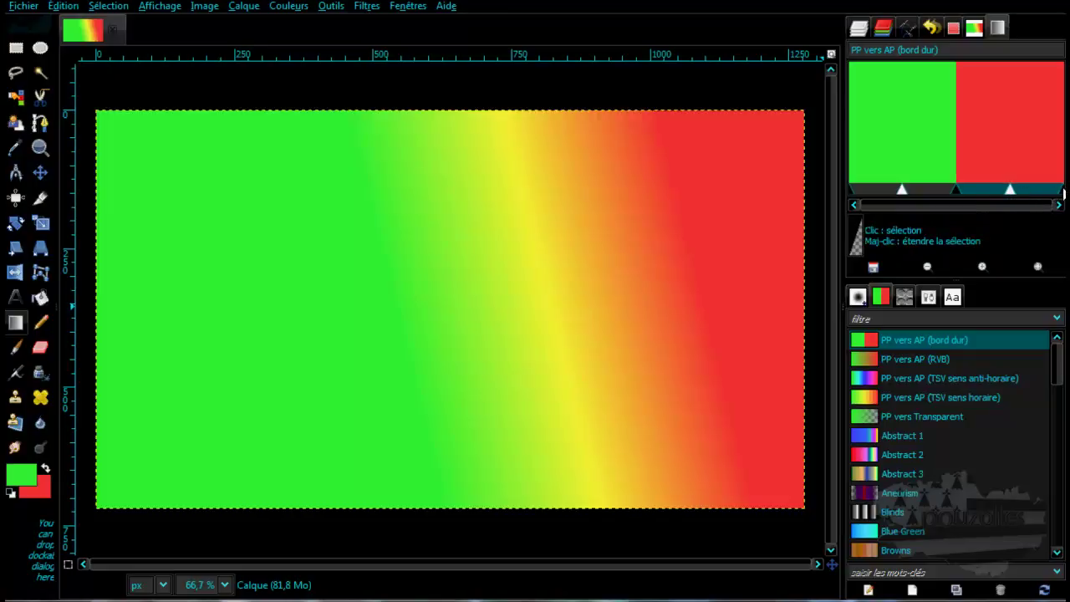
shift+click(901, 192)
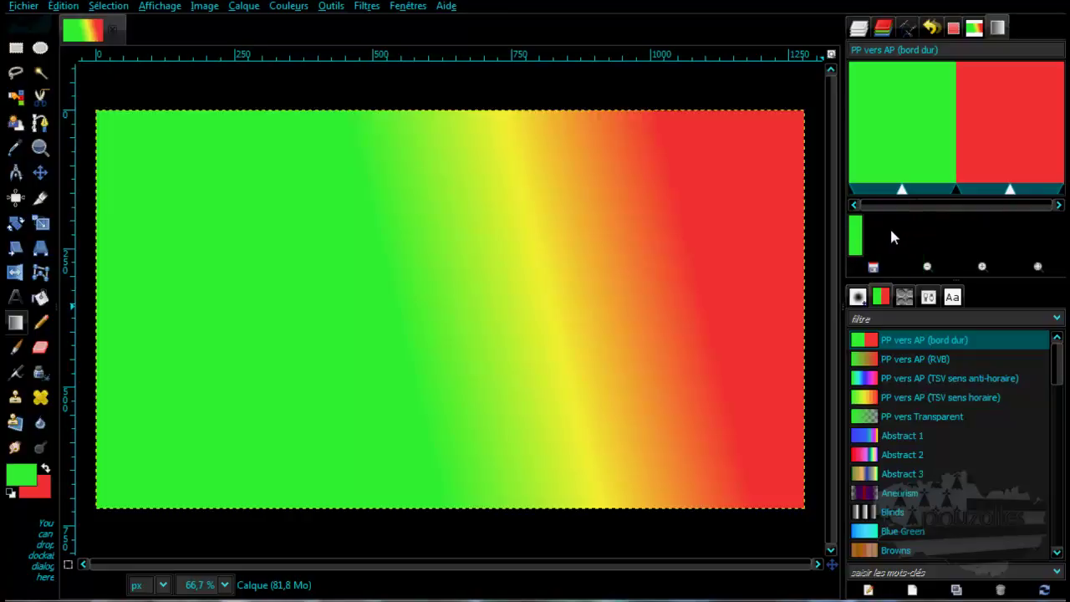
click(1010, 176)
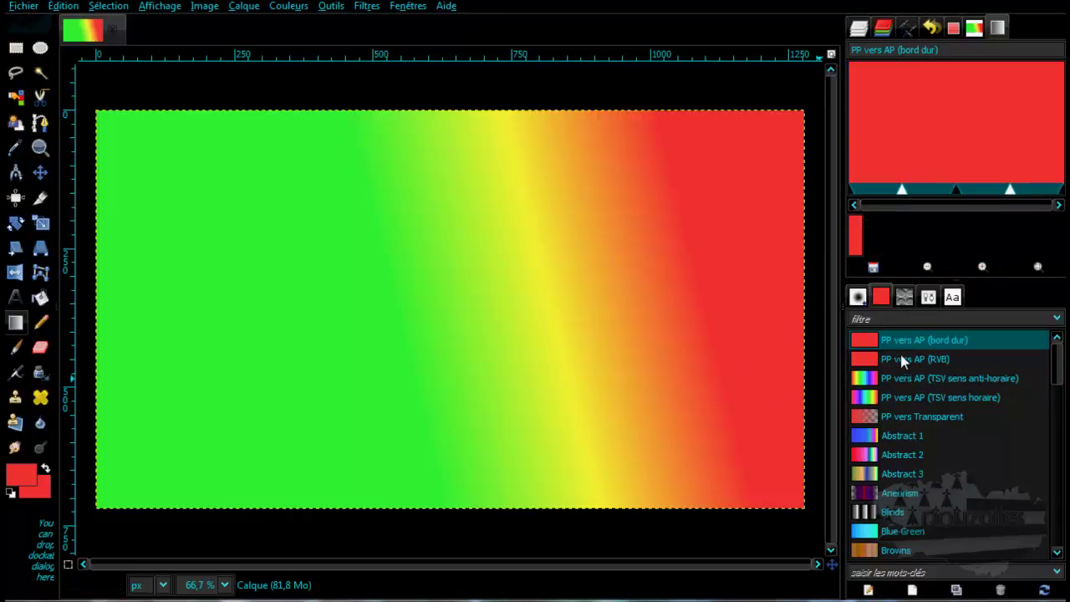
- Set the foreground colour to green, 35f630
click(20, 476)
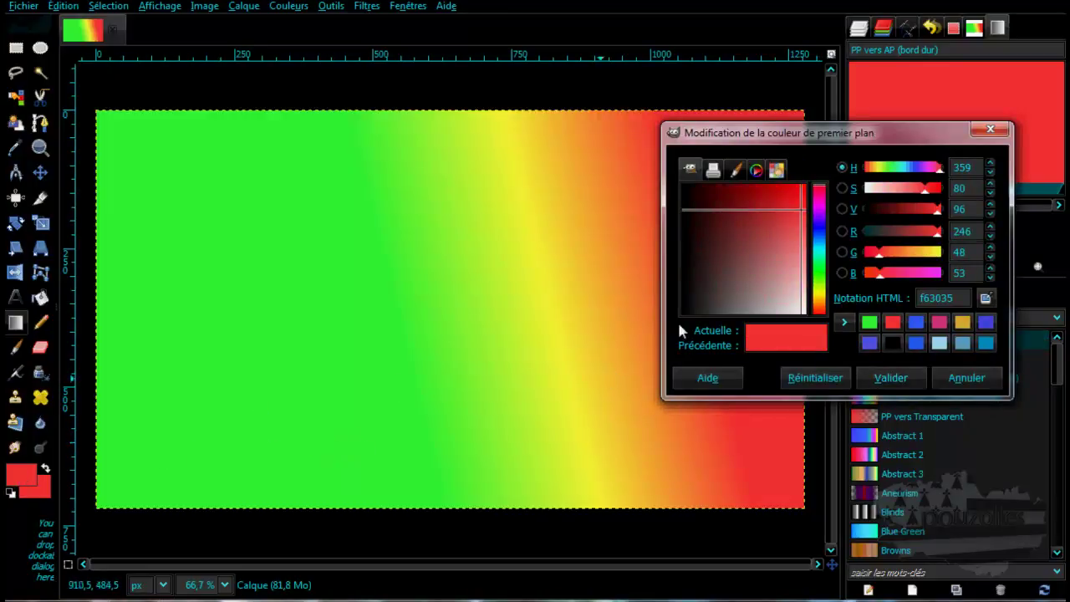
click(819, 278)
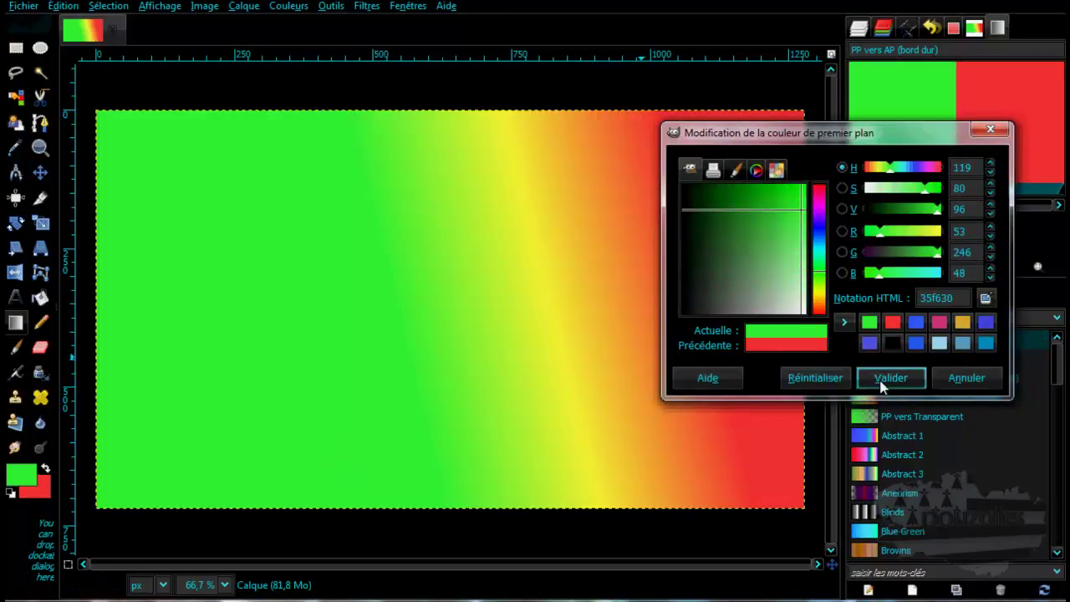
click(891, 378)
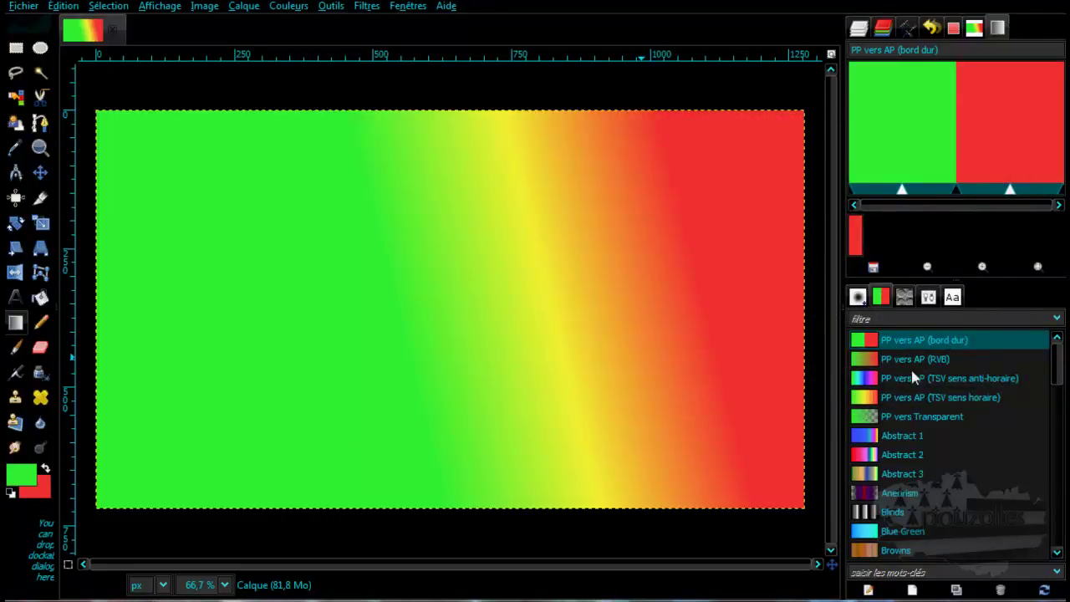
- Load the Abstract 1 gradient in the gradient editor, detach the editor as a floating window and dock it again
click(907, 440)
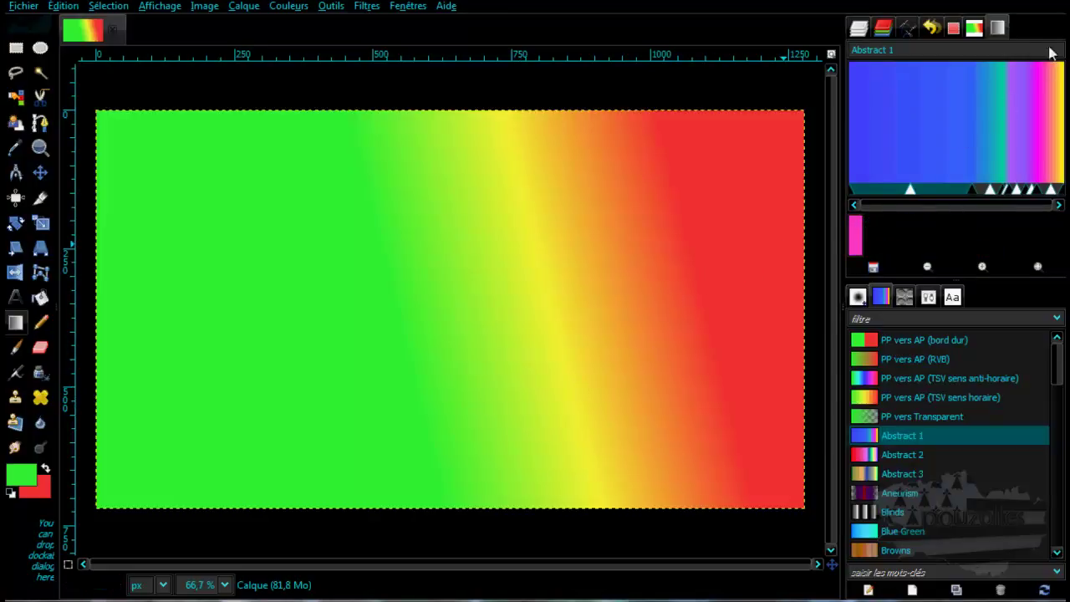
drag(1000, 33, 484, 253)
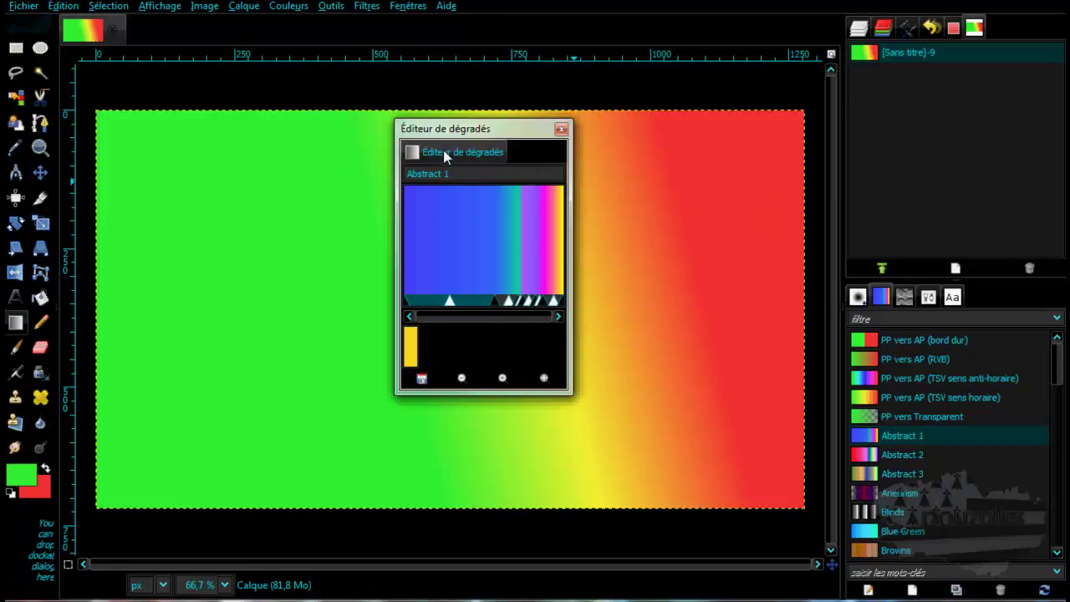
drag(443, 151, 998, 18)
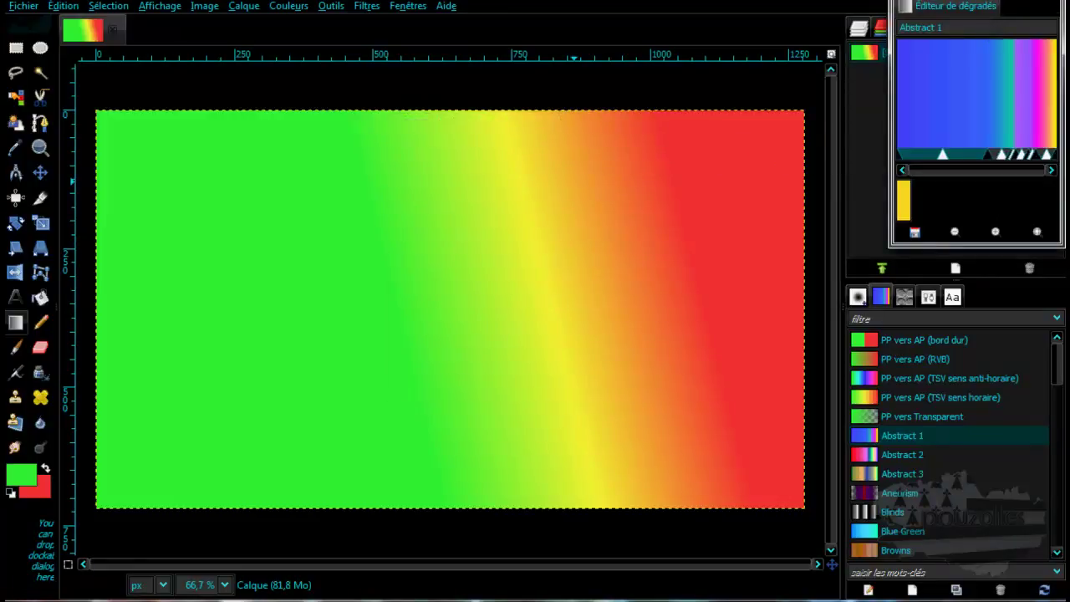
drag(514, 203, 999, 29)
- Detach the gradient editor and the Images dialog from the dock and close both
drag(1021, 45, 500, 297)
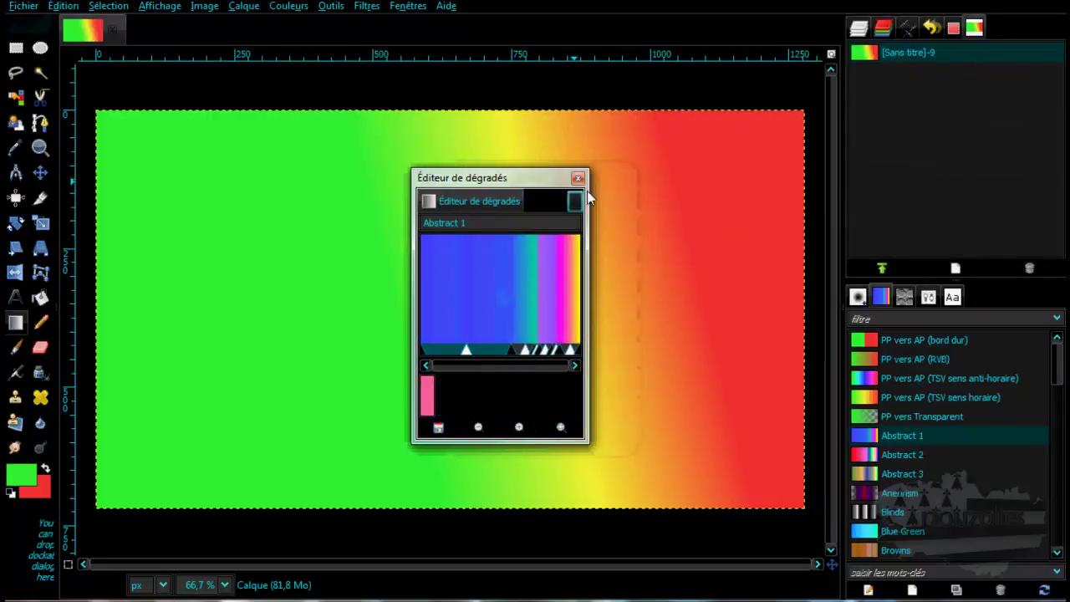
click(576, 177)
drag(974, 28, 493, 286)
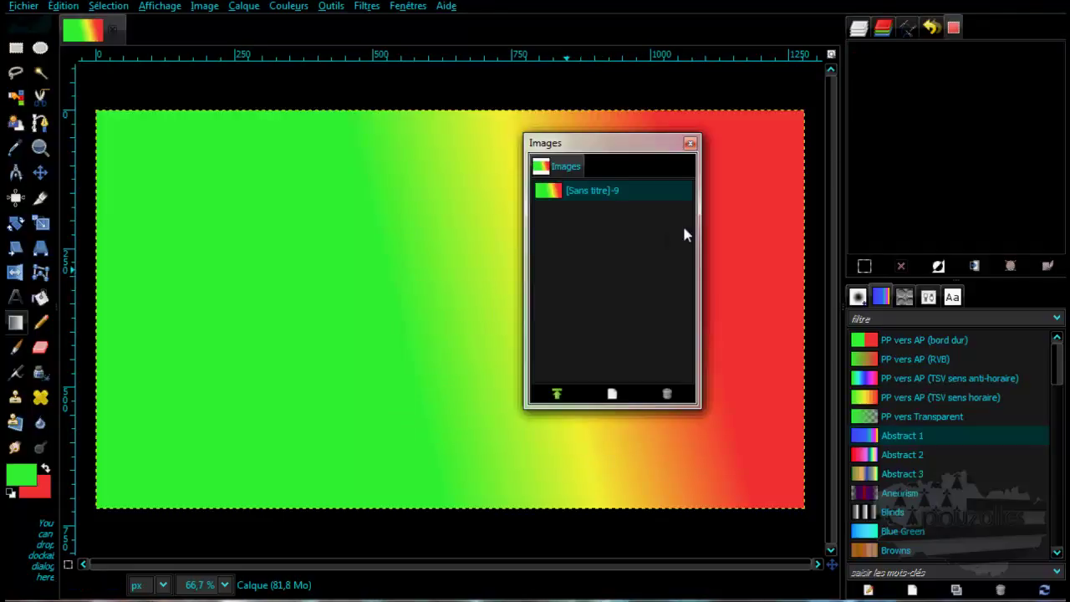
click(689, 145)
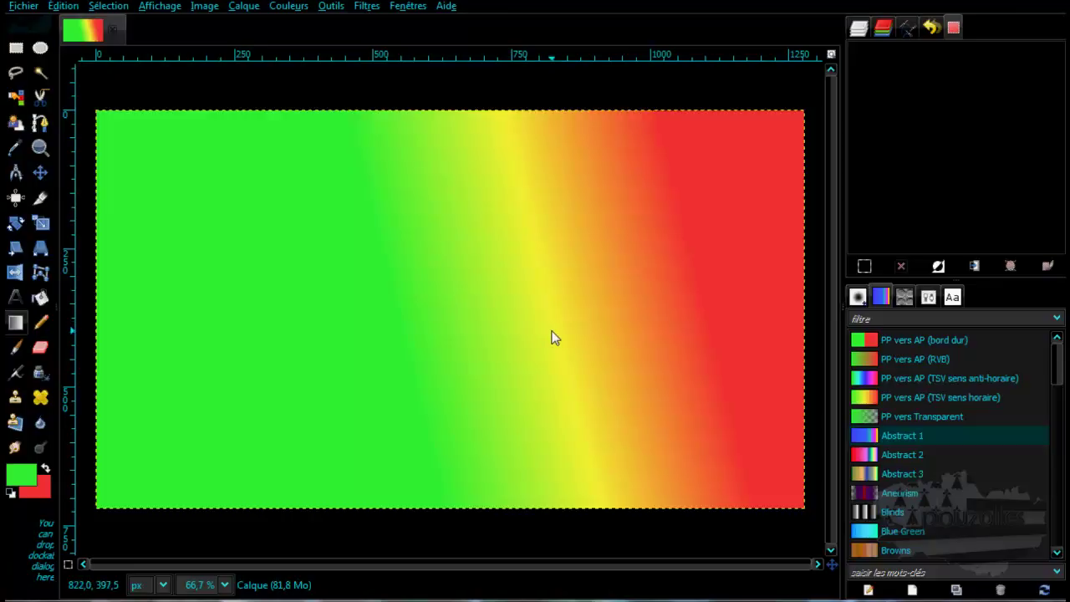
- Show the available patterns and reselect the Gradient tool
click(905, 297)
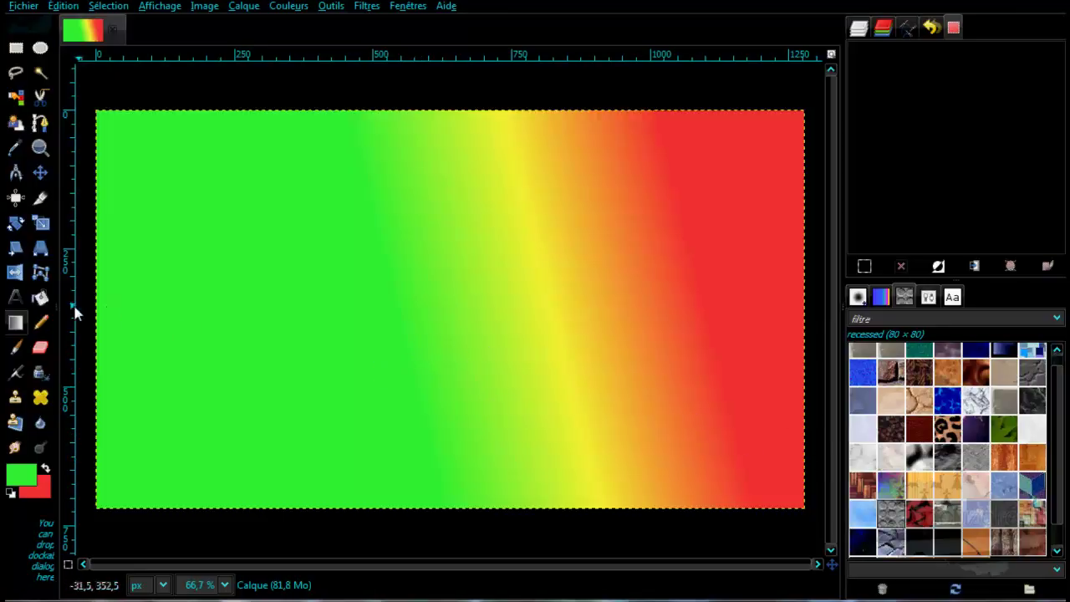
click(15, 322)
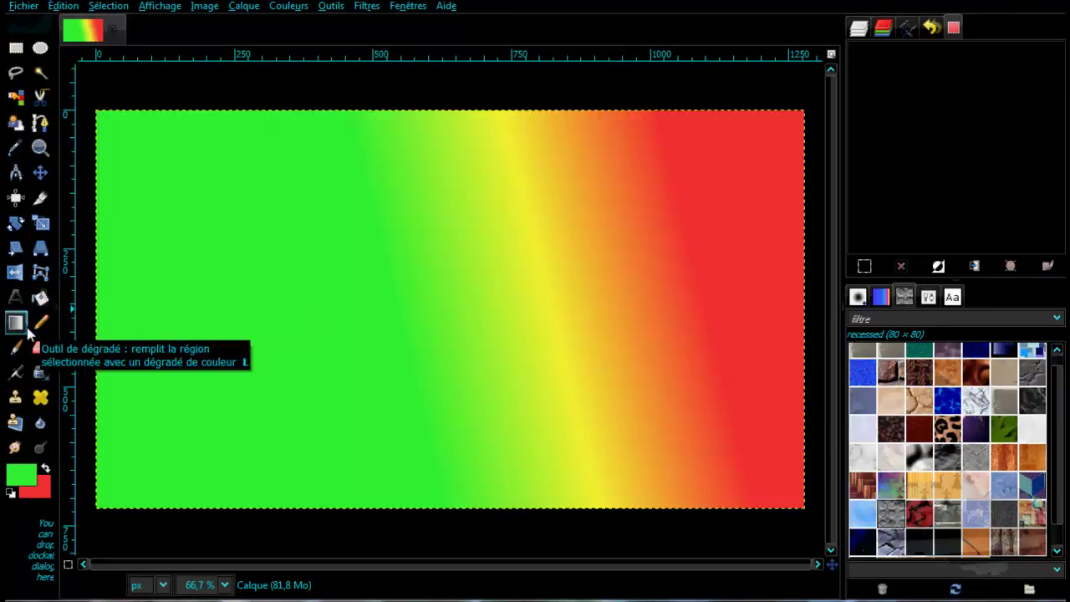